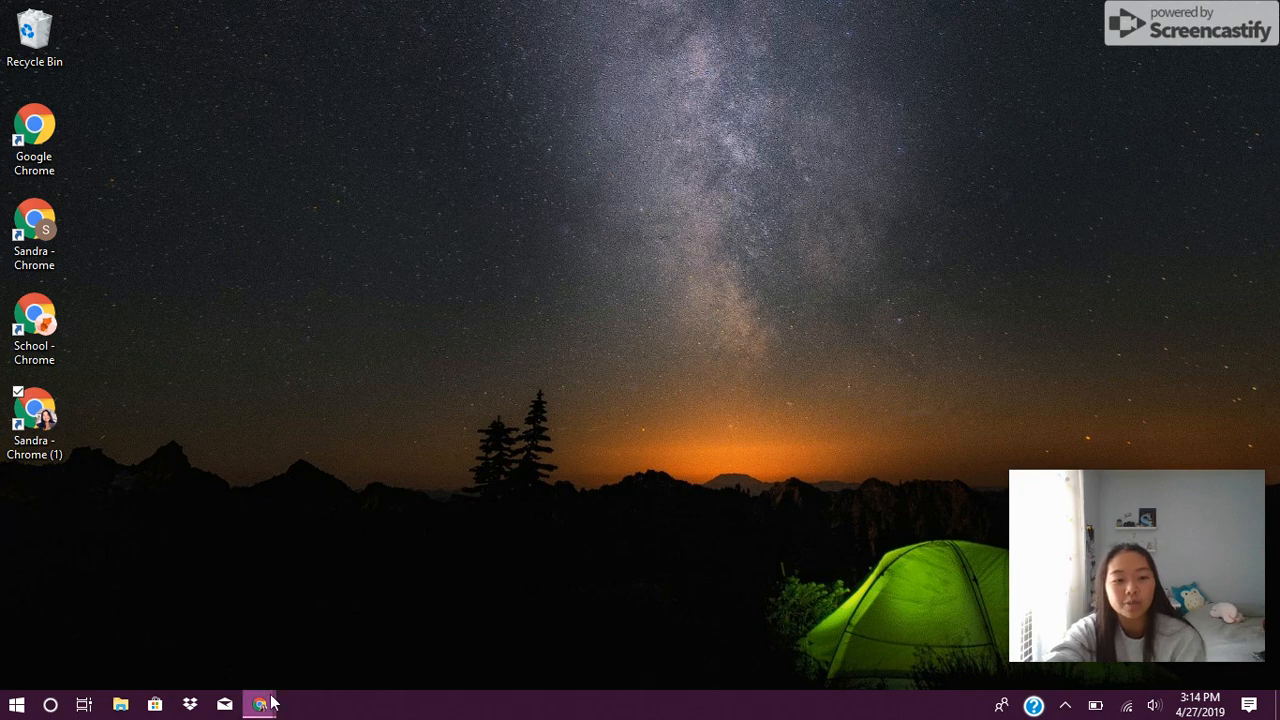
# Step: Open the browser and go to the kiwins.org website
pyautogui.moveTo(272, 704)
pyautogui.click(309, 594)
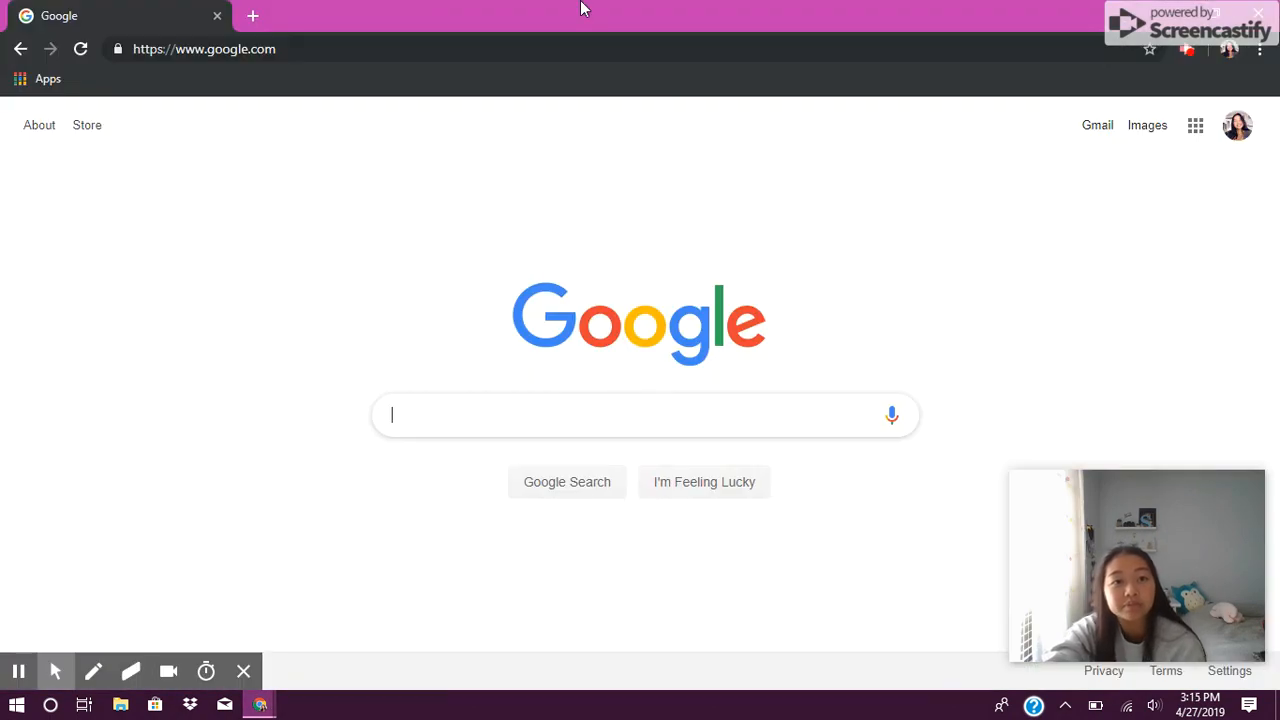
pyautogui.click(559, 56)
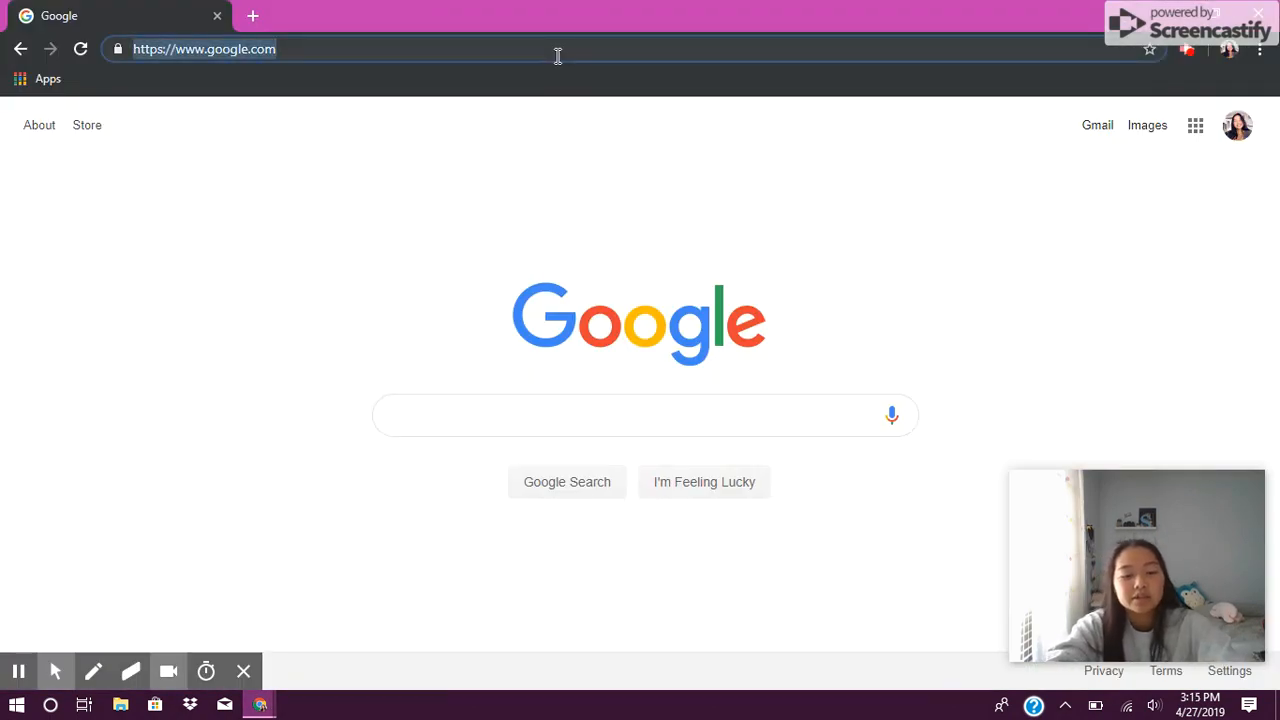
pyautogui.write('kiwins.')
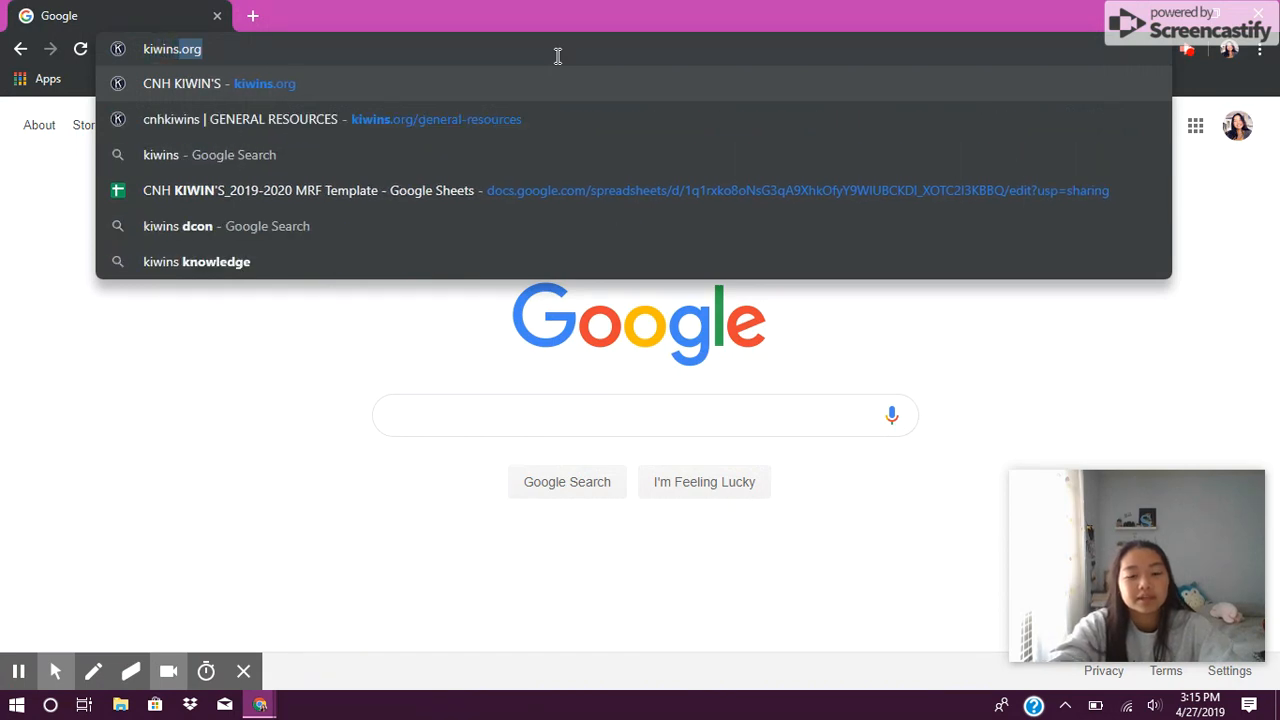
pyautogui.write('rg')
pyautogui.press('Return')
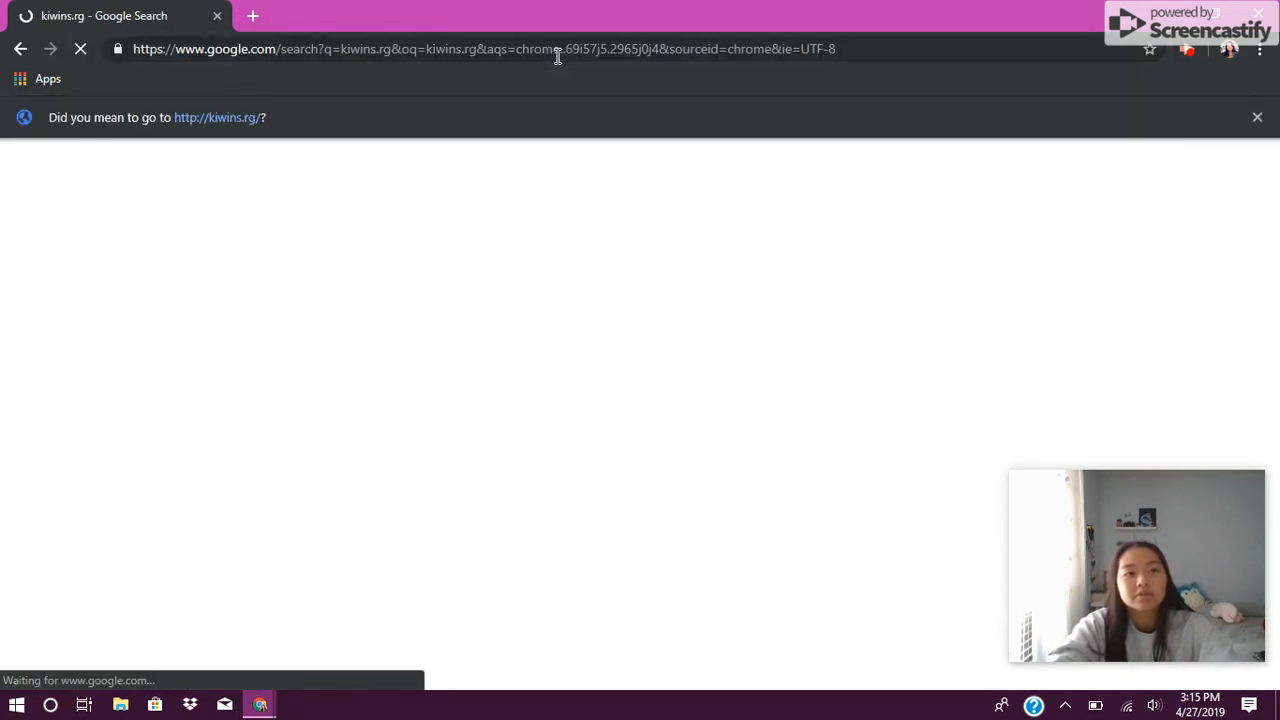
pyautogui.click(557, 56)
pyautogui.write('kiwins')
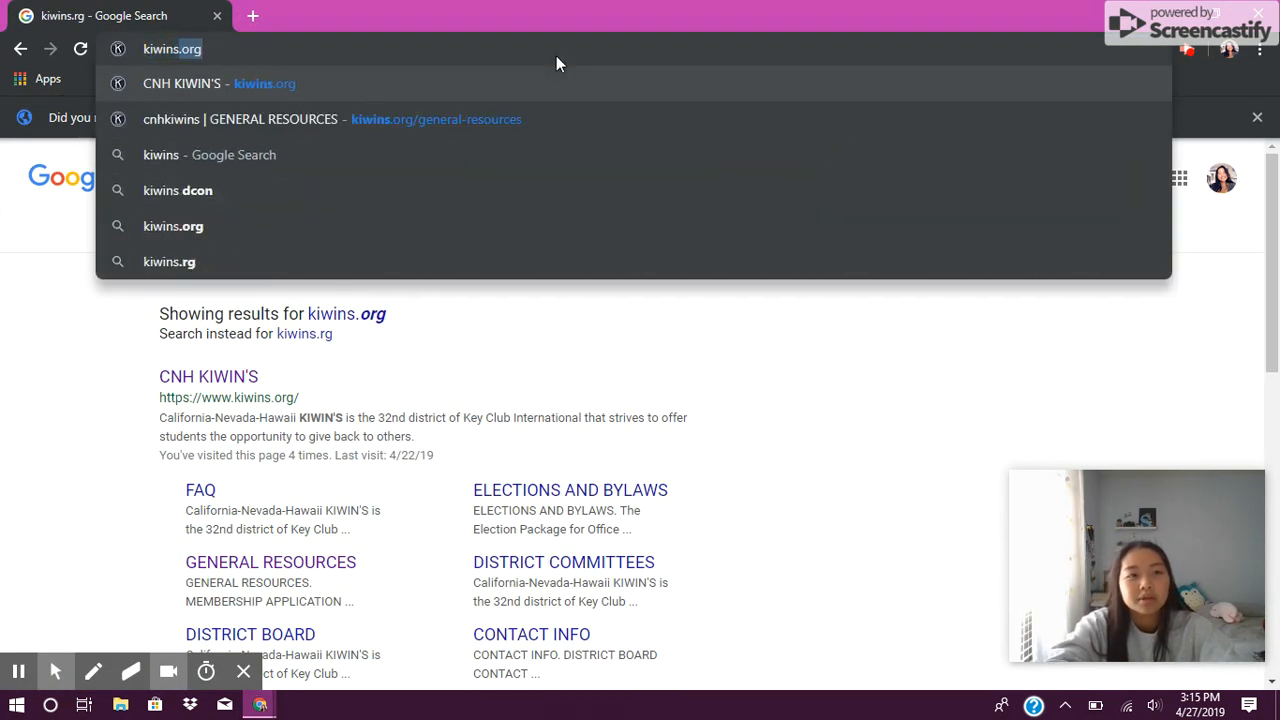
pyautogui.press('Return')
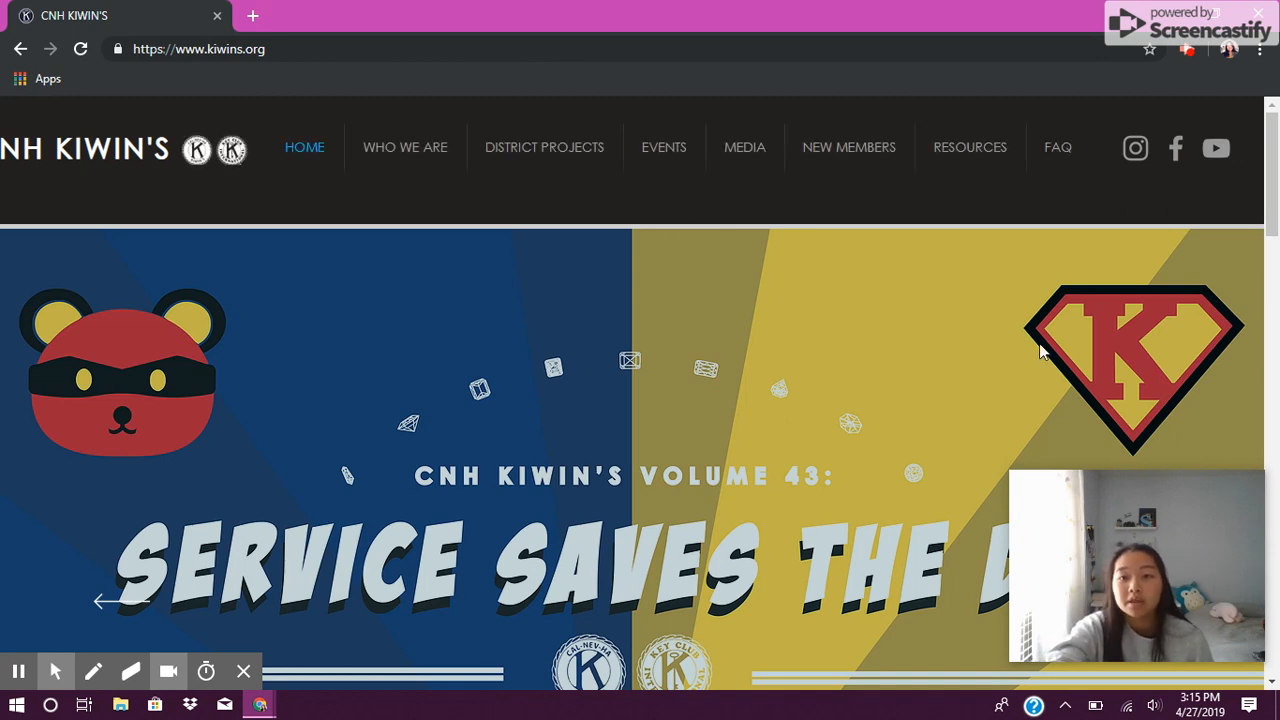
# Step: Open the MRF Template spreadsheet from the site's General Resources page
pyautogui.moveTo(960, 144)
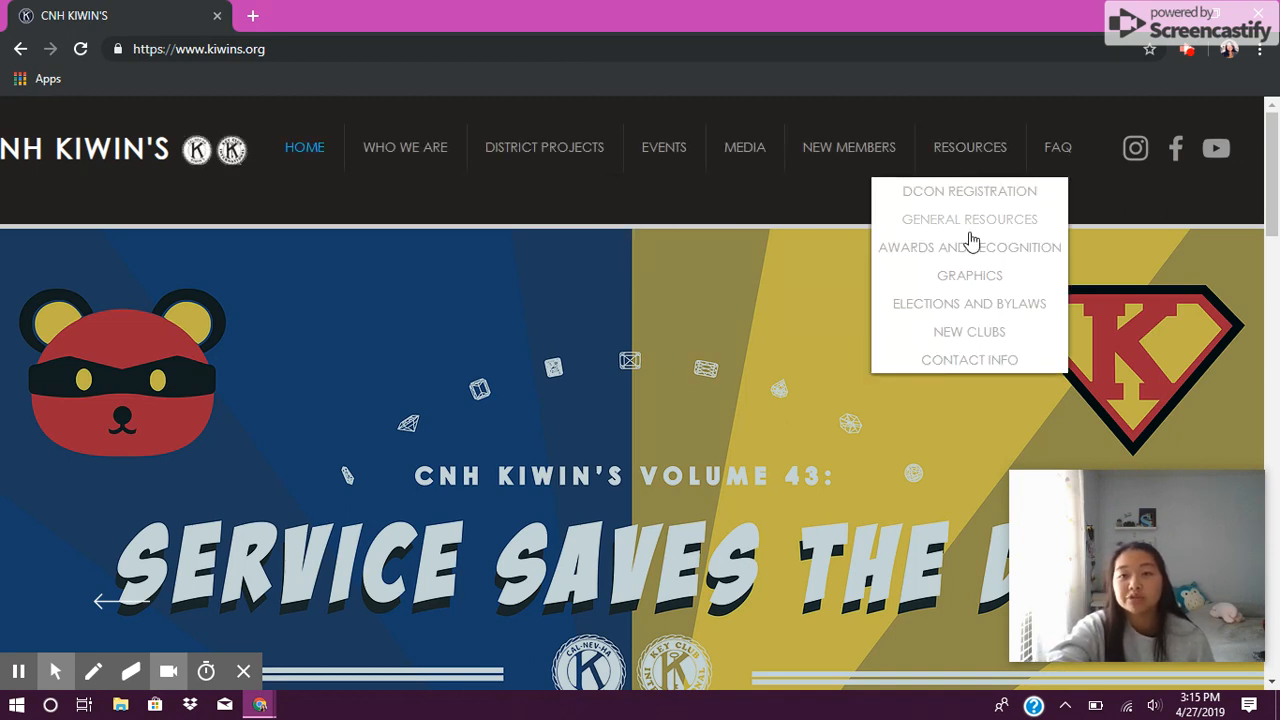
pyautogui.click(1010, 221)
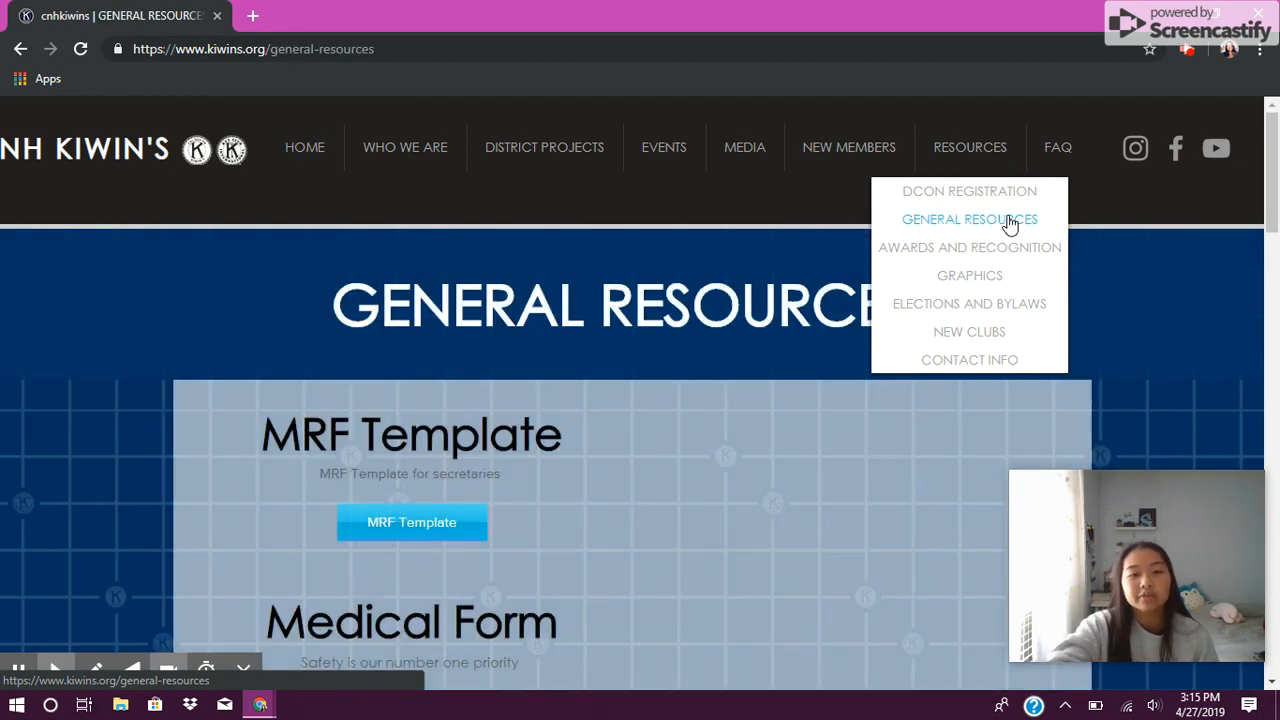
pyautogui.scroll(-1, 735, 393)
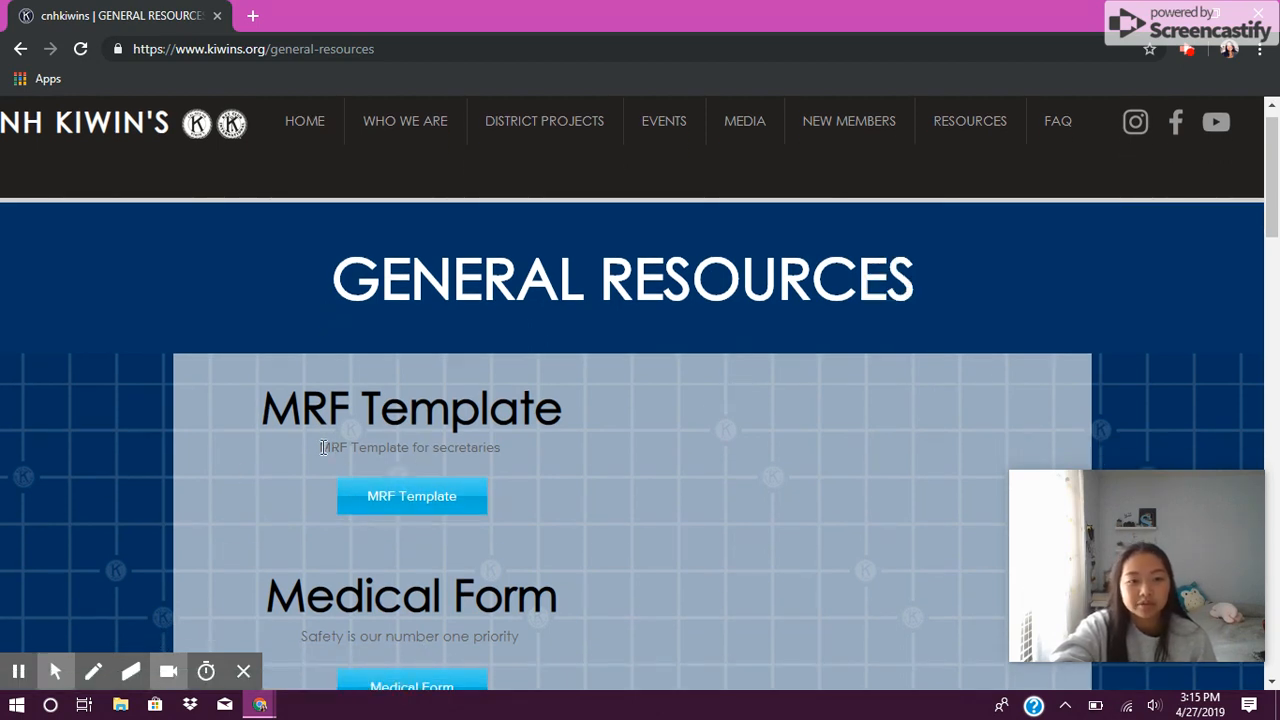
pyautogui.tripleClick(451, 460)
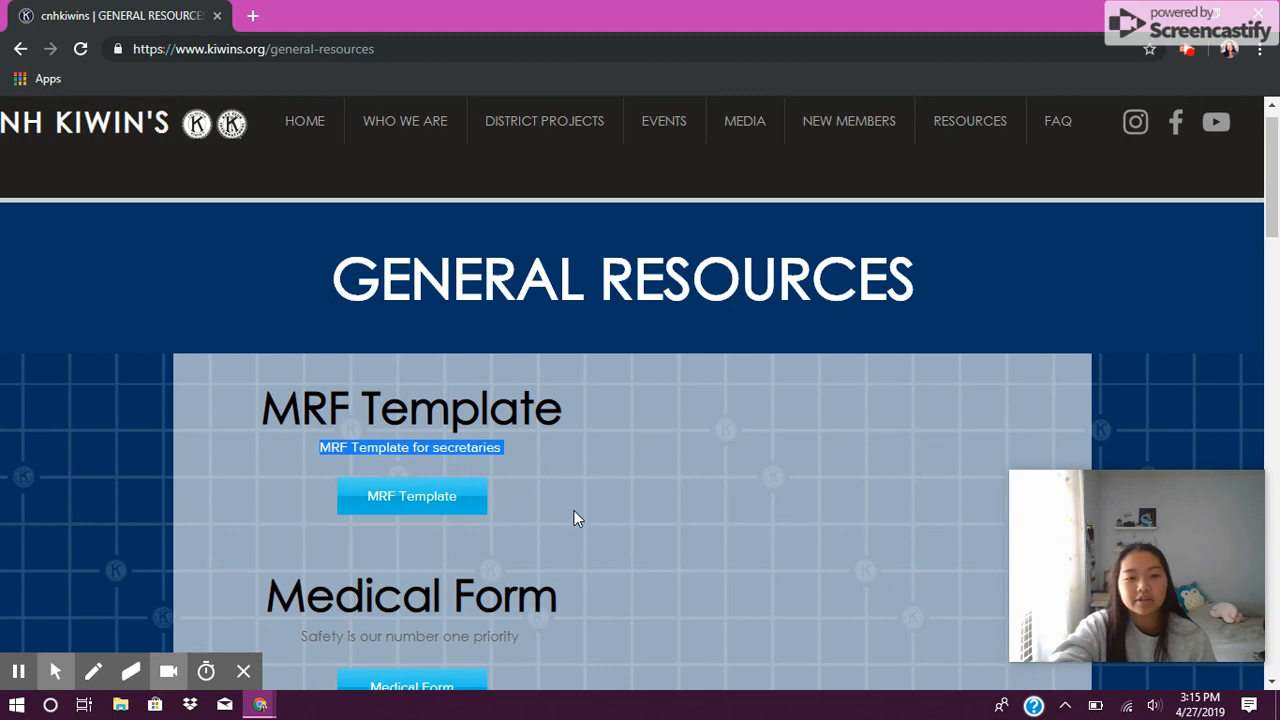
pyautogui.click(397, 493)
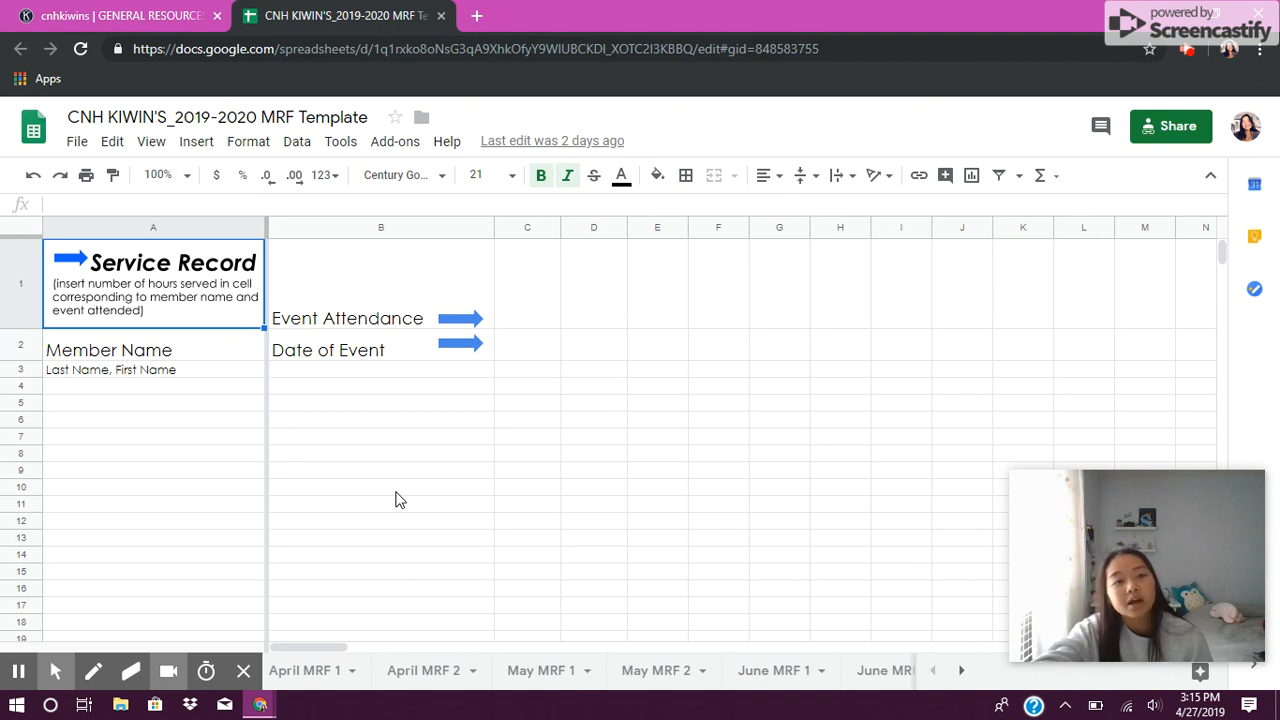
pyautogui.click(535, 346)
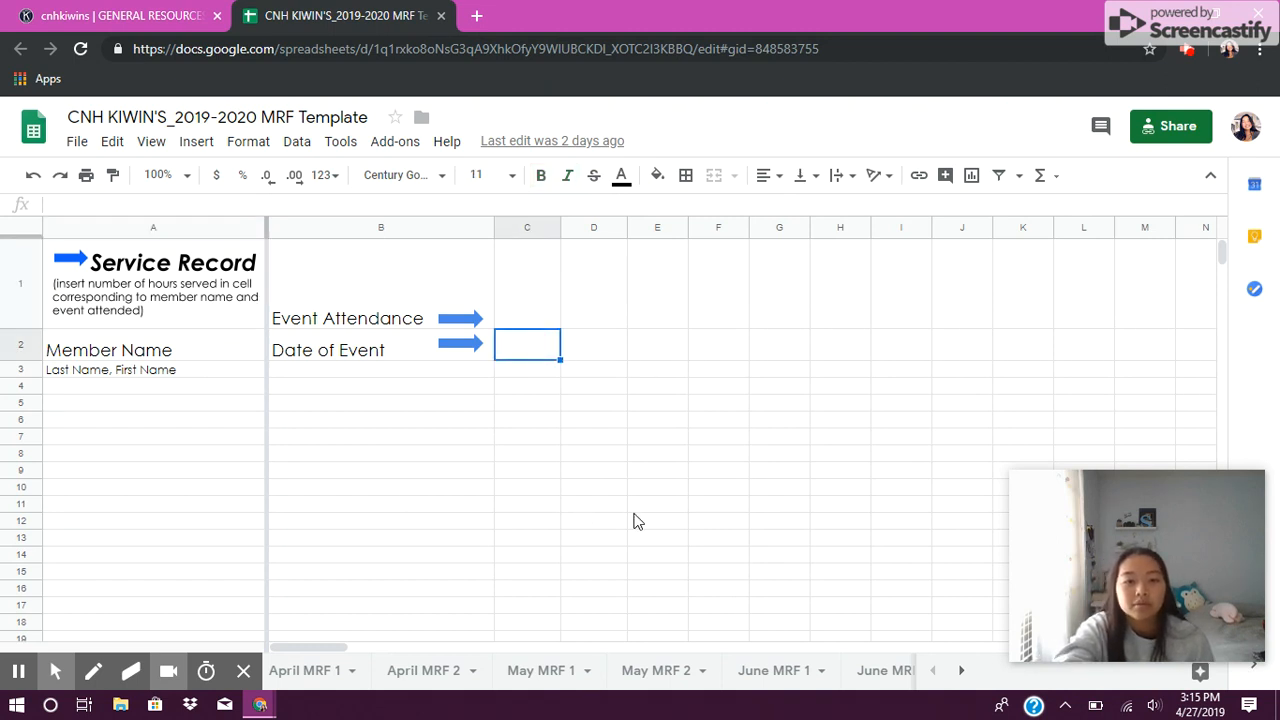
pyautogui.click(122, 433)
pyautogui.click(656, 282)
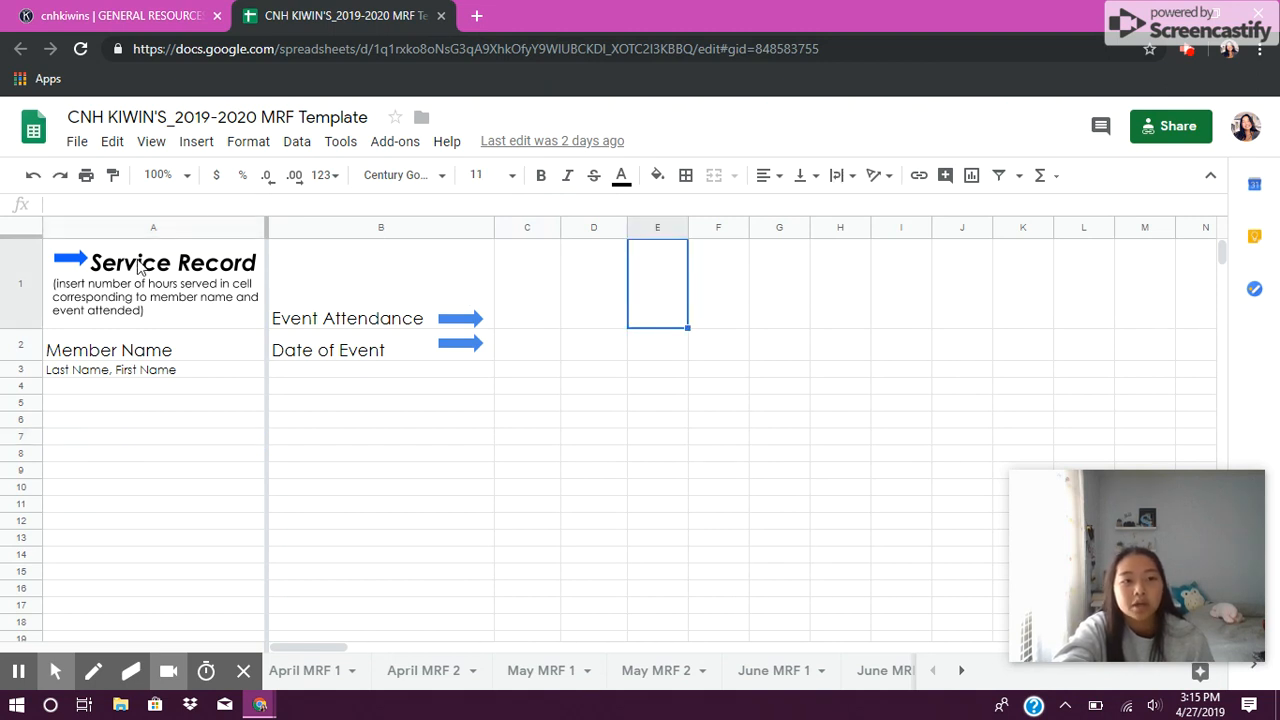
# Step: Make a copy of the template named "Rancho Campana_2019-2020 MRF"
pyautogui.click(78, 148)
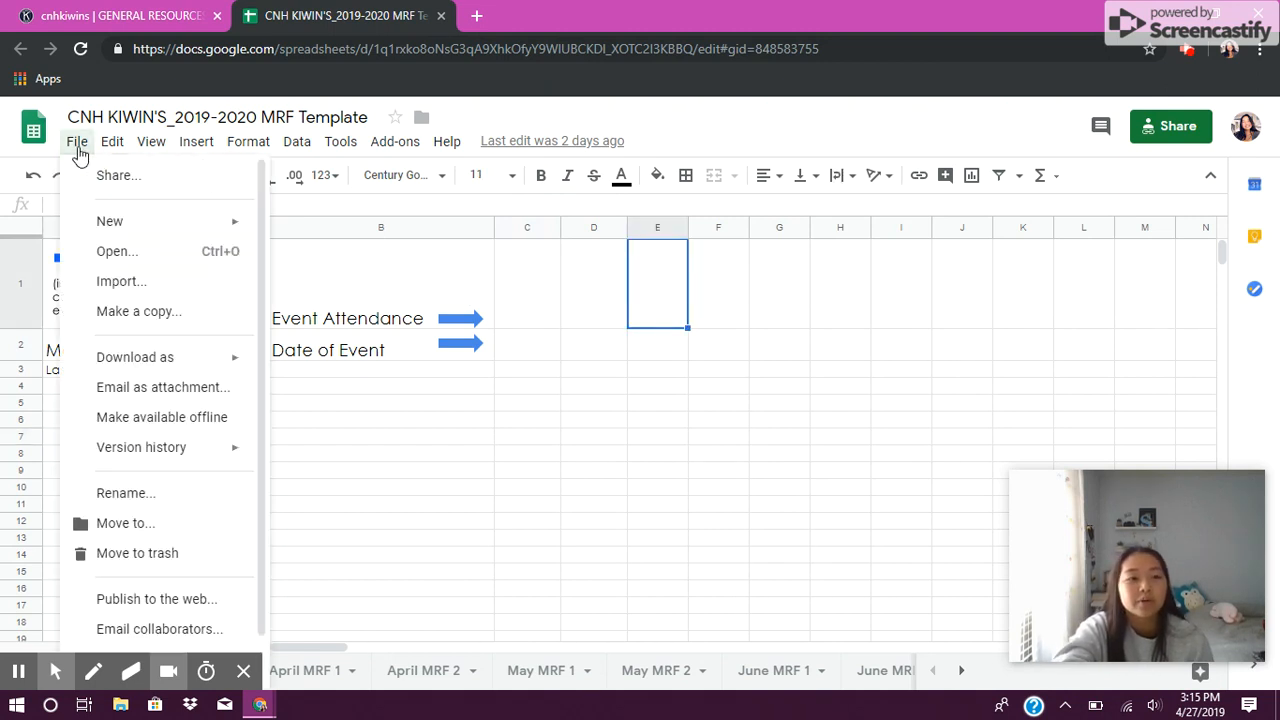
pyautogui.click(161, 313)
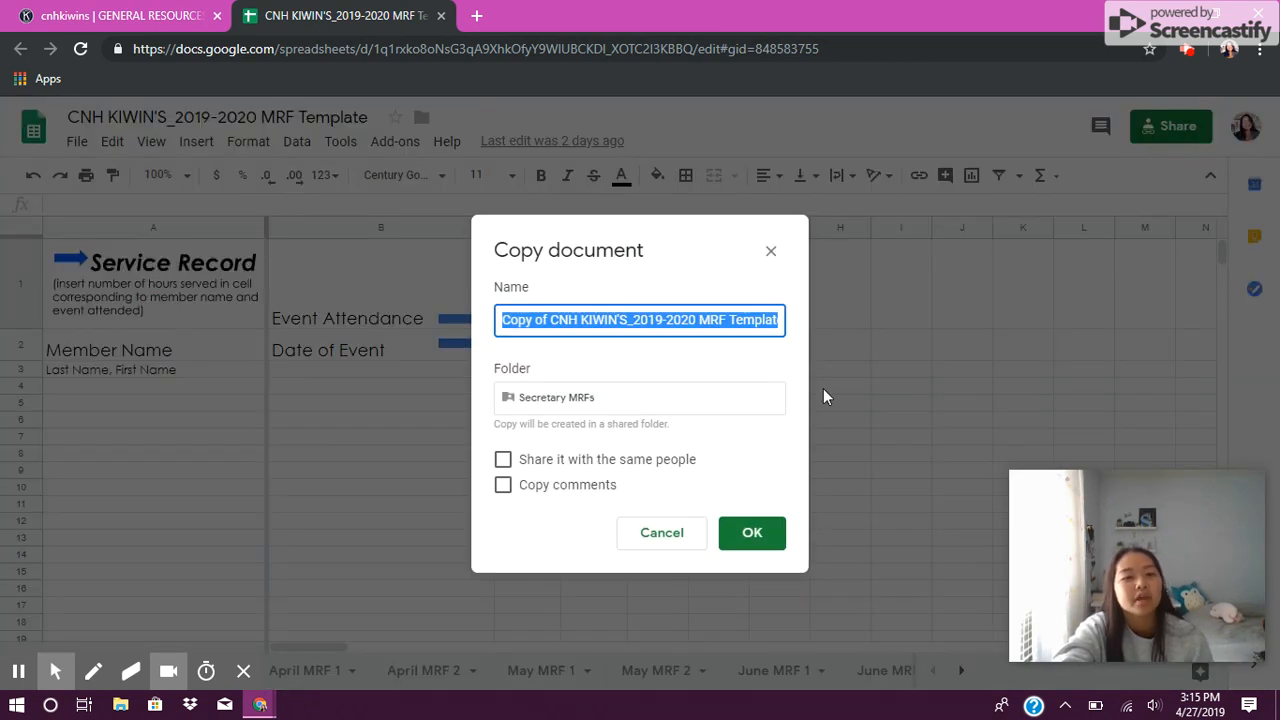
pyautogui.click(692, 366)
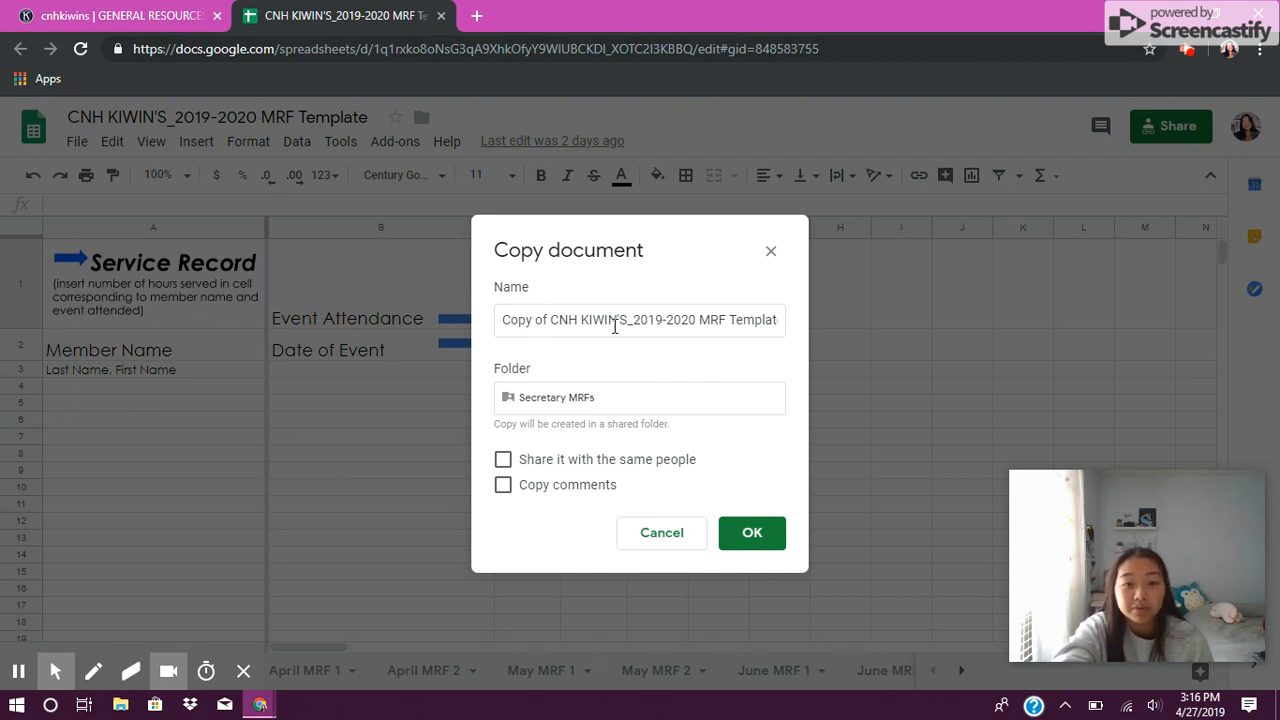
pyautogui.moveTo(630, 319); pyautogui.dragTo(490, 331)
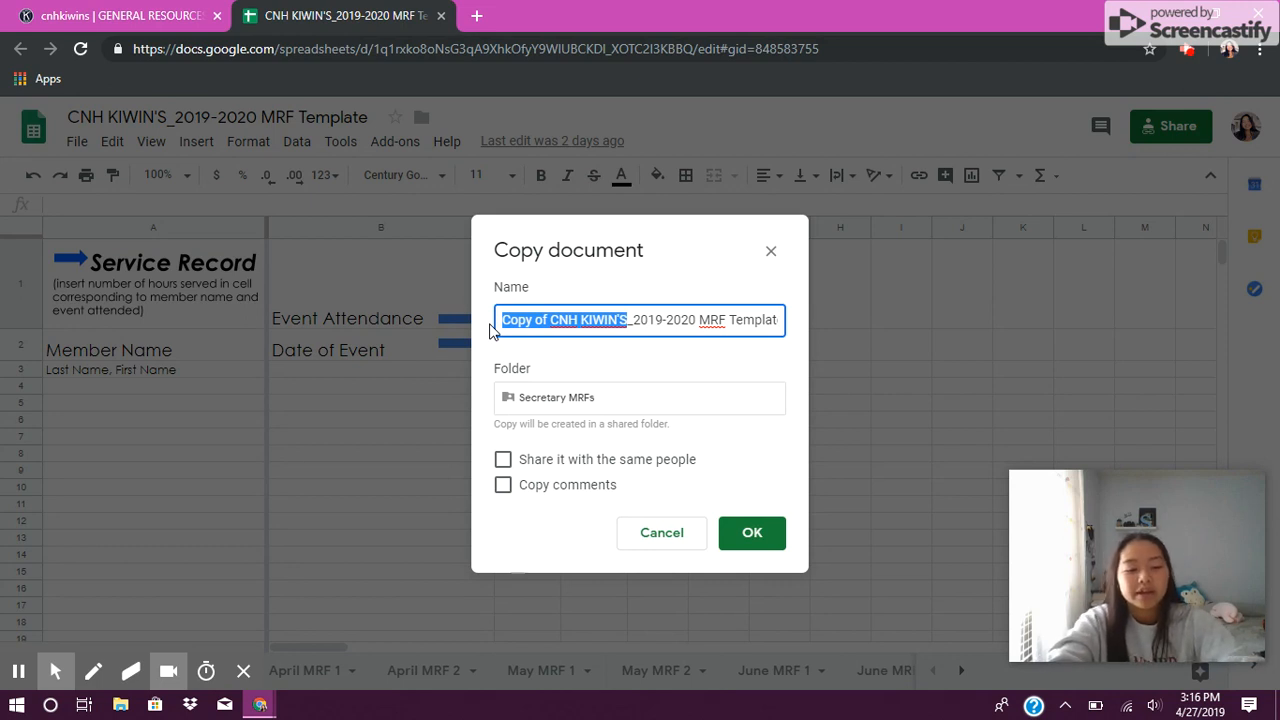
pyautogui.write('Ranch')
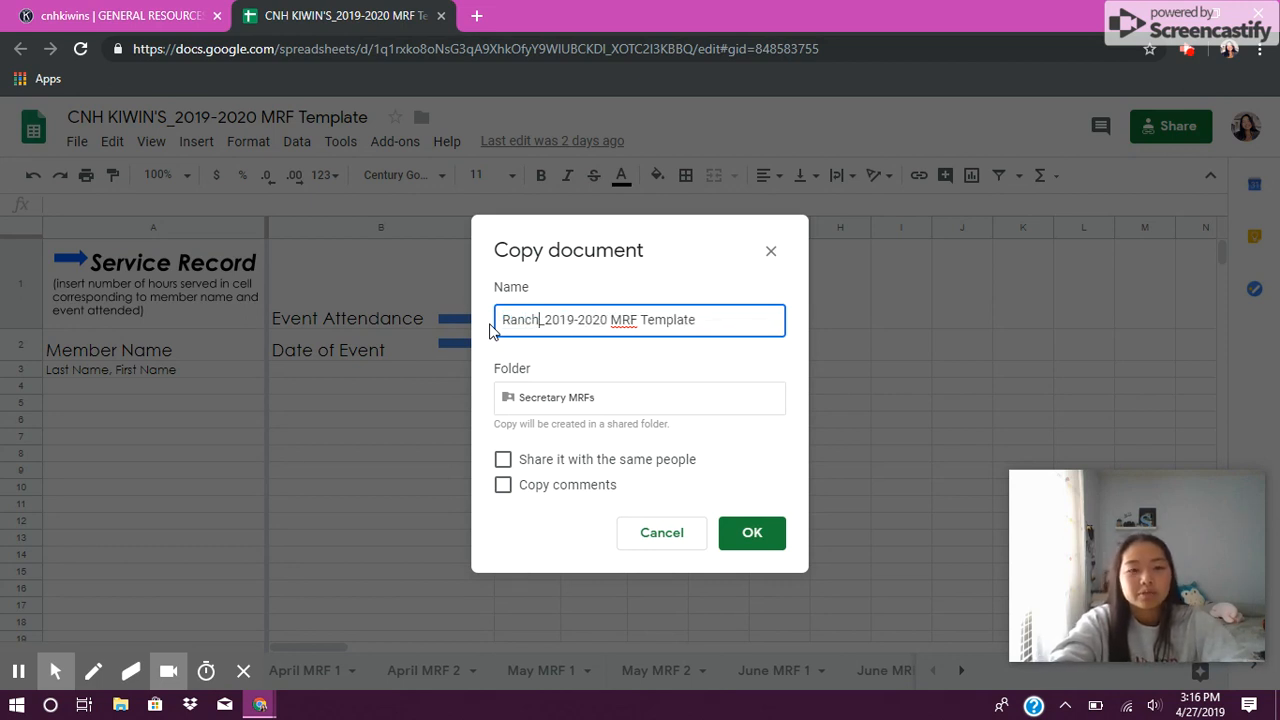
pyautogui.write('o Campana')
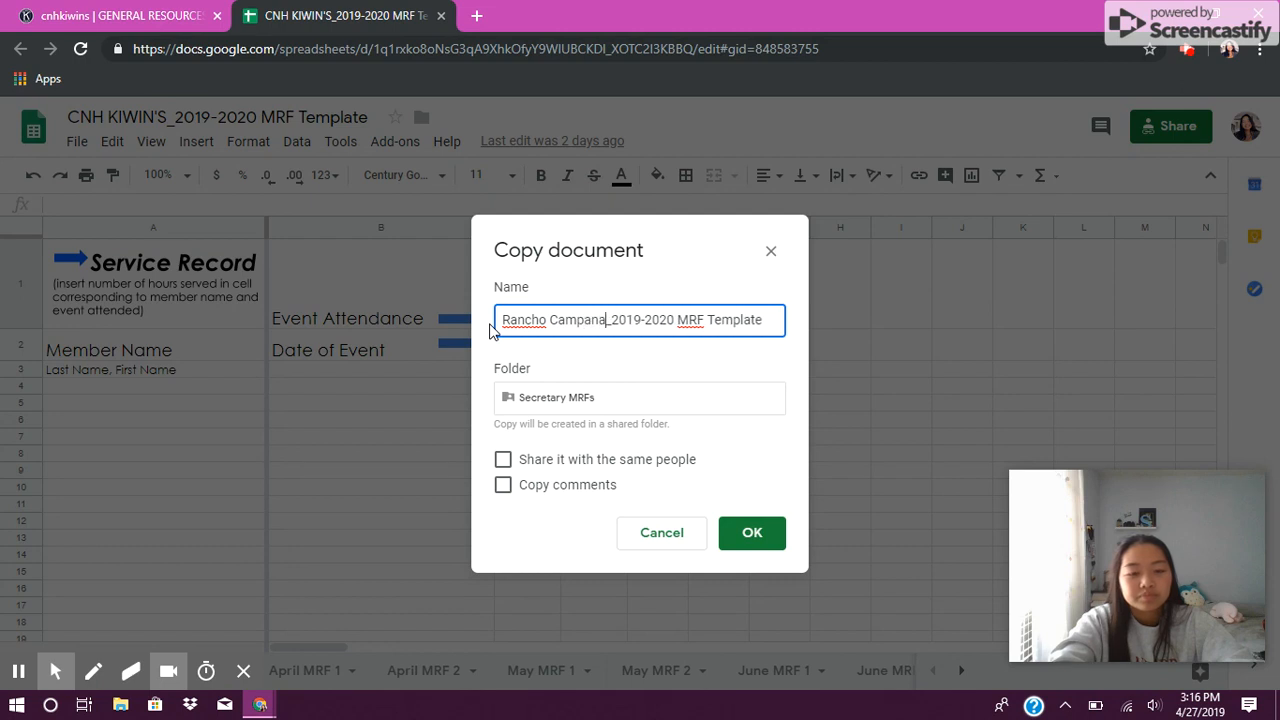
pyautogui.write('r')
pyautogui.press('BackSpace')
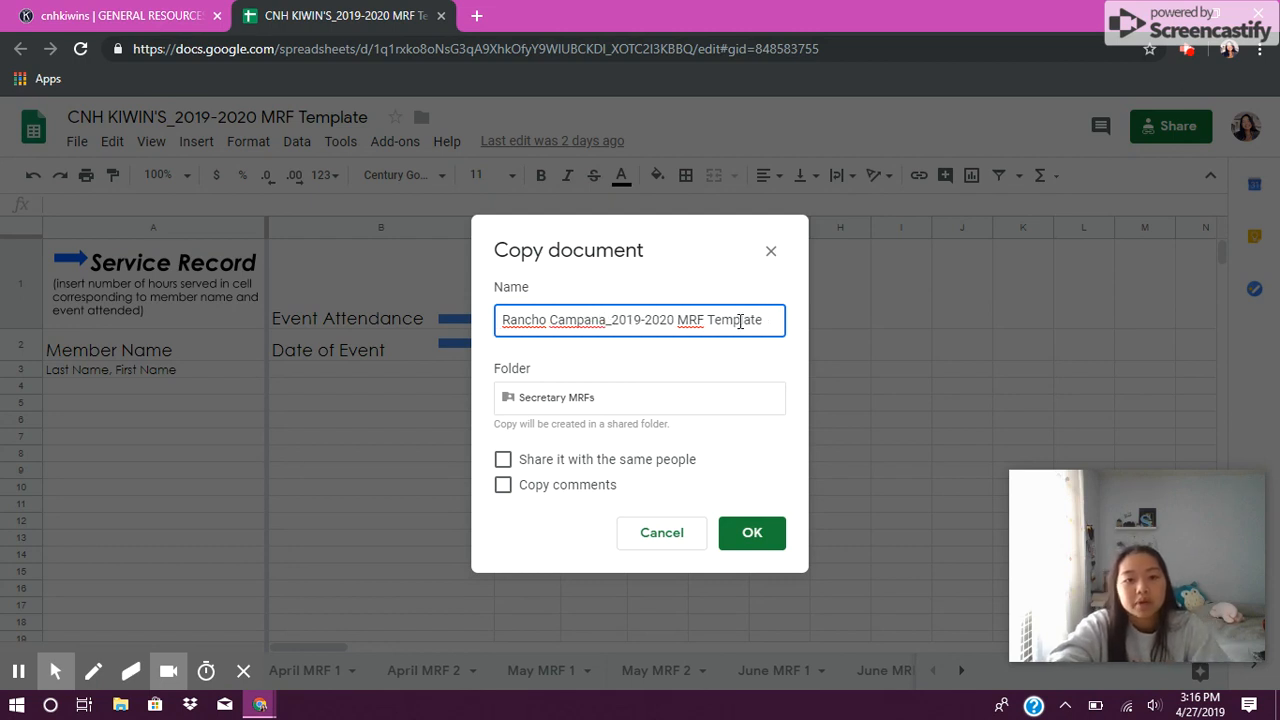
pyautogui.doubleClick(739, 320)
pyautogui.press('BackSpace')
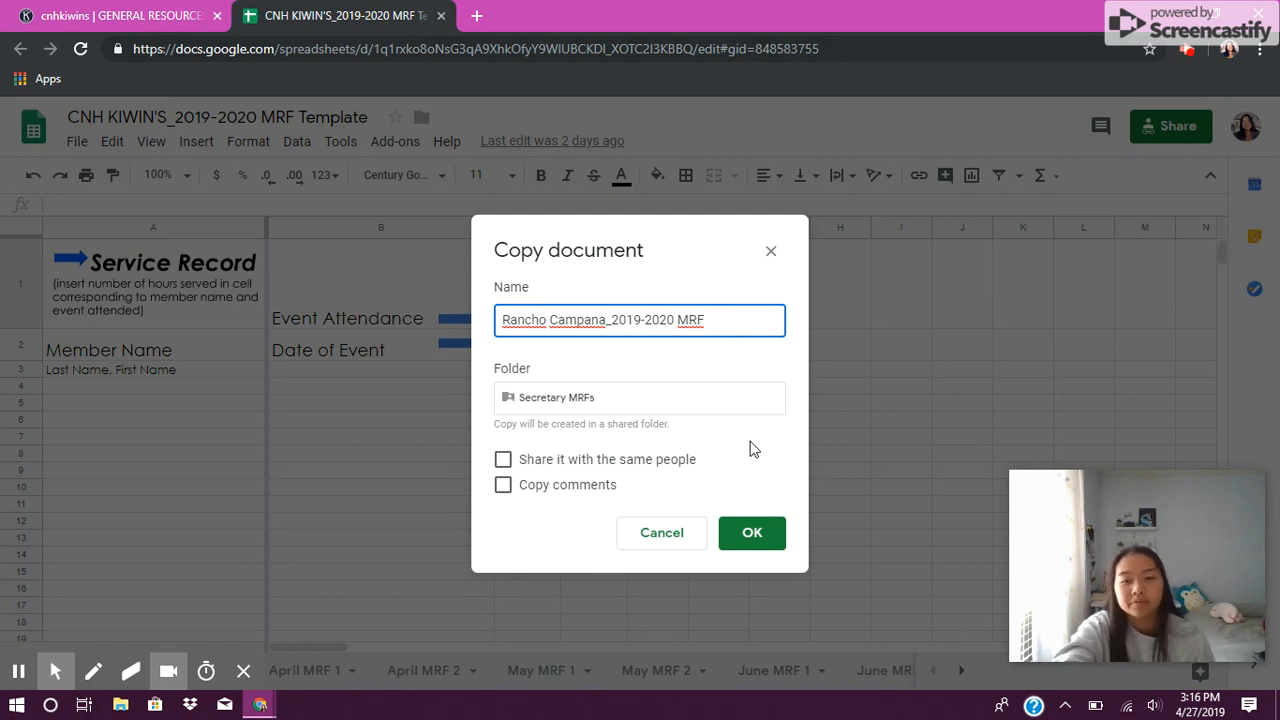
pyautogui.click(750, 533)
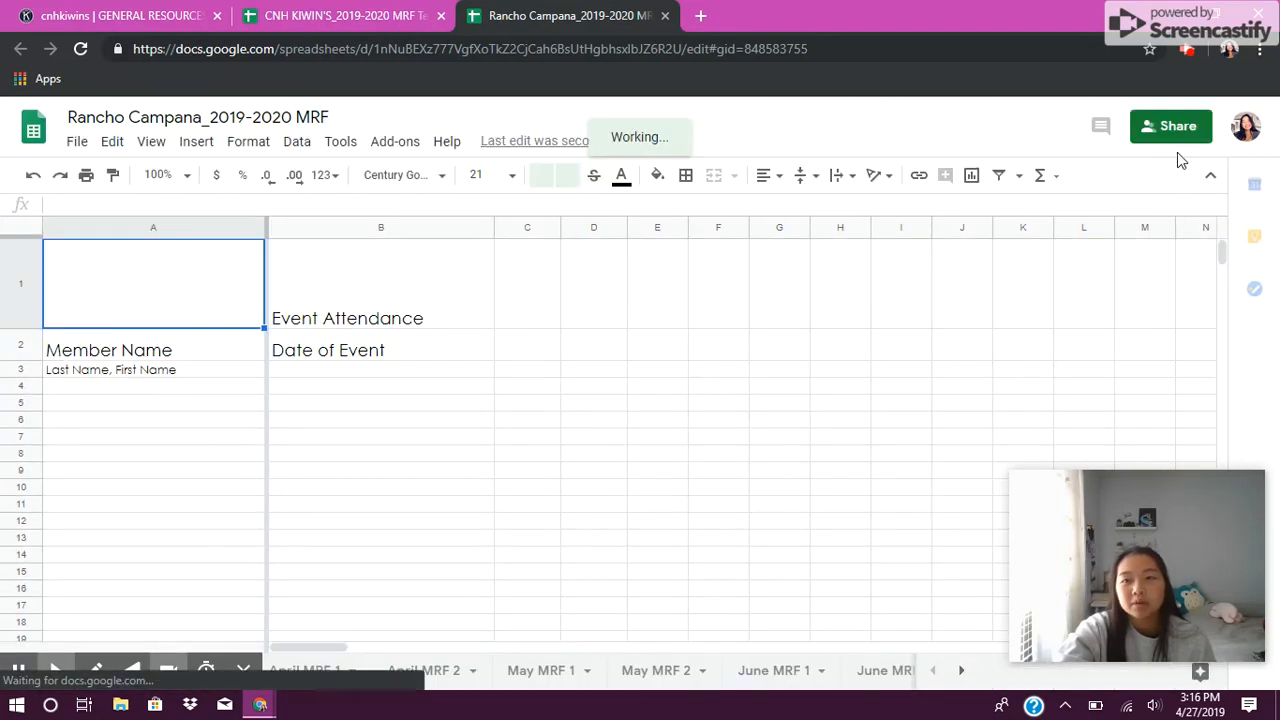
# Step: Share the copied spreadsheet by entering the recipient's e-mail address and sending the invitation
pyautogui.click(1177, 134)
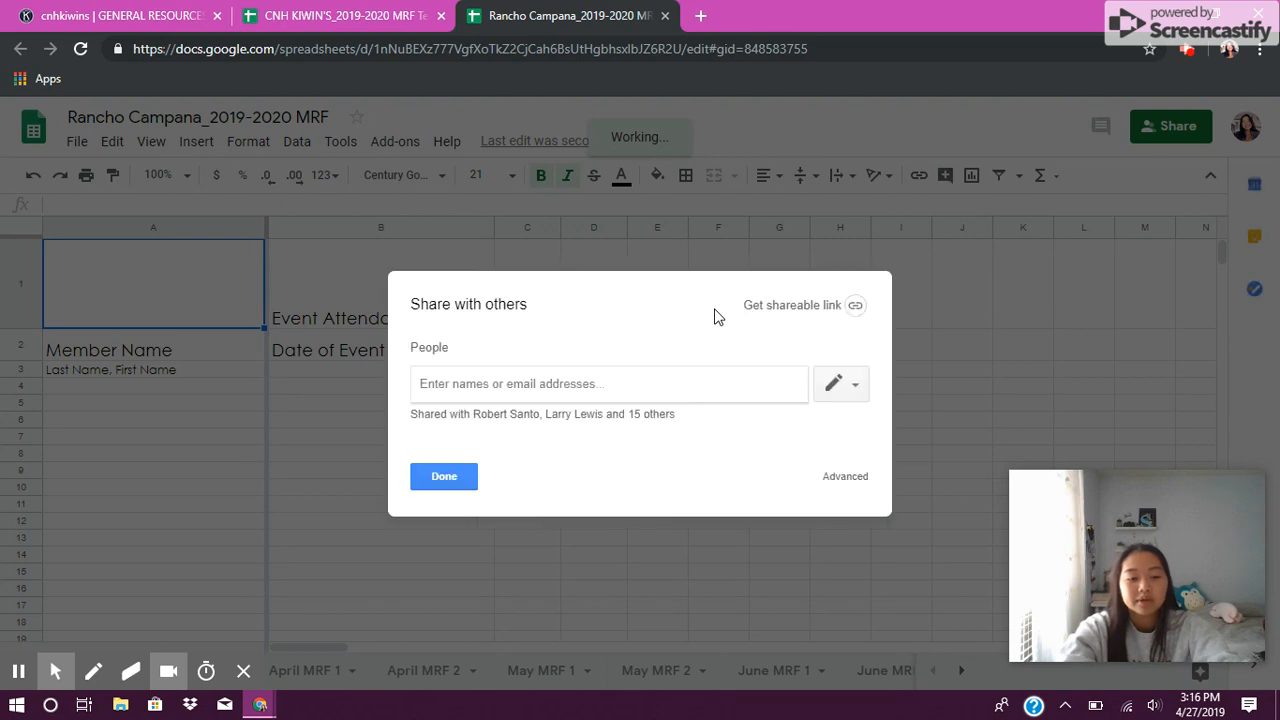
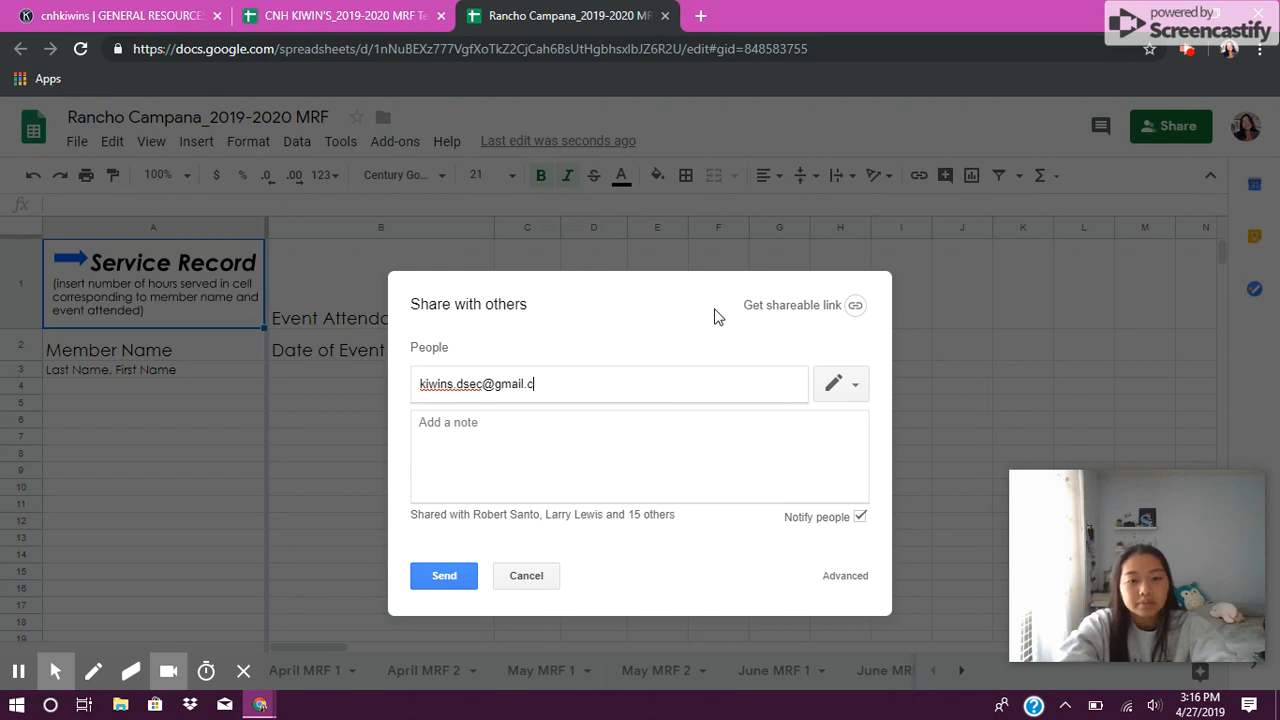
pyautogui.click(447, 578)
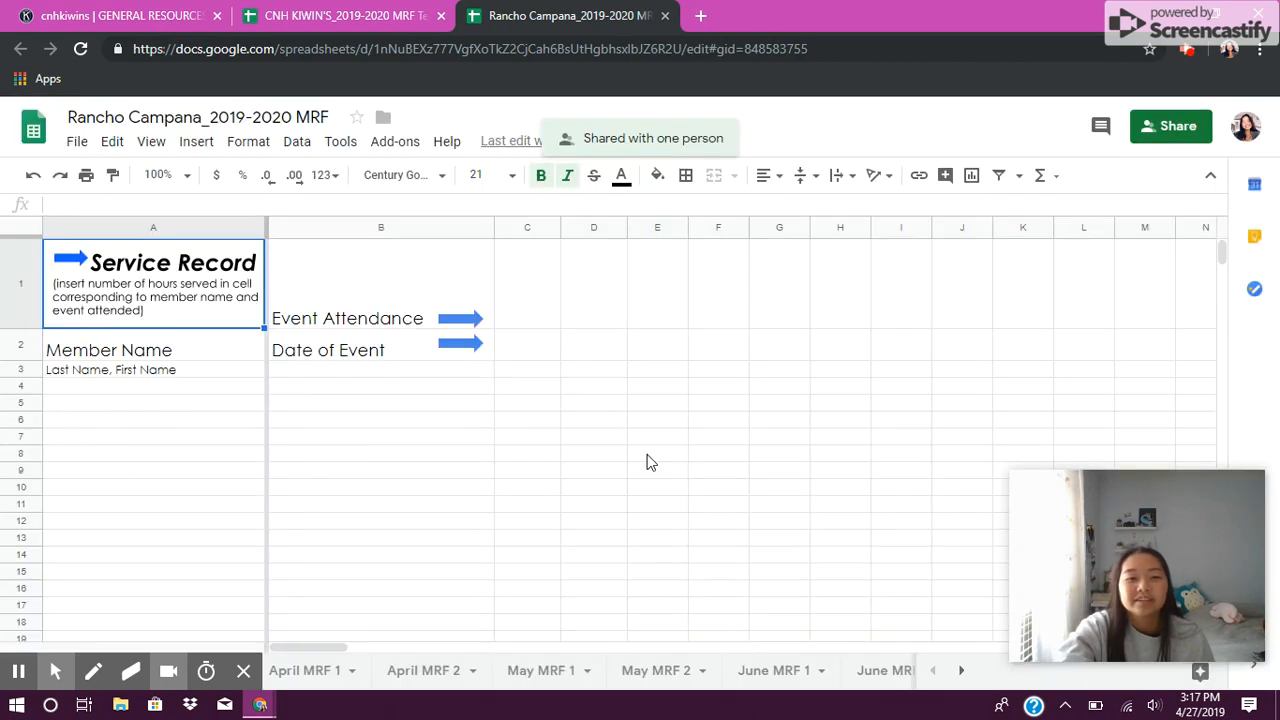
pyautogui.click(405, 509)
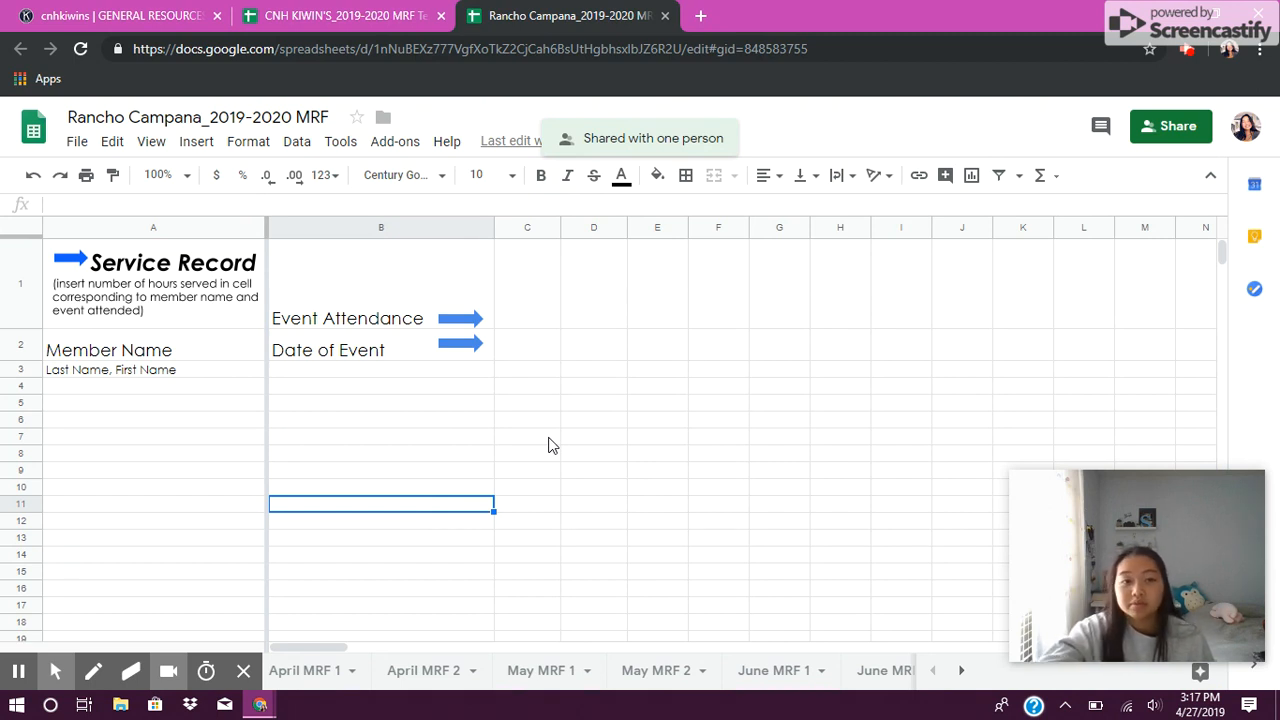
pyautogui.click(720, 488)
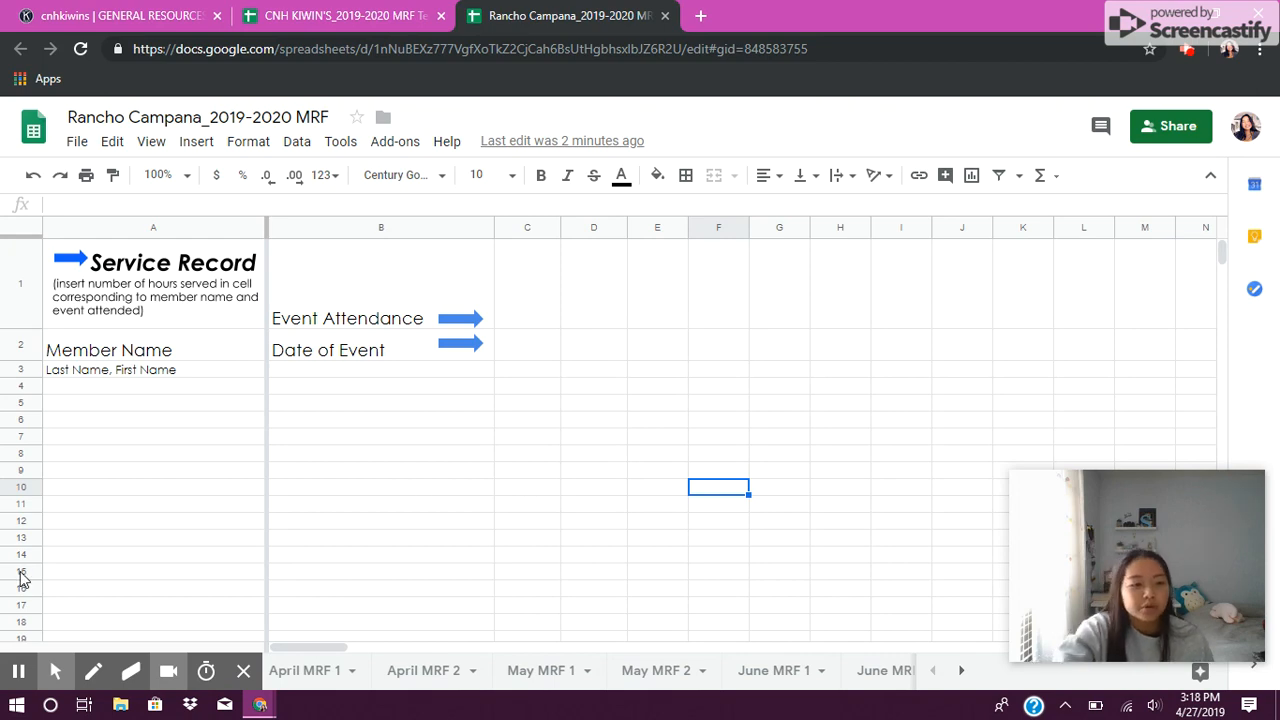
pyautogui.moveTo(28, 673)
pyautogui.click(14, 638)
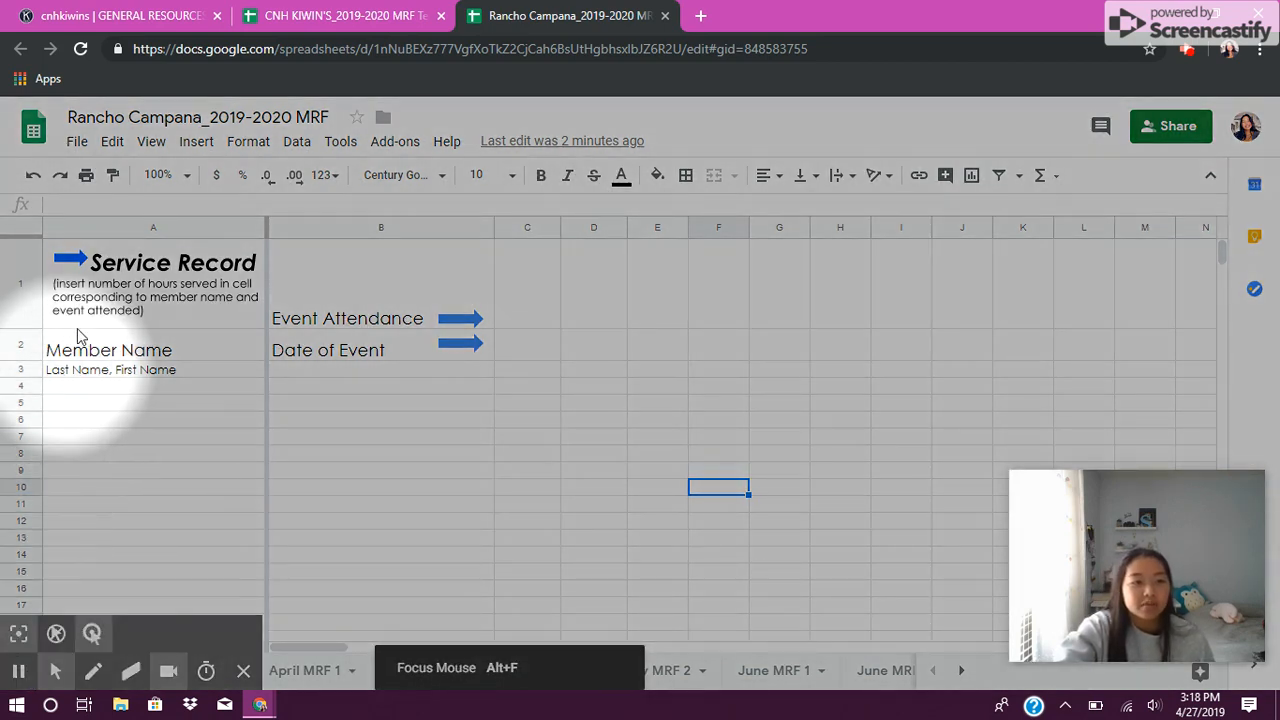
pyautogui.moveTo(28, 672)
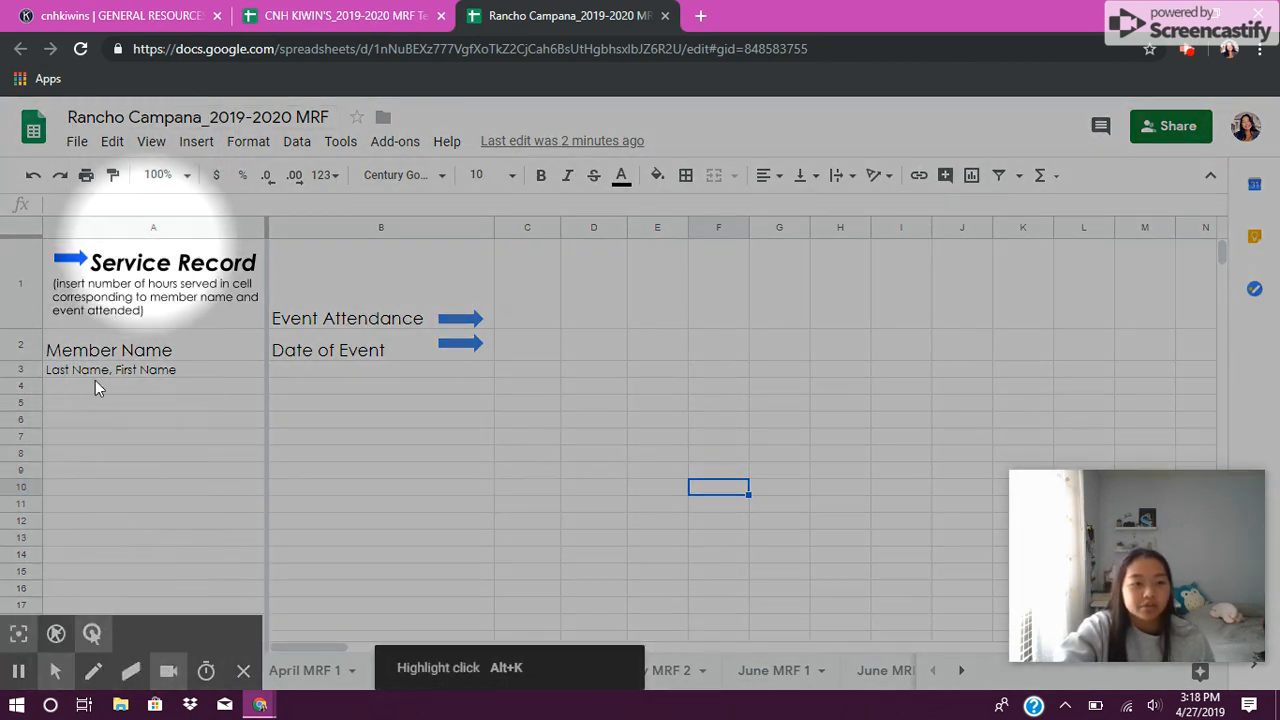
pyautogui.click(18, 633)
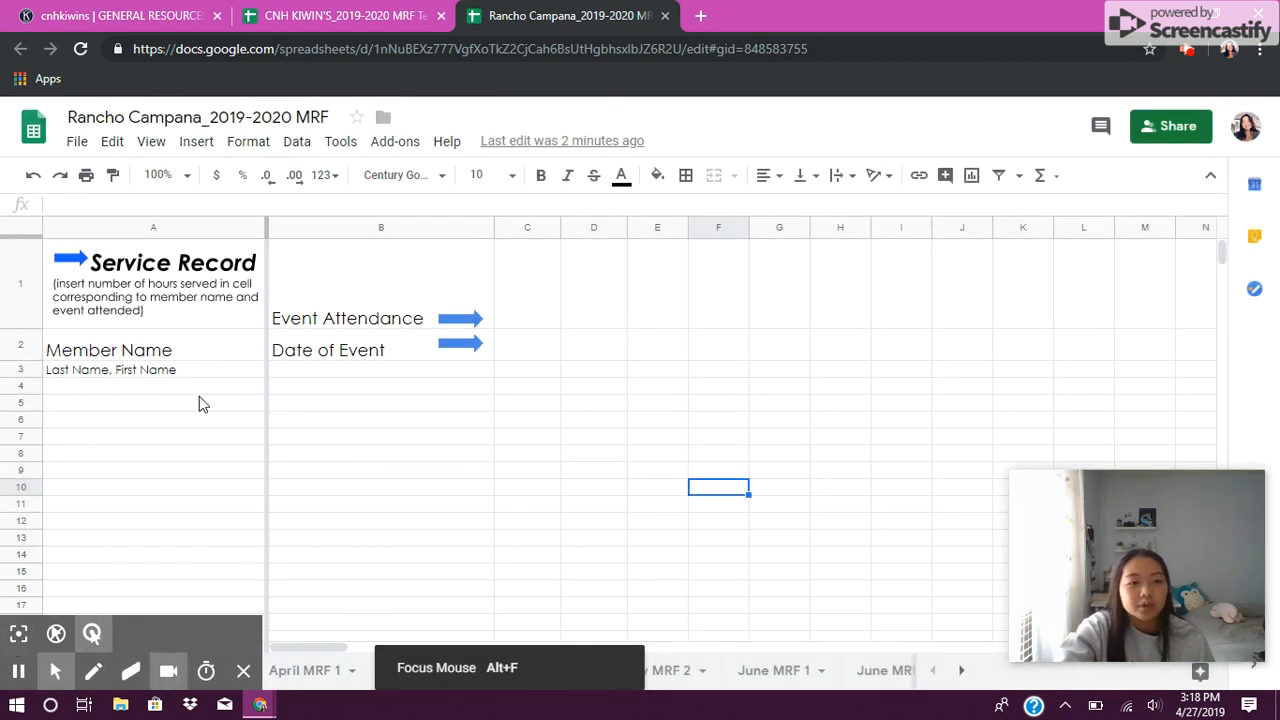
pyautogui.click(145, 420)
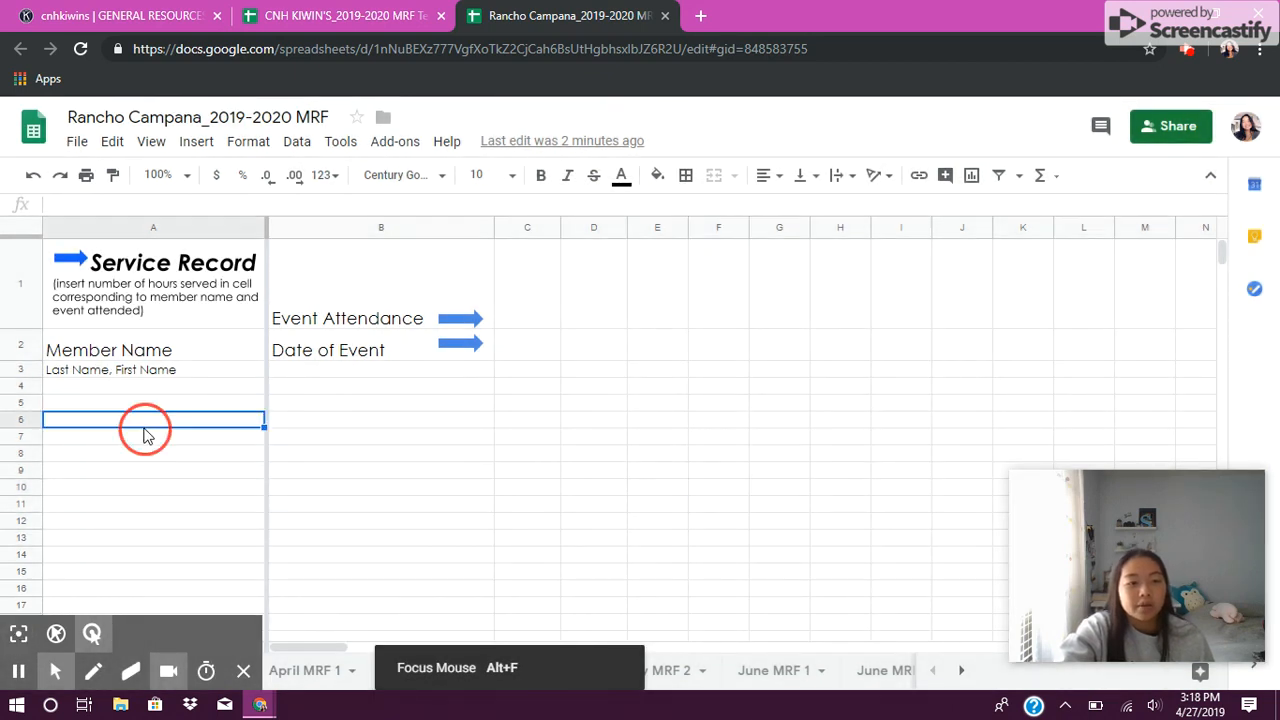
pyautogui.click(143, 372)
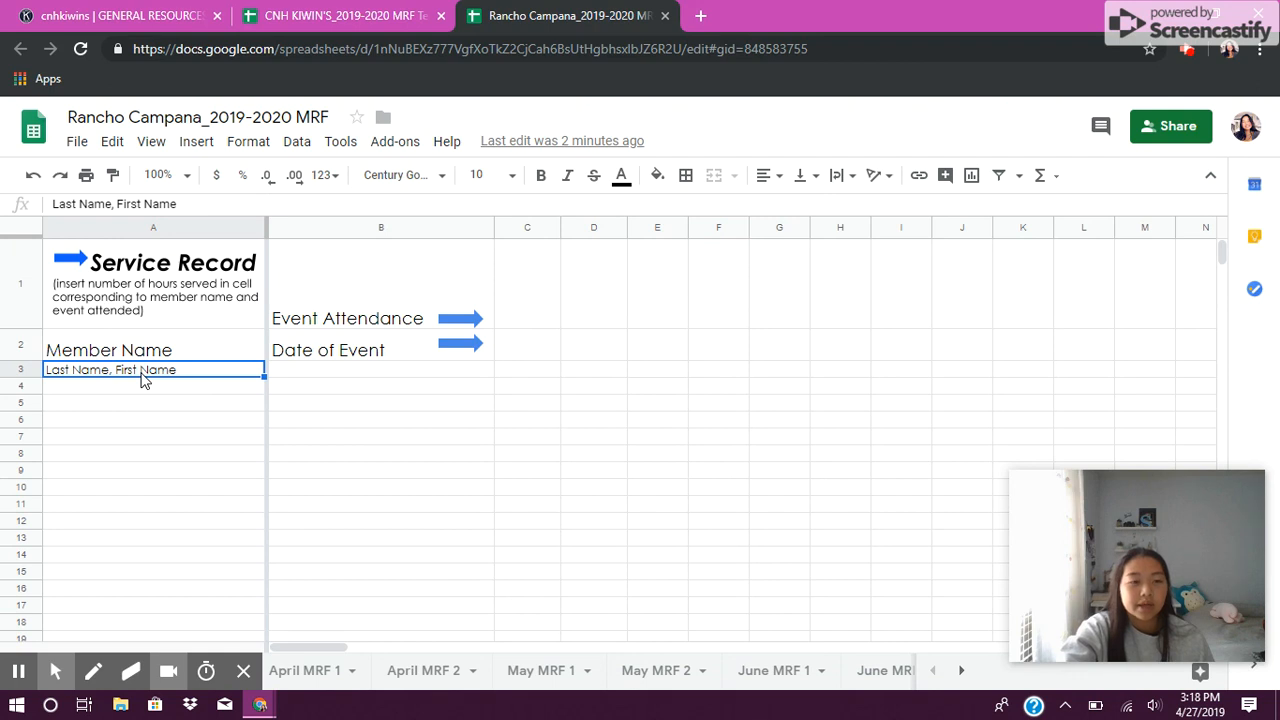
pyautogui.click(140, 458)
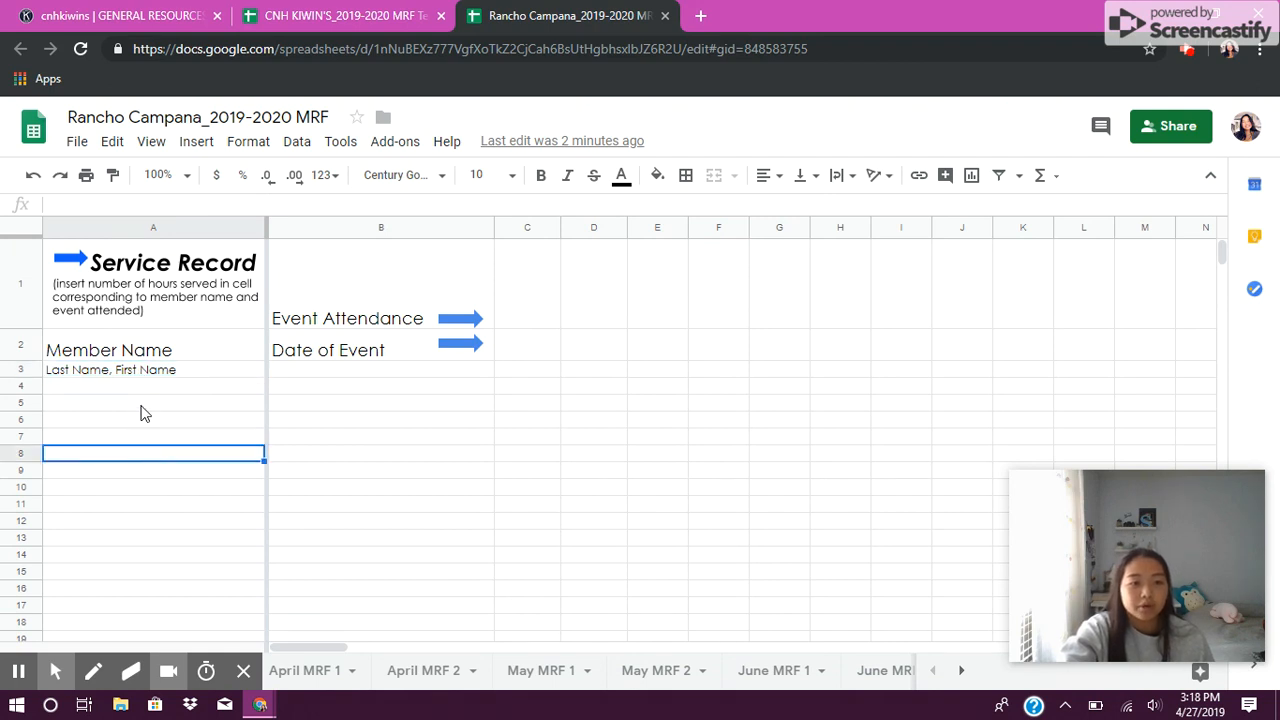
# Step: Replace the placeholder in the first member row with a member's name, written last name first
pyautogui.click(142, 368)
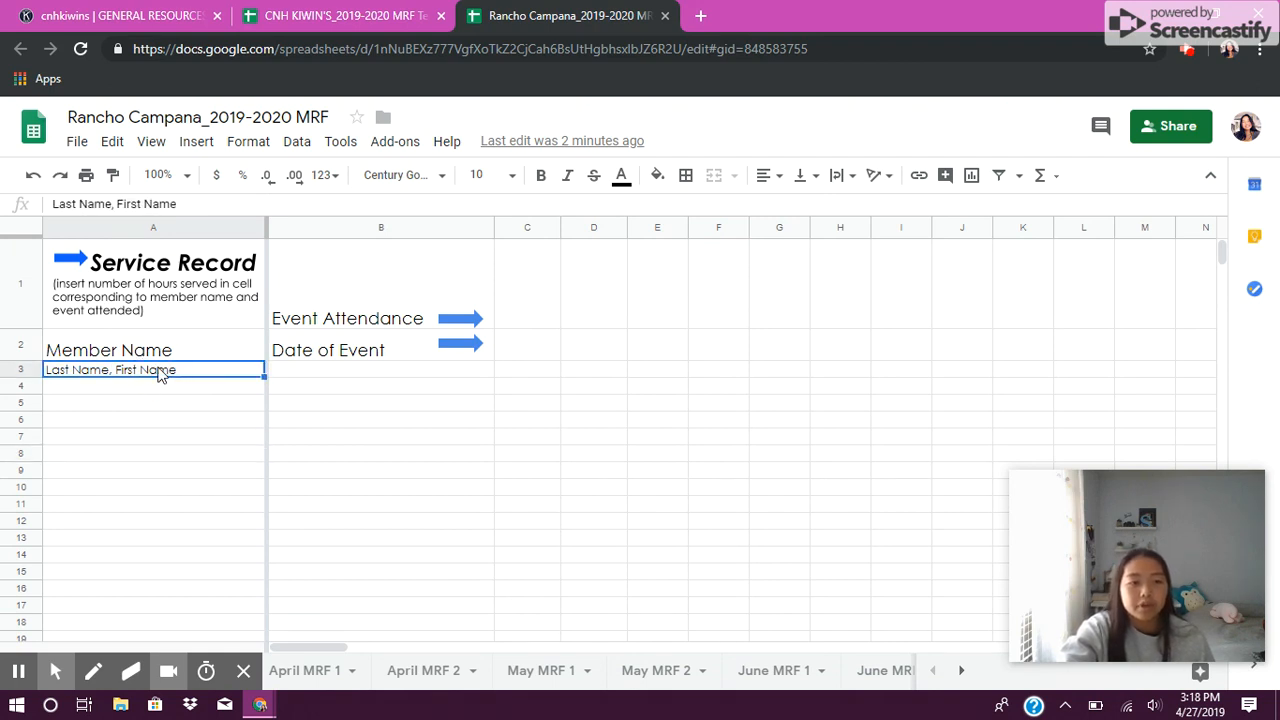
pyautogui.doubleClick(157, 369)
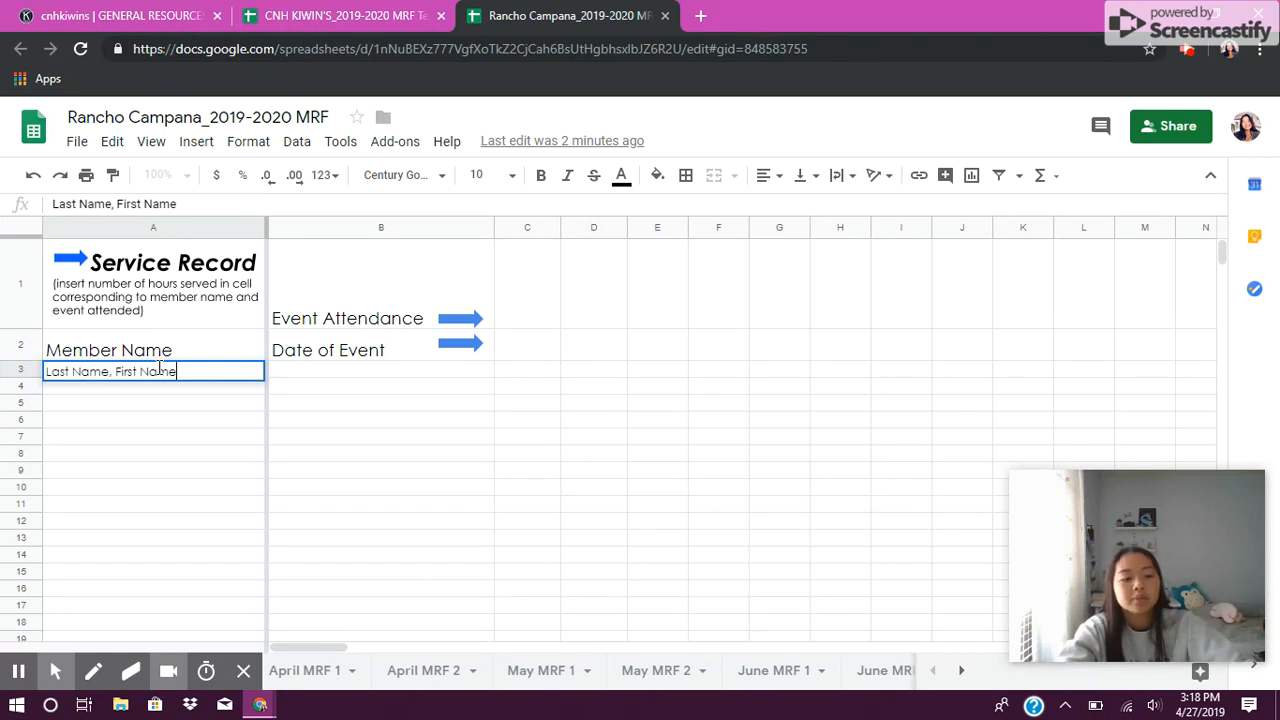
pyautogui.hotkey('ctrl', 'a')
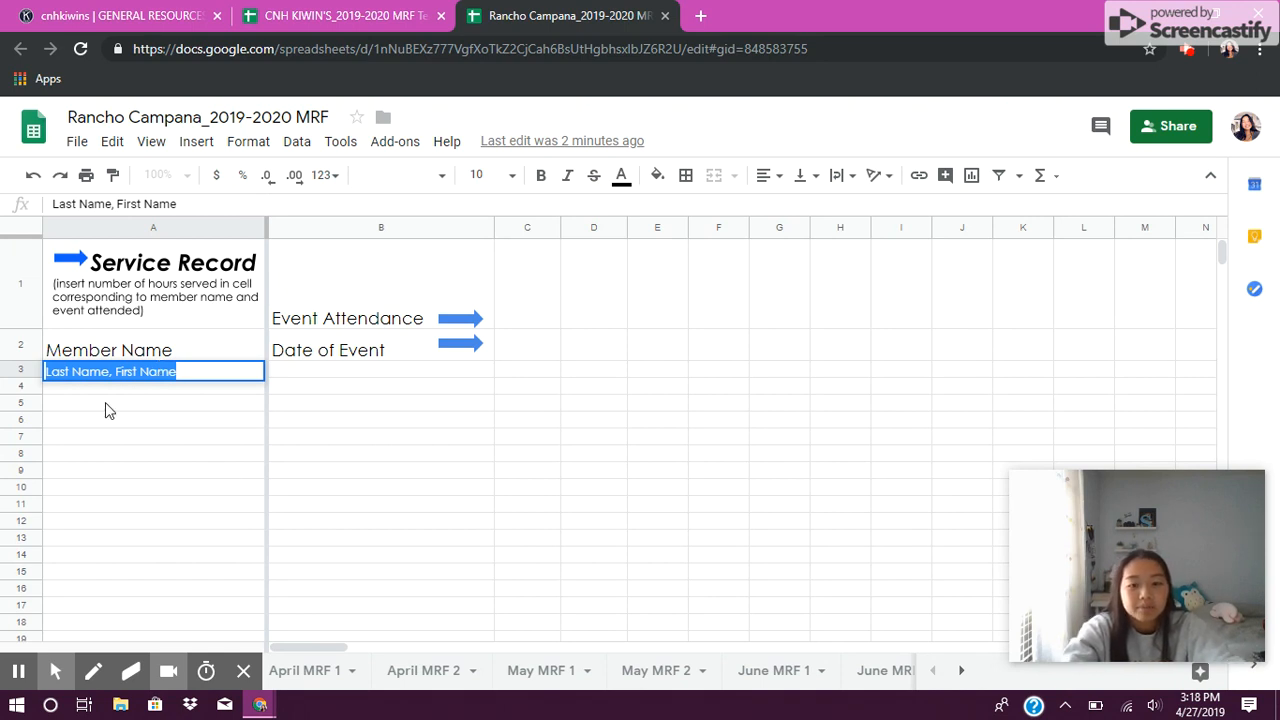
pyautogui.press('BackSpace')
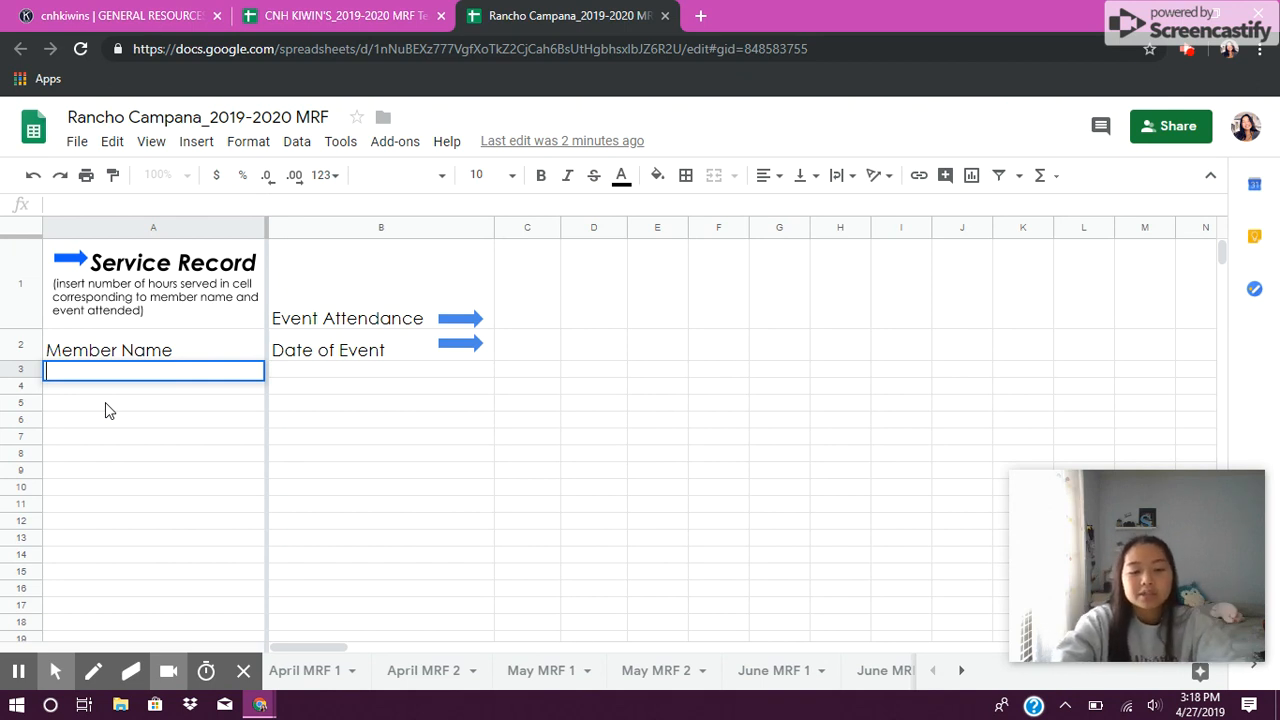
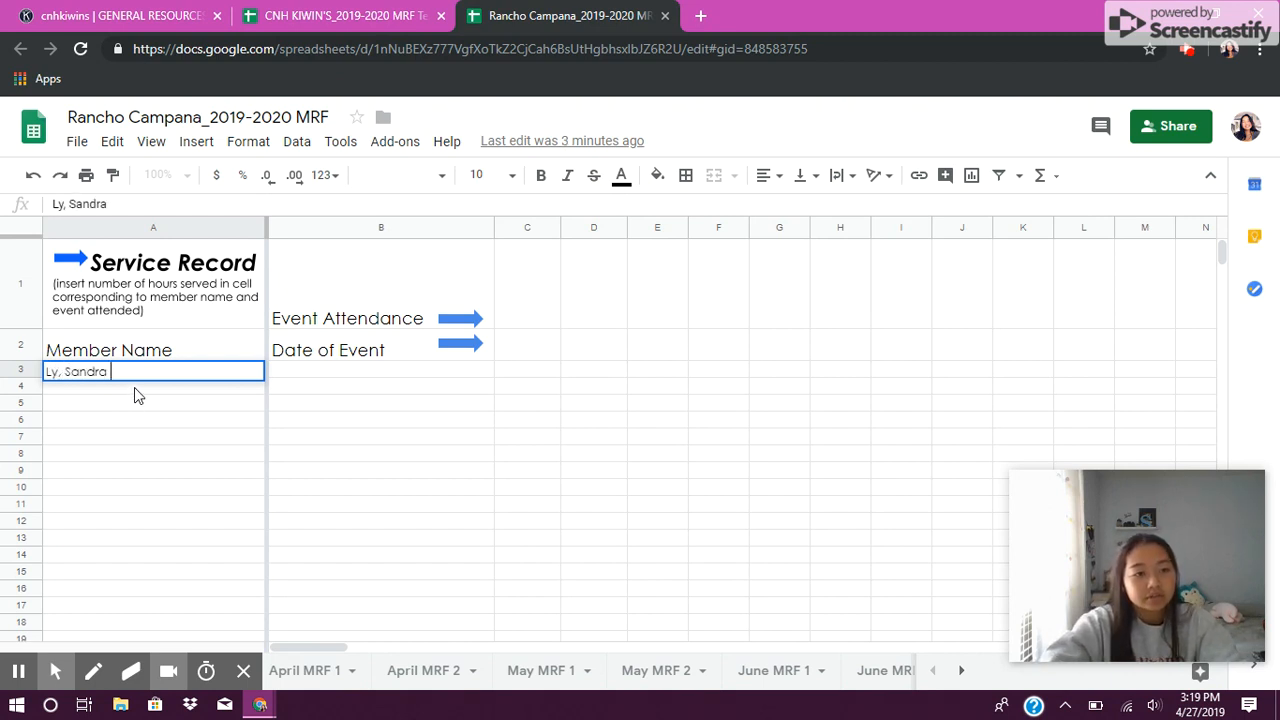
# Step: Enter two more members' names, last name first, in the next two rows of the Member Name column
pyautogui.doubleClick(134, 387)
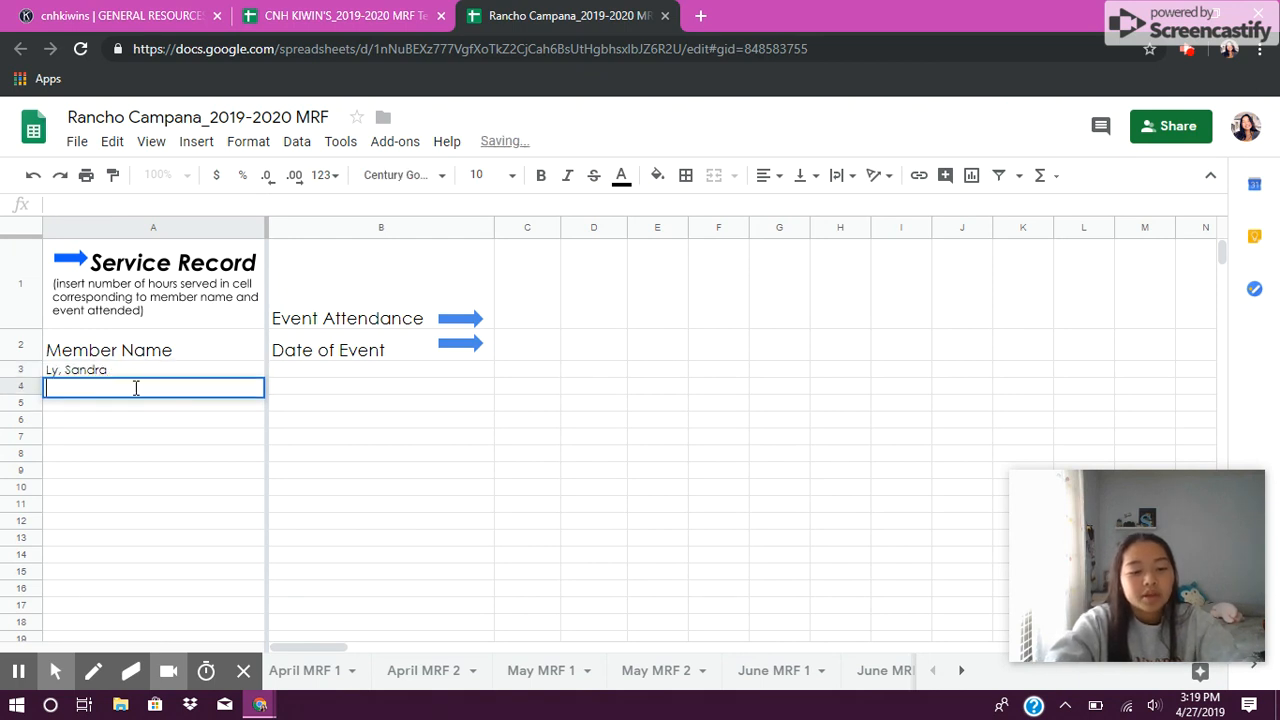
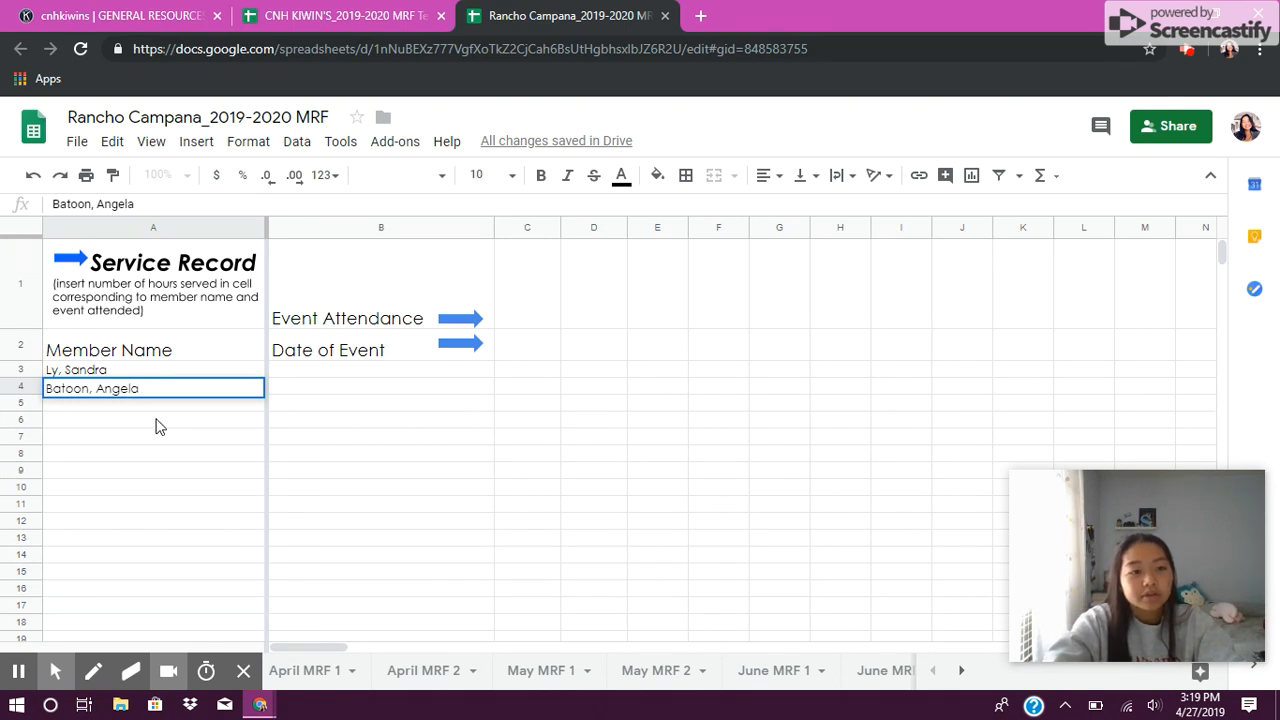
pyautogui.doubleClick(163, 407)
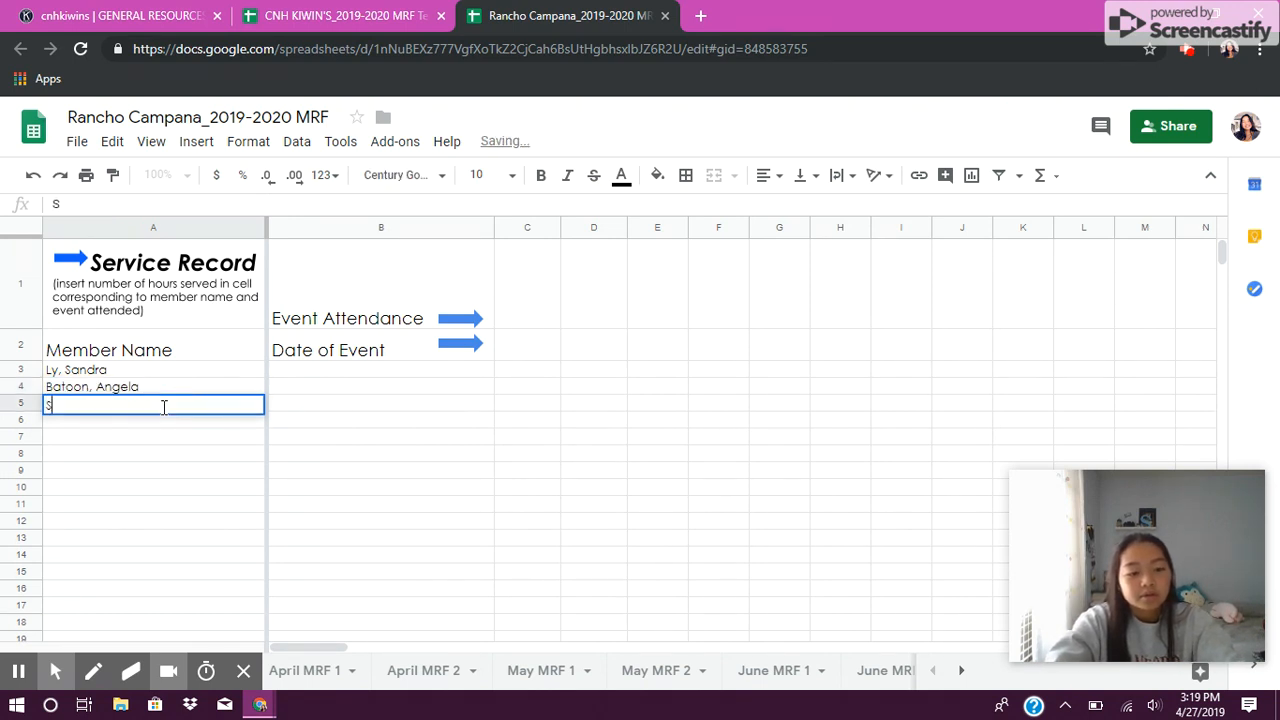
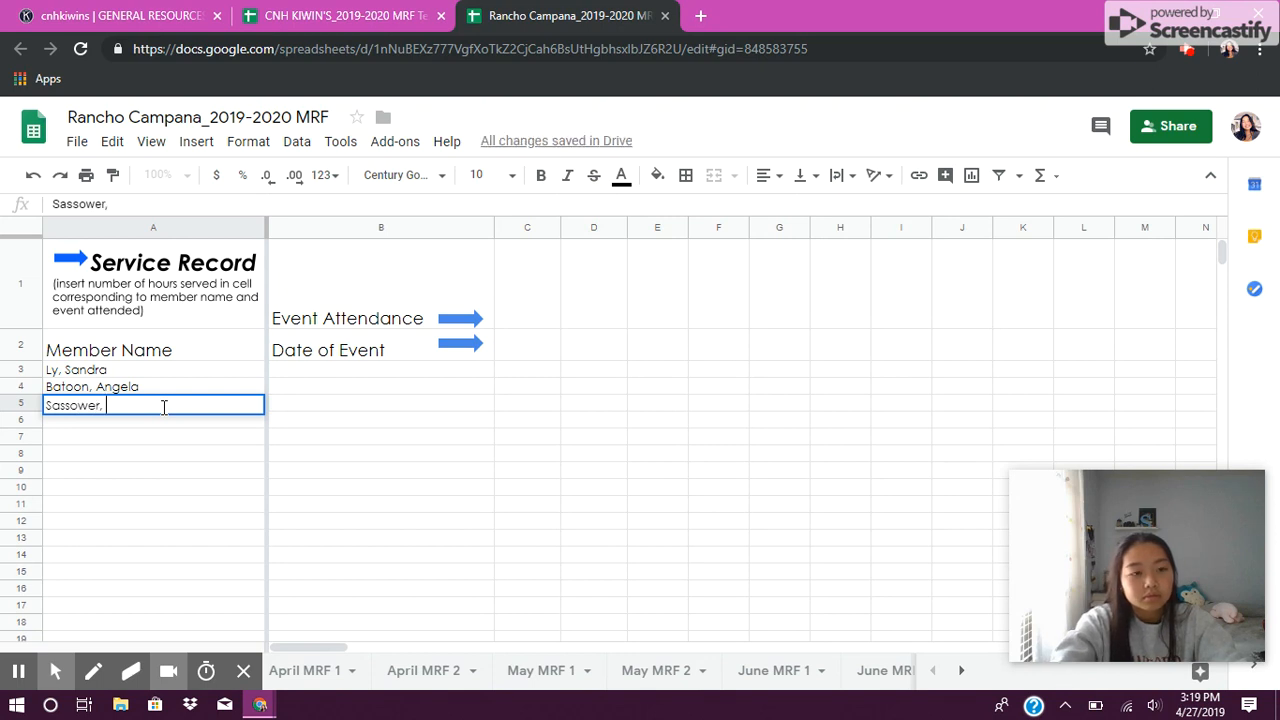
pyautogui.click(188, 460)
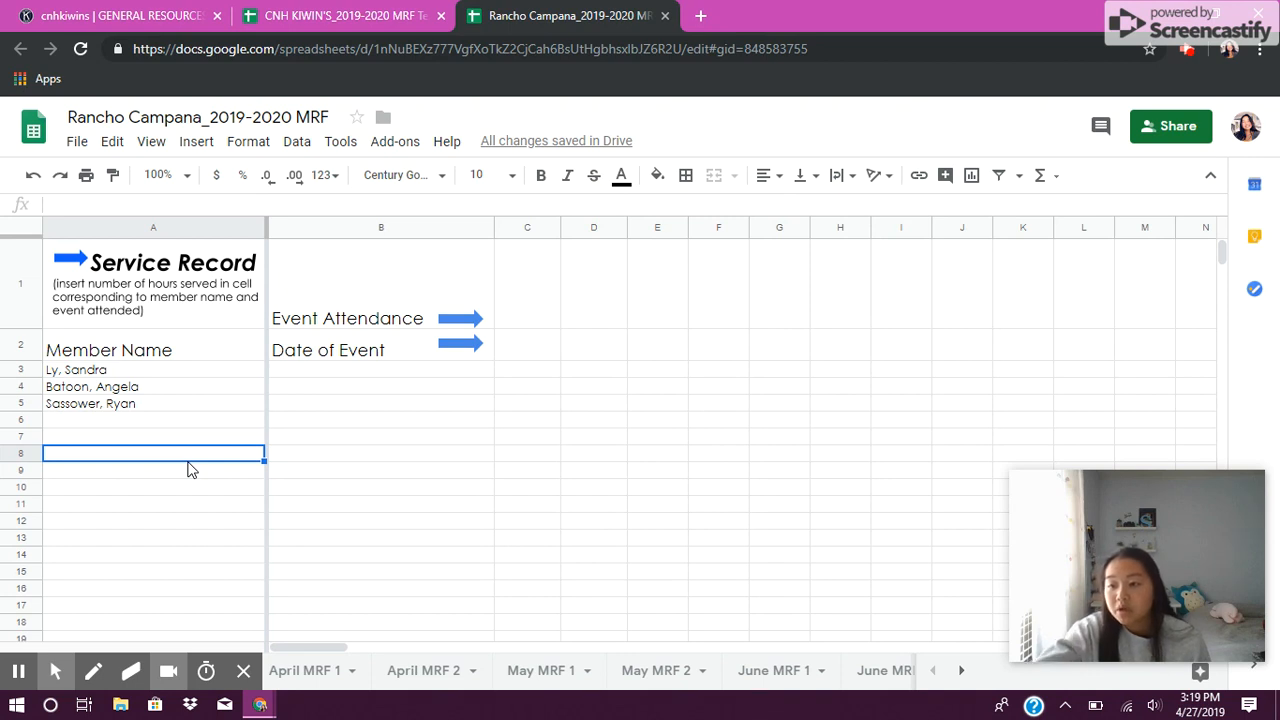
# Step: Sort the three member names alphabetically from A to Z
pyautogui.click(118, 372)
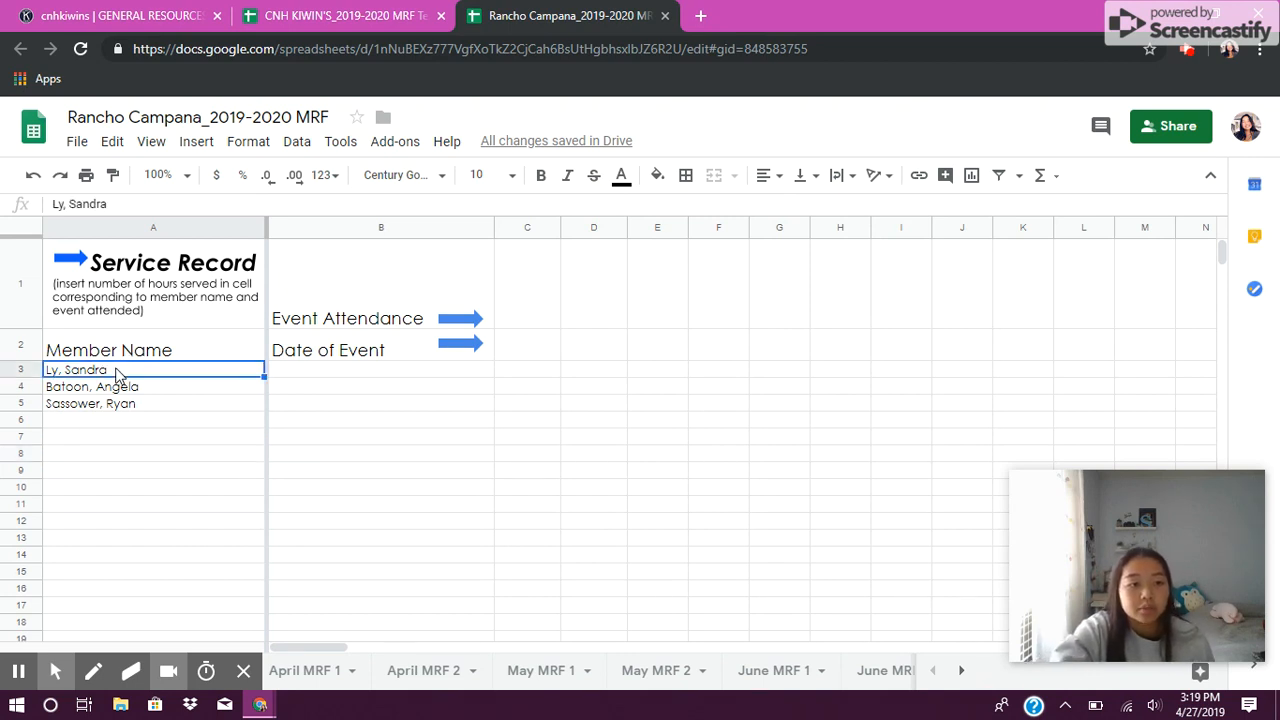
pyautogui.click(118, 372)
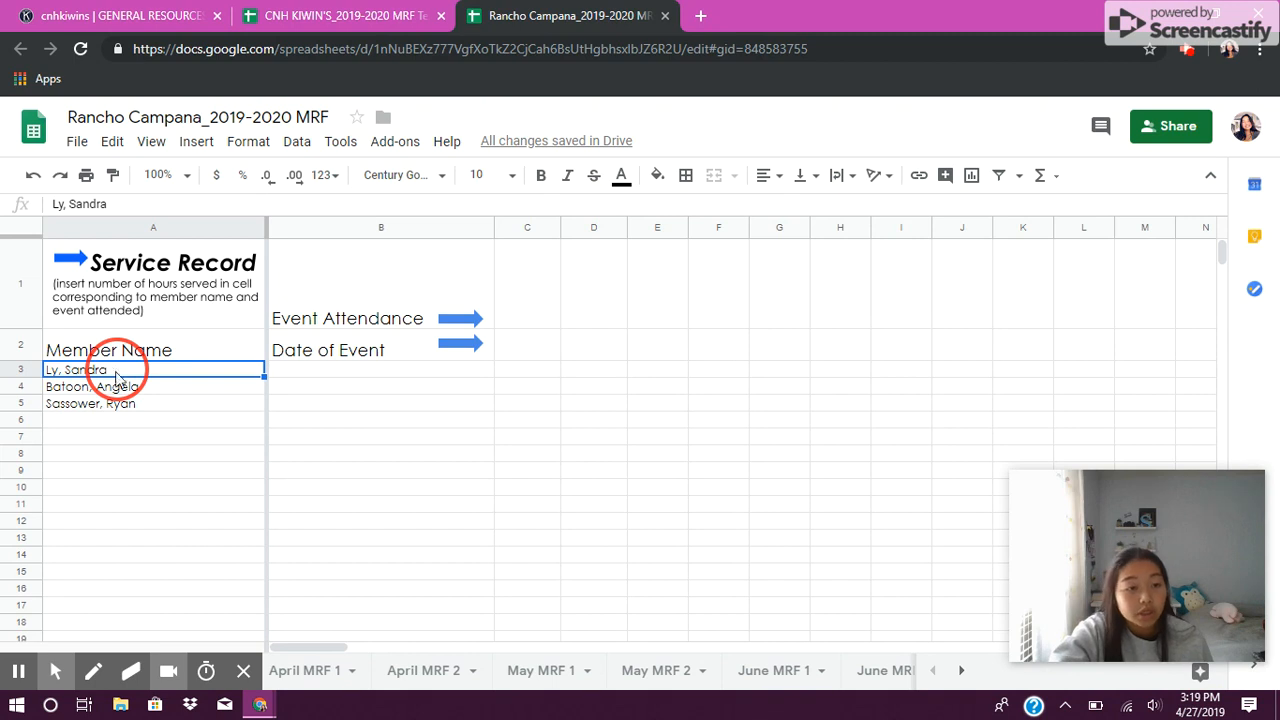
pyautogui.moveTo(118, 375); pyautogui.dragTo(125, 415)
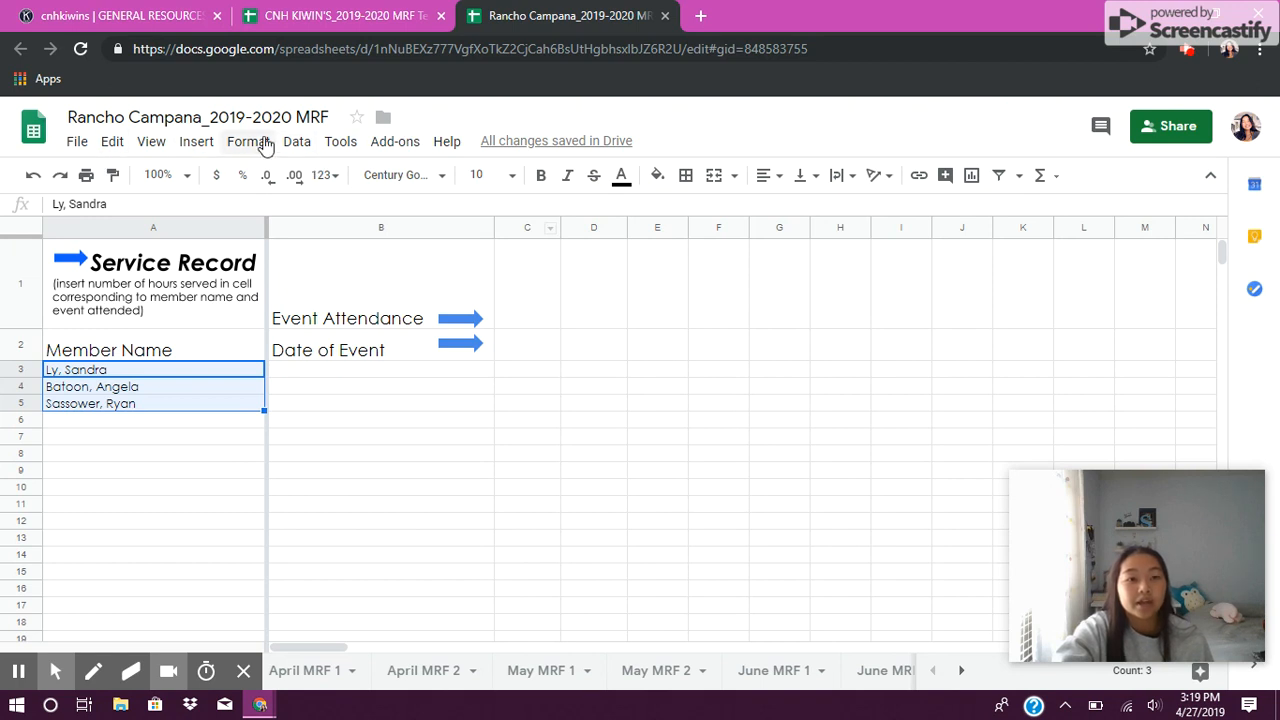
pyautogui.click(313, 152)
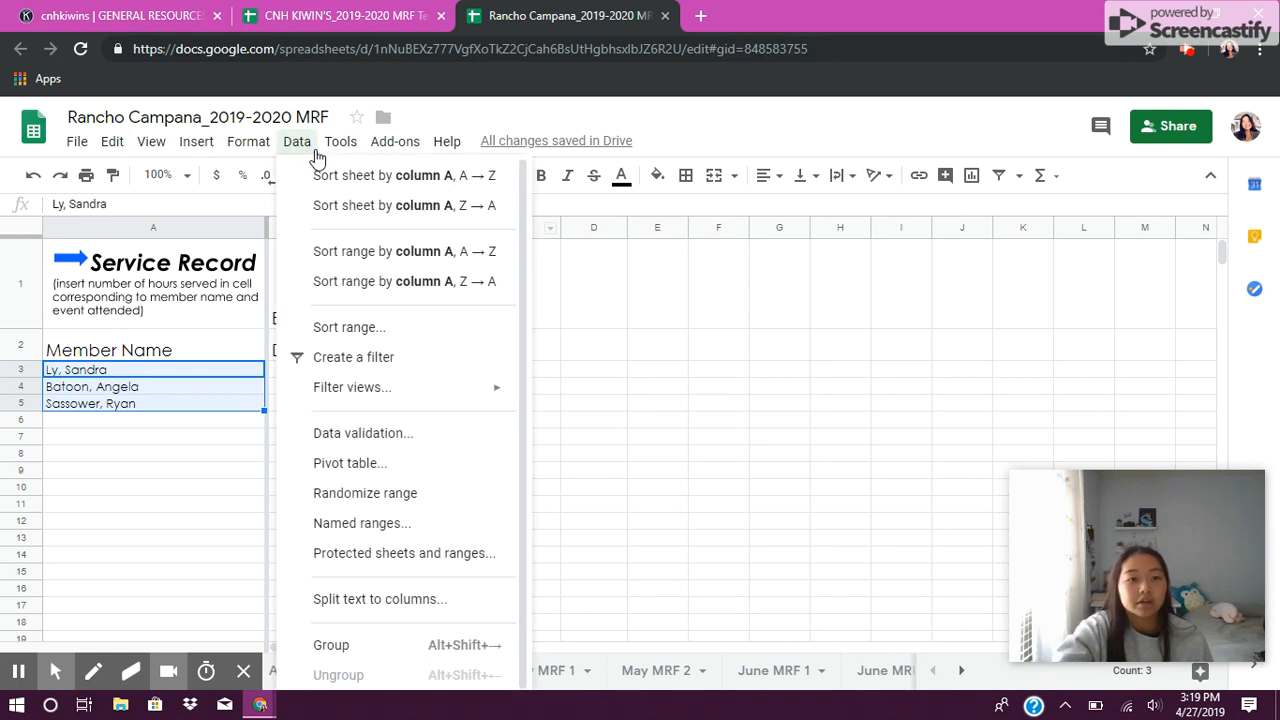
pyautogui.click(296, 263)
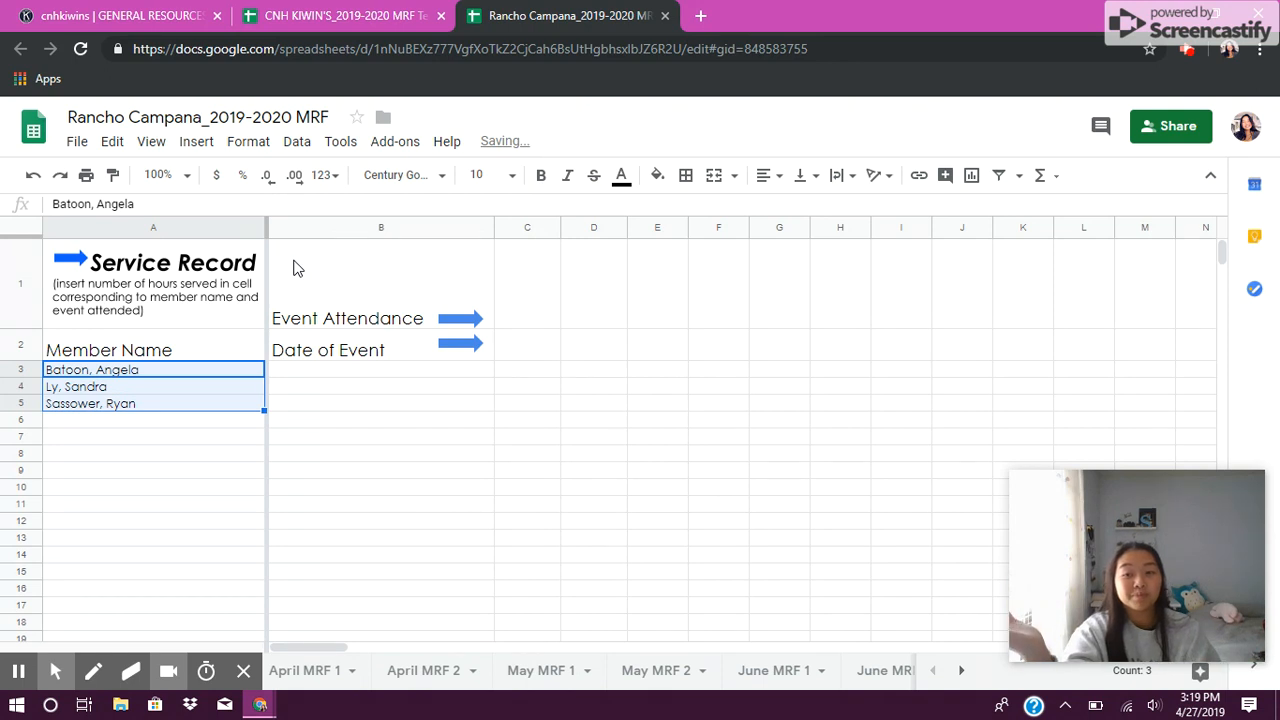
pyautogui.click(180, 524)
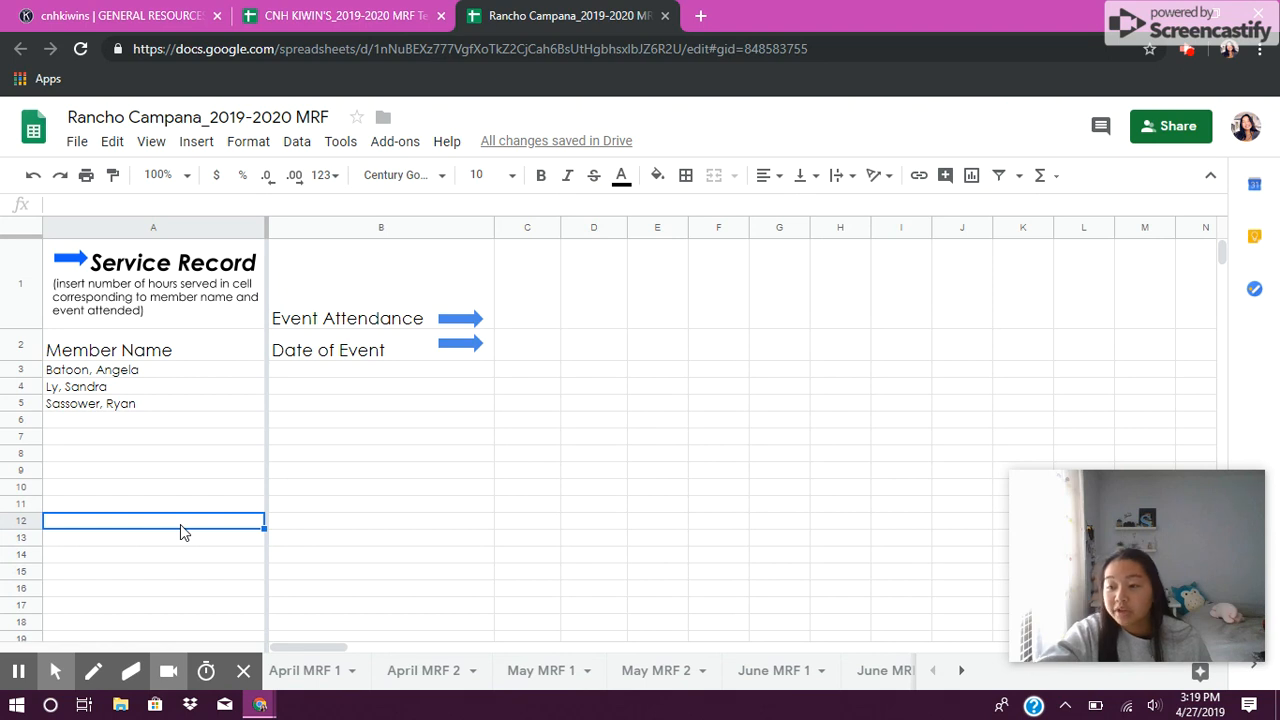
pyautogui.click(20, 674)
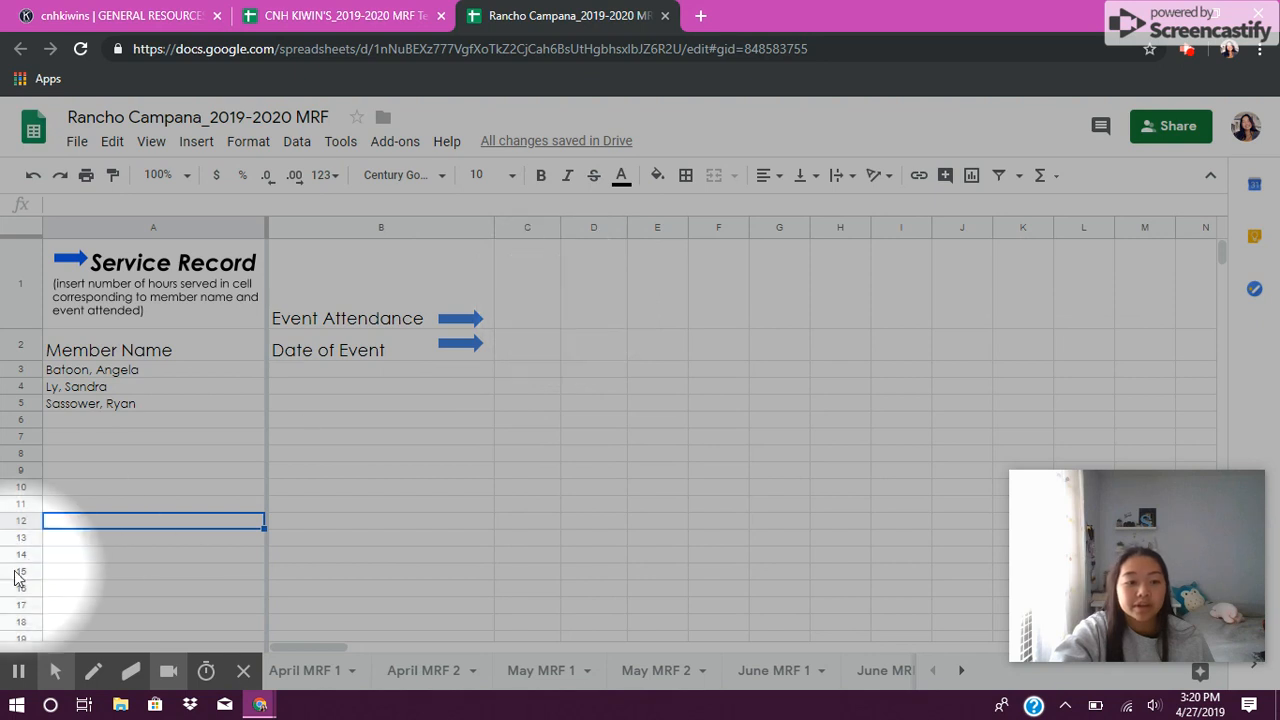
pyautogui.moveTo(14, 677)
pyautogui.click(22, 634)
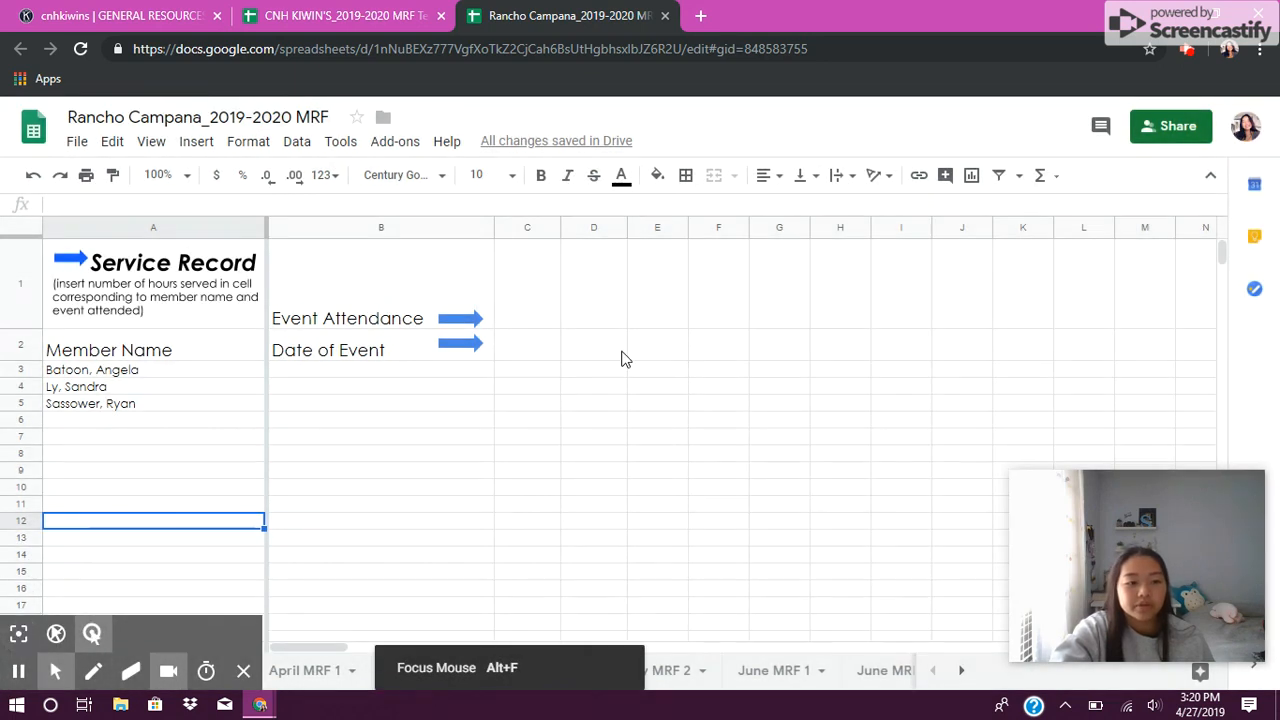
# Step: Enter the event Aut2Run with the date 4/28/19 in the first event column
pyautogui.click(531, 294)
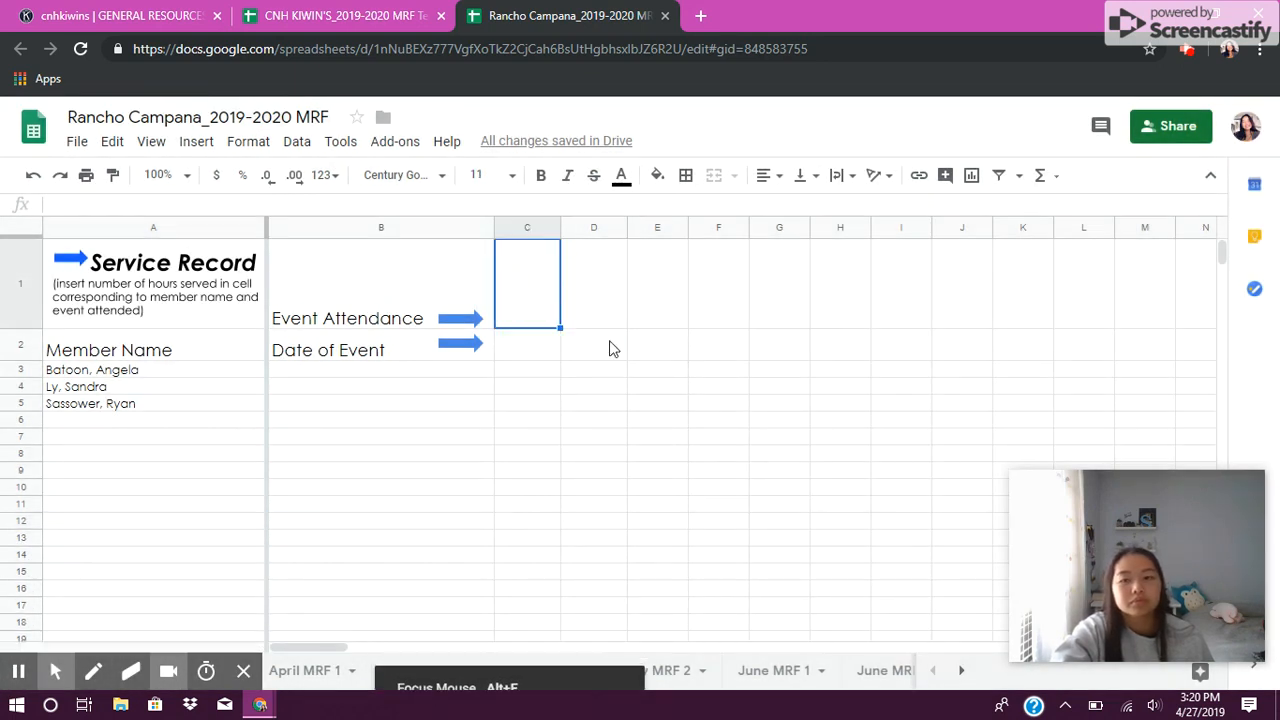
pyautogui.click(493, 304)
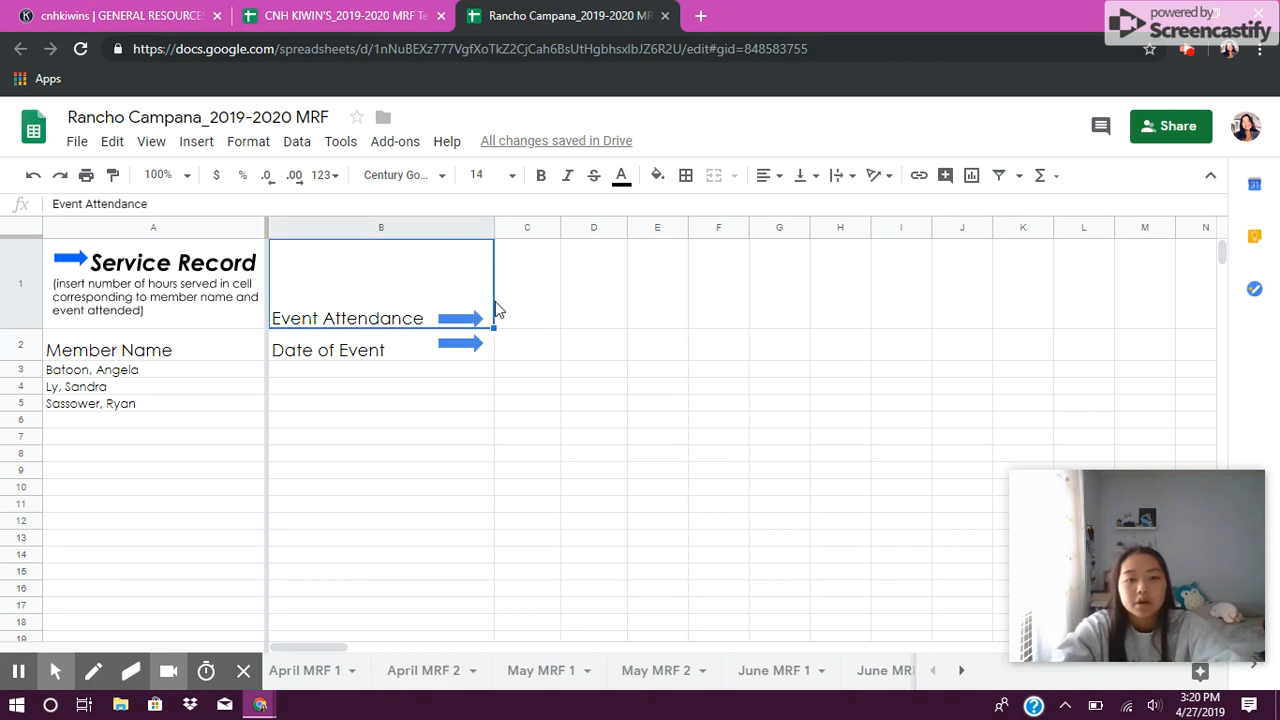
pyautogui.click(517, 306)
pyautogui.write('Aut2Run')
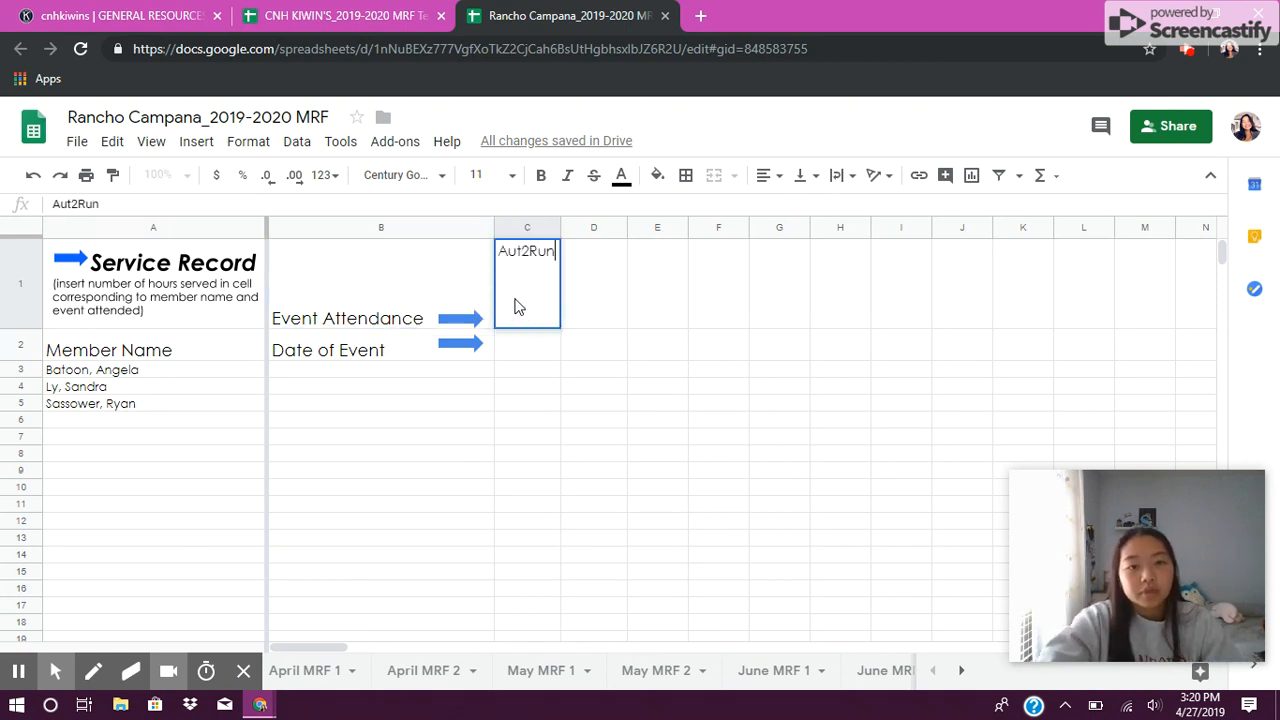
pyautogui.doubleClick(521, 357)
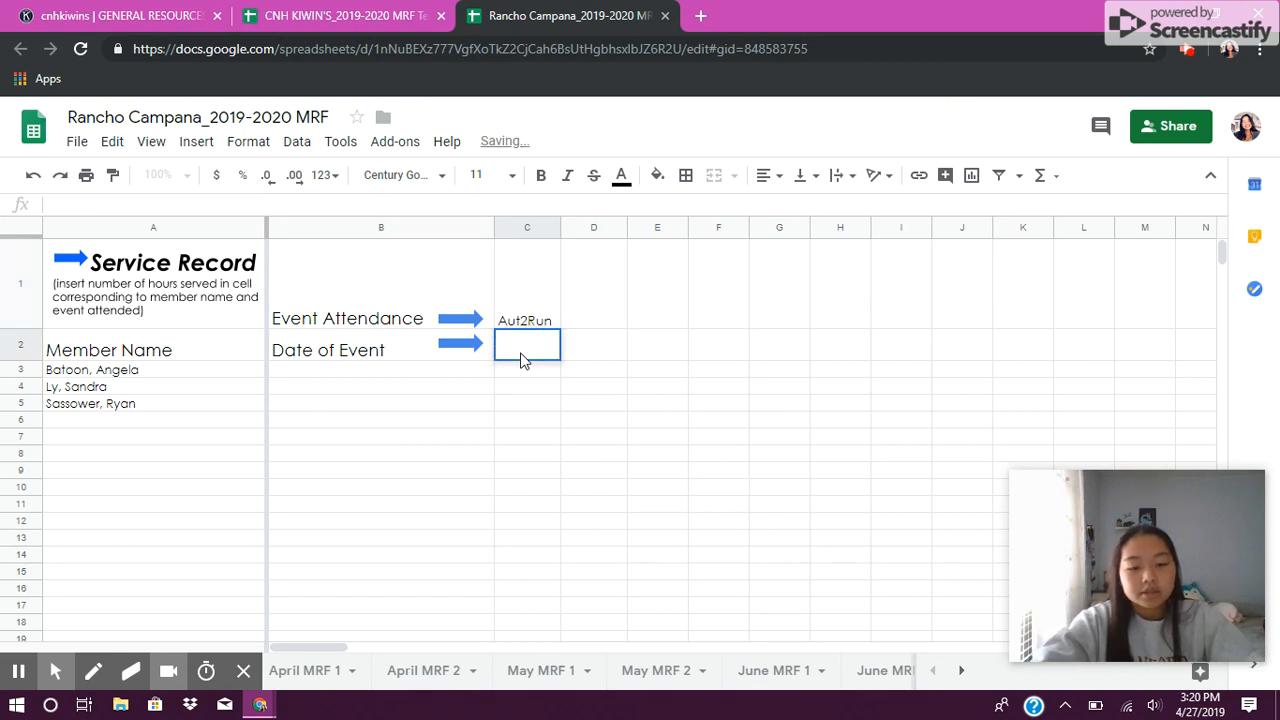
pyautogui.write('4/28/19')
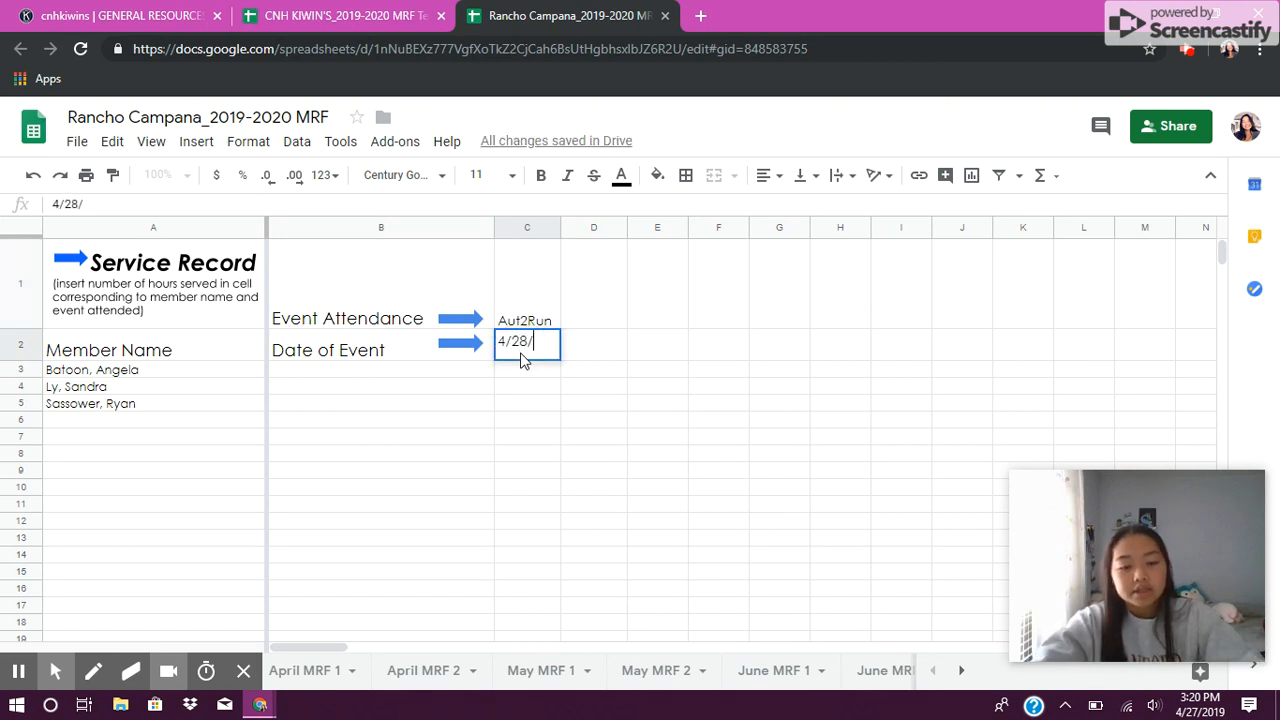
# Step: Enter service hours 2, 1 and 3 for the three members under the Aut2Run event
pyautogui.click(533, 375)
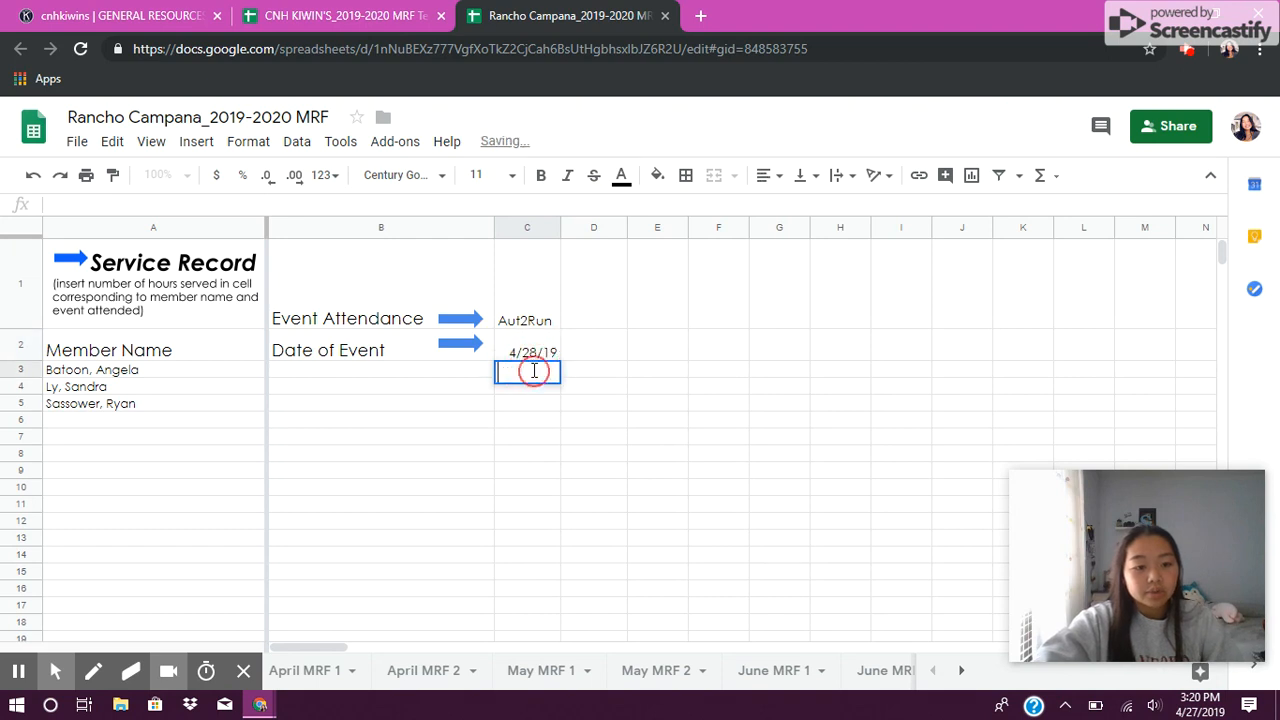
pyautogui.write('2')
pyautogui.click(535, 403)
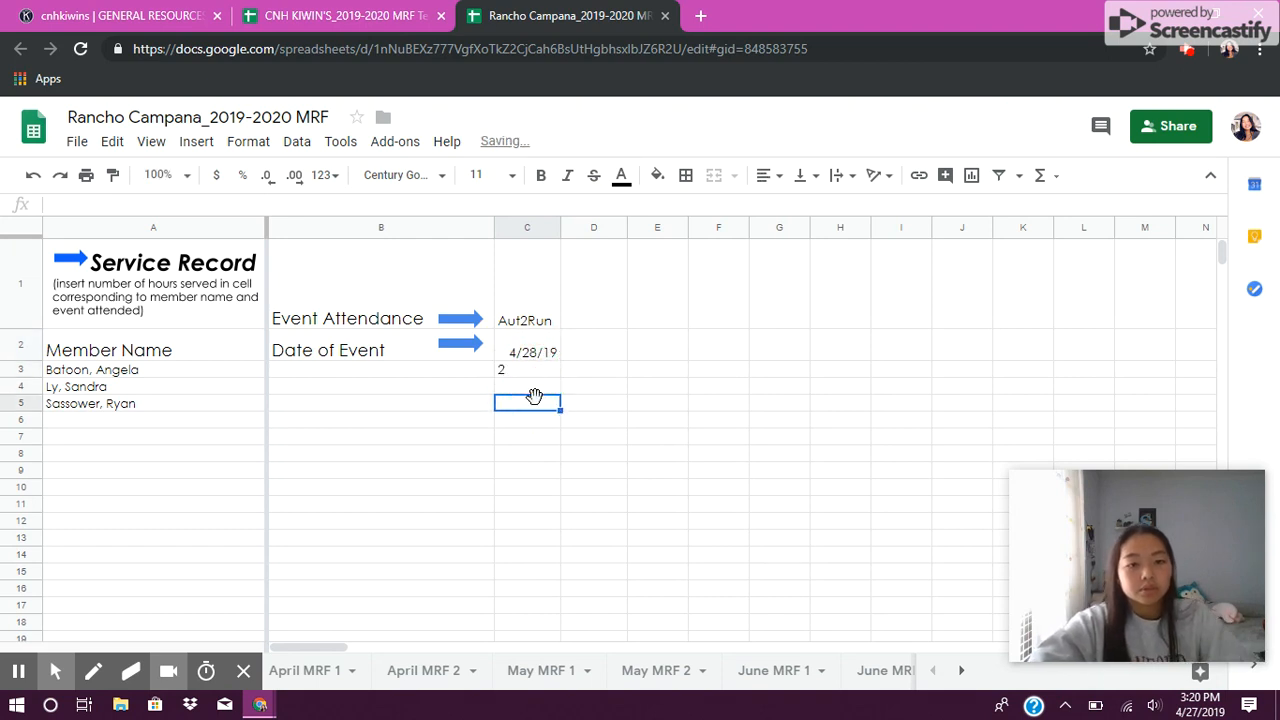
pyautogui.write('3')
pyautogui.click(533, 388)
pyautogui.doubleClick(533, 388)
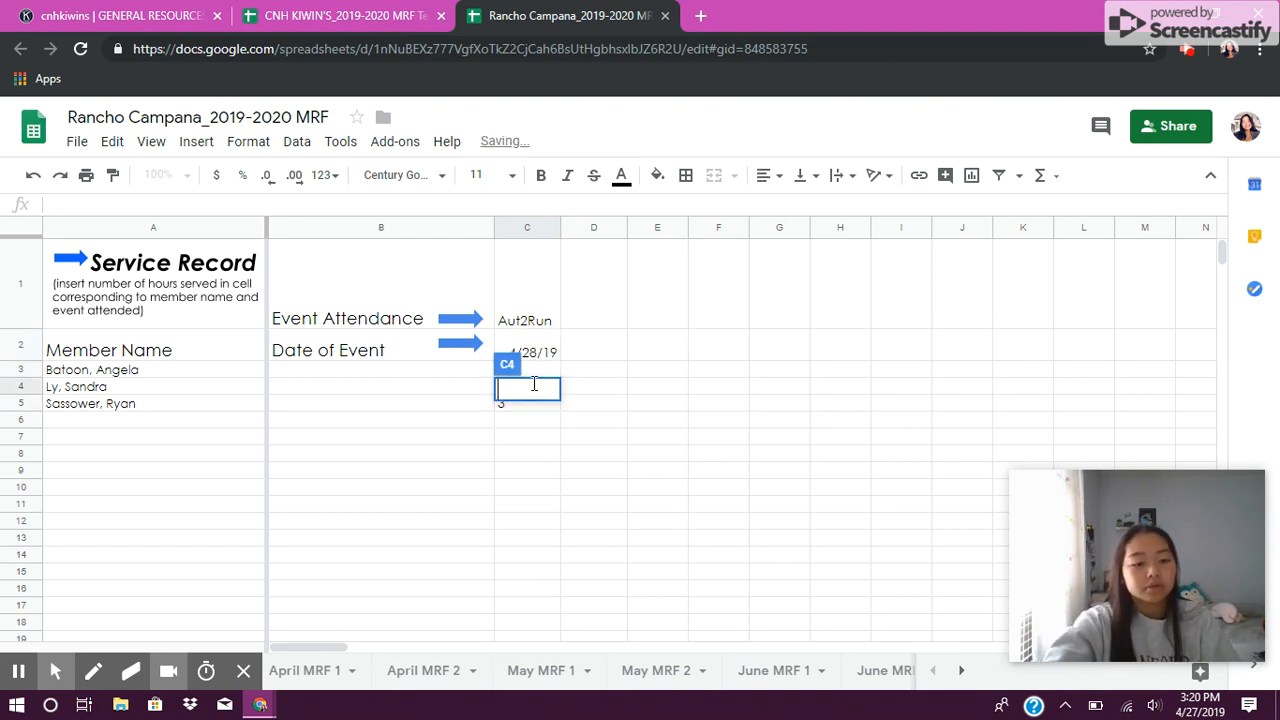
pyautogui.write('1')
pyautogui.click(575, 390)
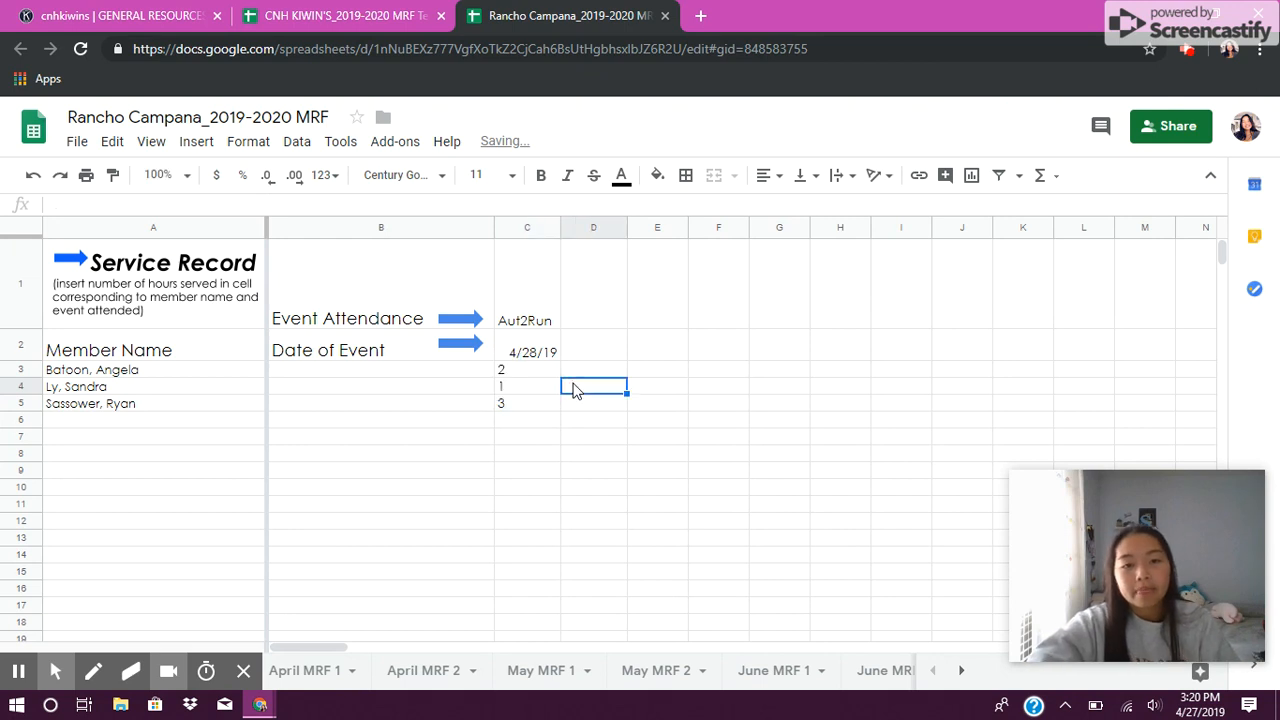
# Step: Add a second event, Beach Clean-up, dated 5/6/19 in the next column
pyautogui.doubleClick(590, 325)
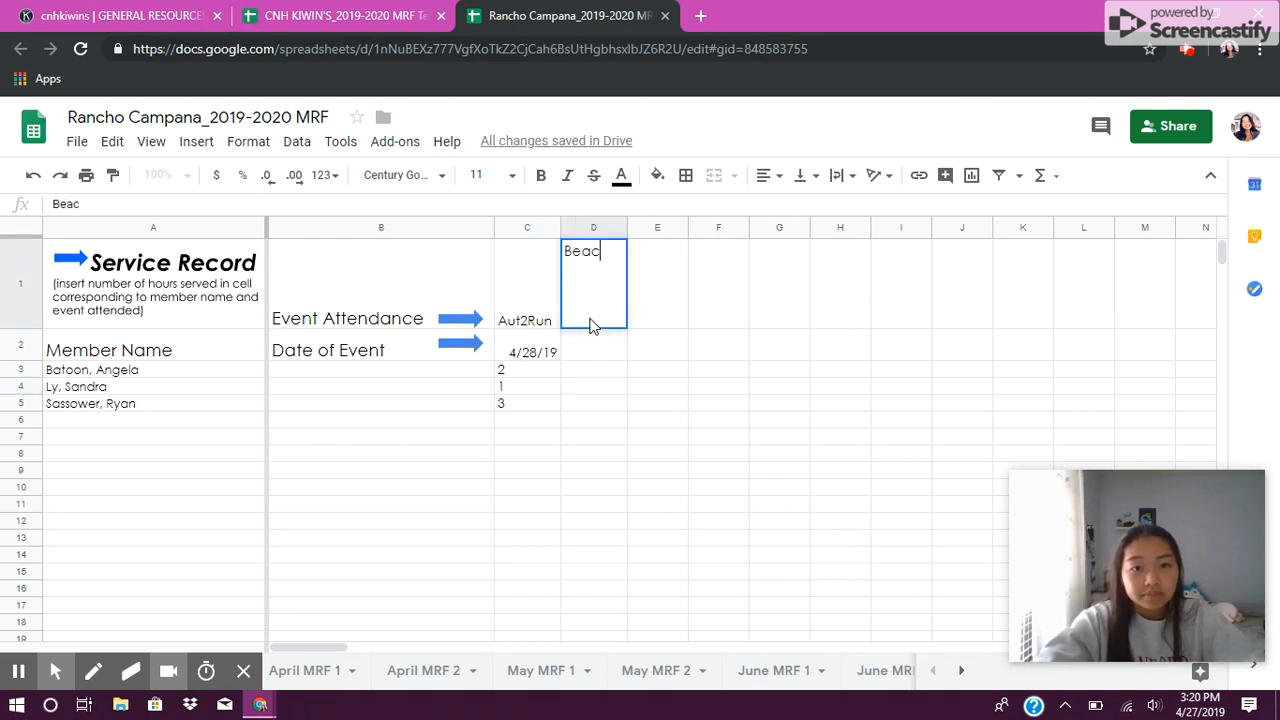
pyautogui.write('Beach Cl')
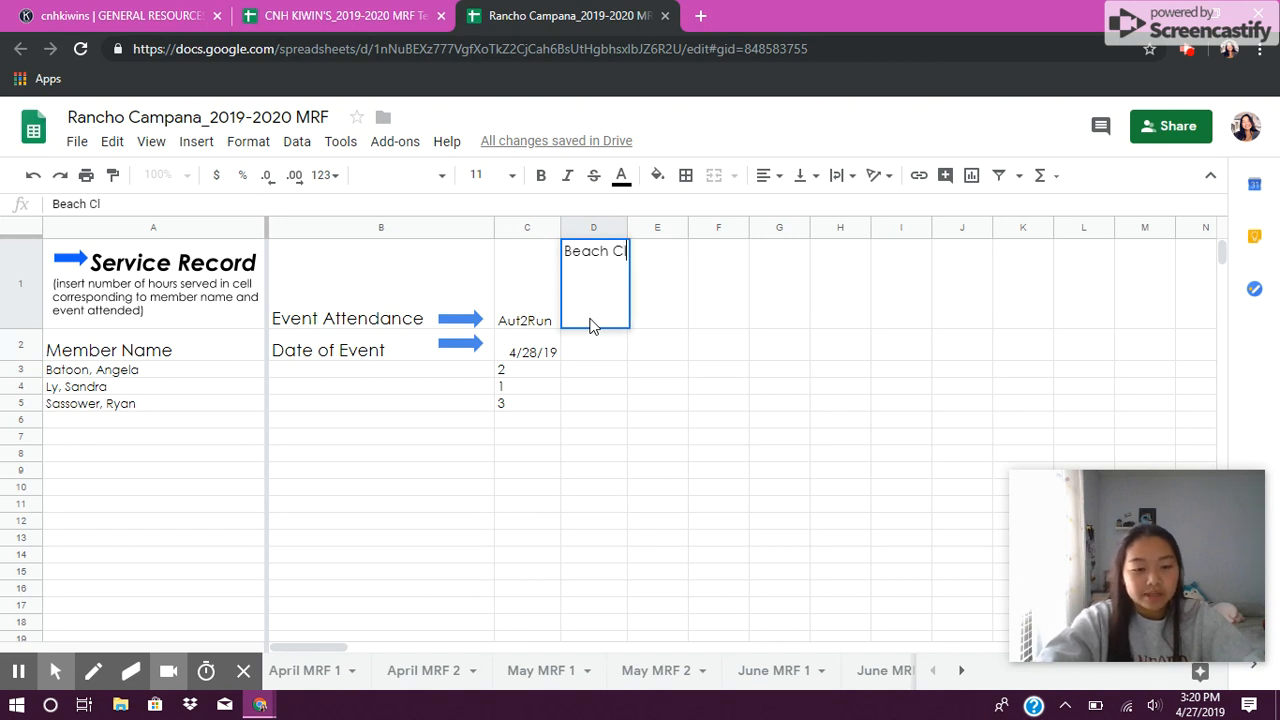
pyautogui.write('ean-u')
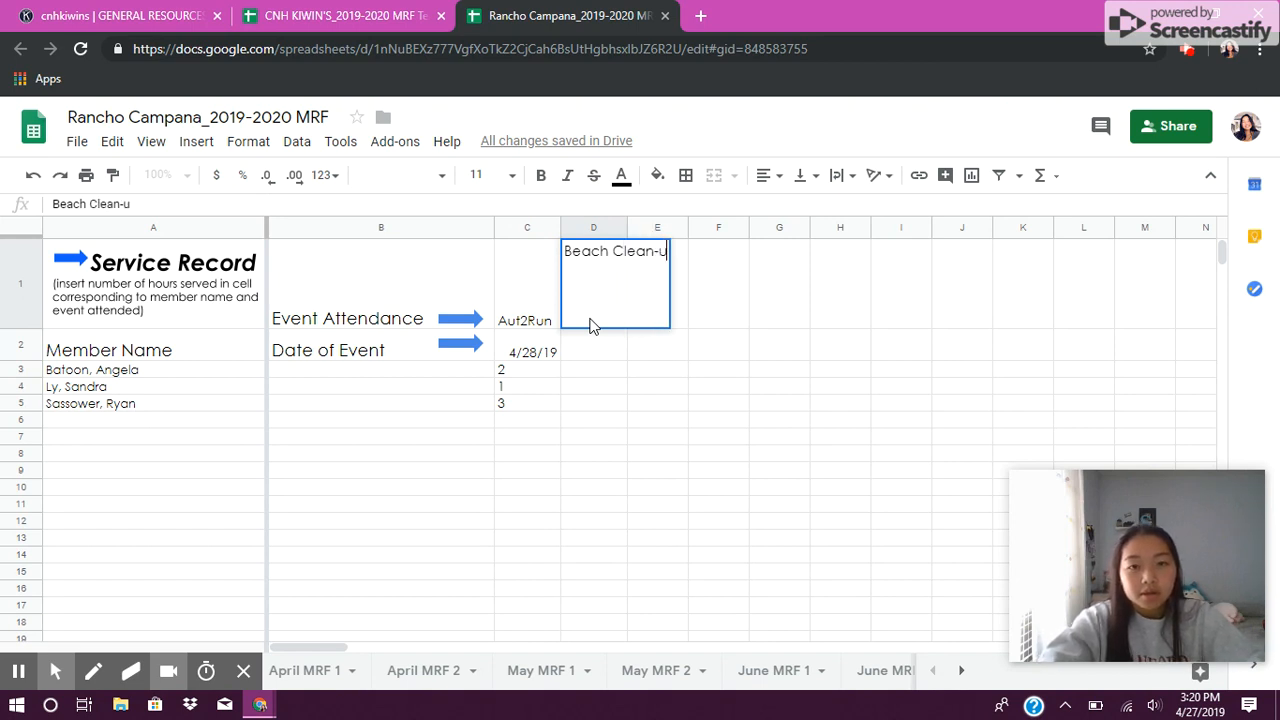
pyautogui.write('[')
pyautogui.press('BackSpace')
pyautogui.write('p')
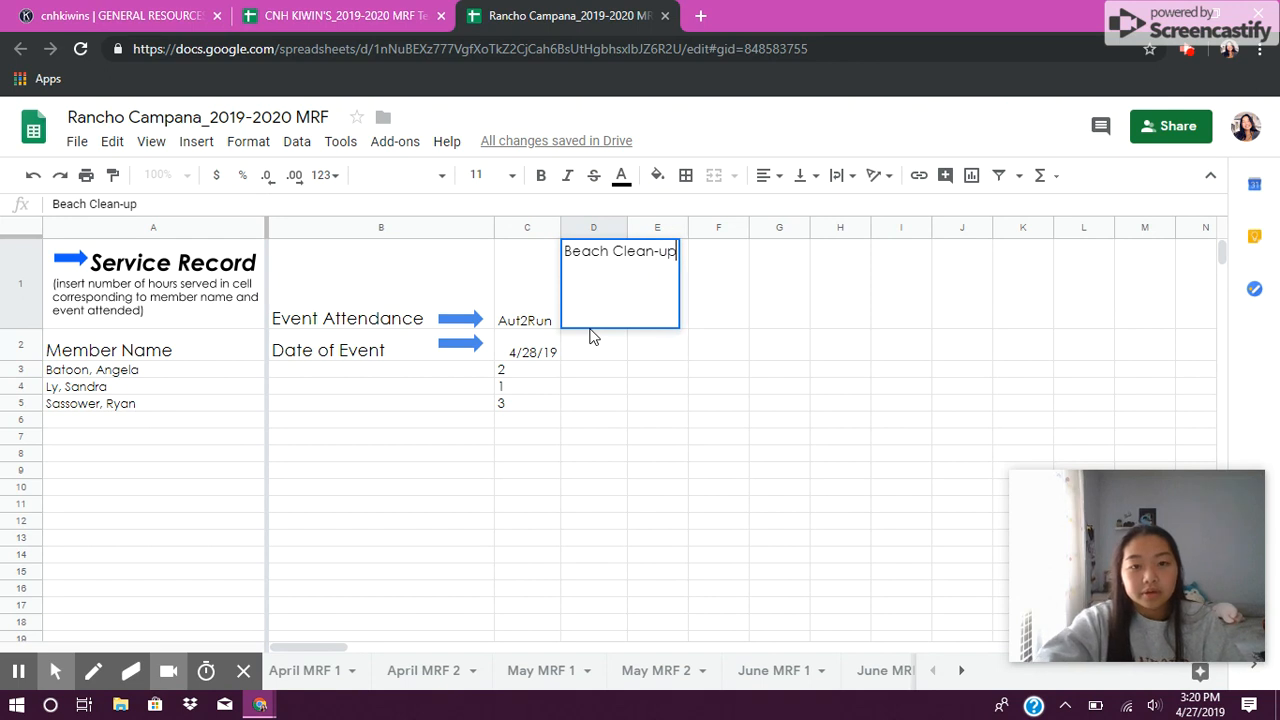
pyautogui.click(597, 362)
pyautogui.write('5')
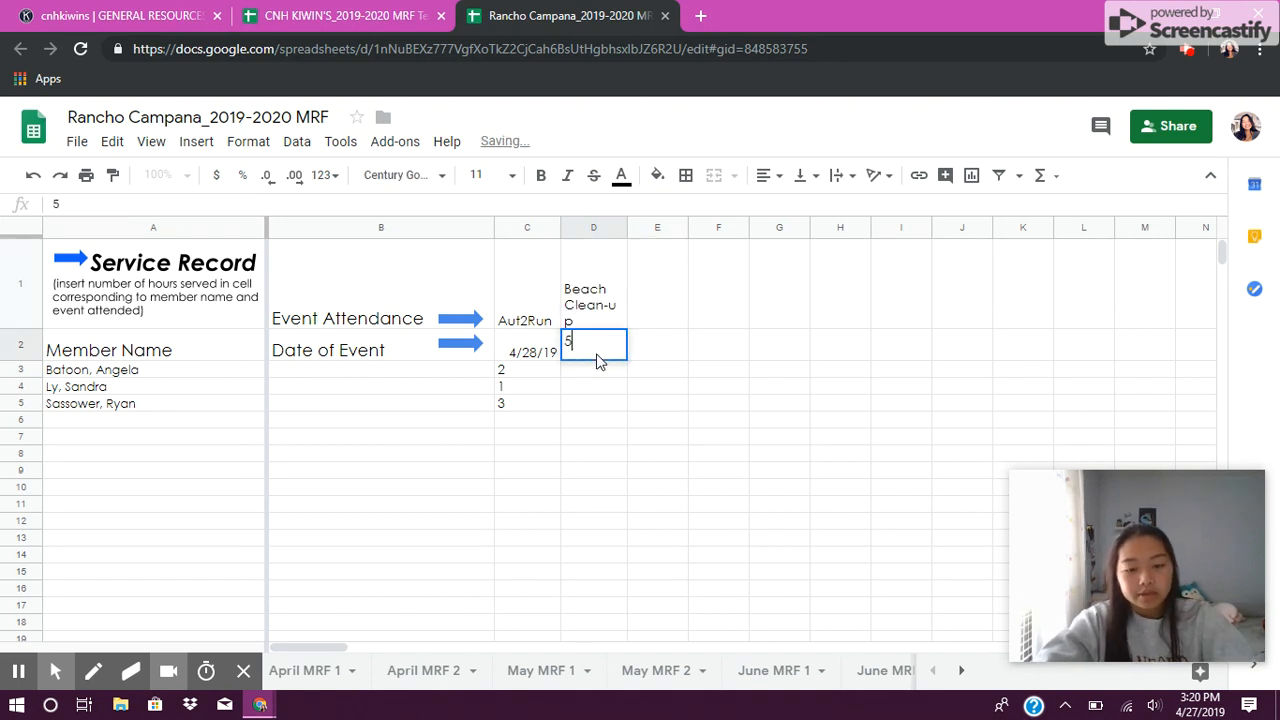
pyautogui.write('/6/19')
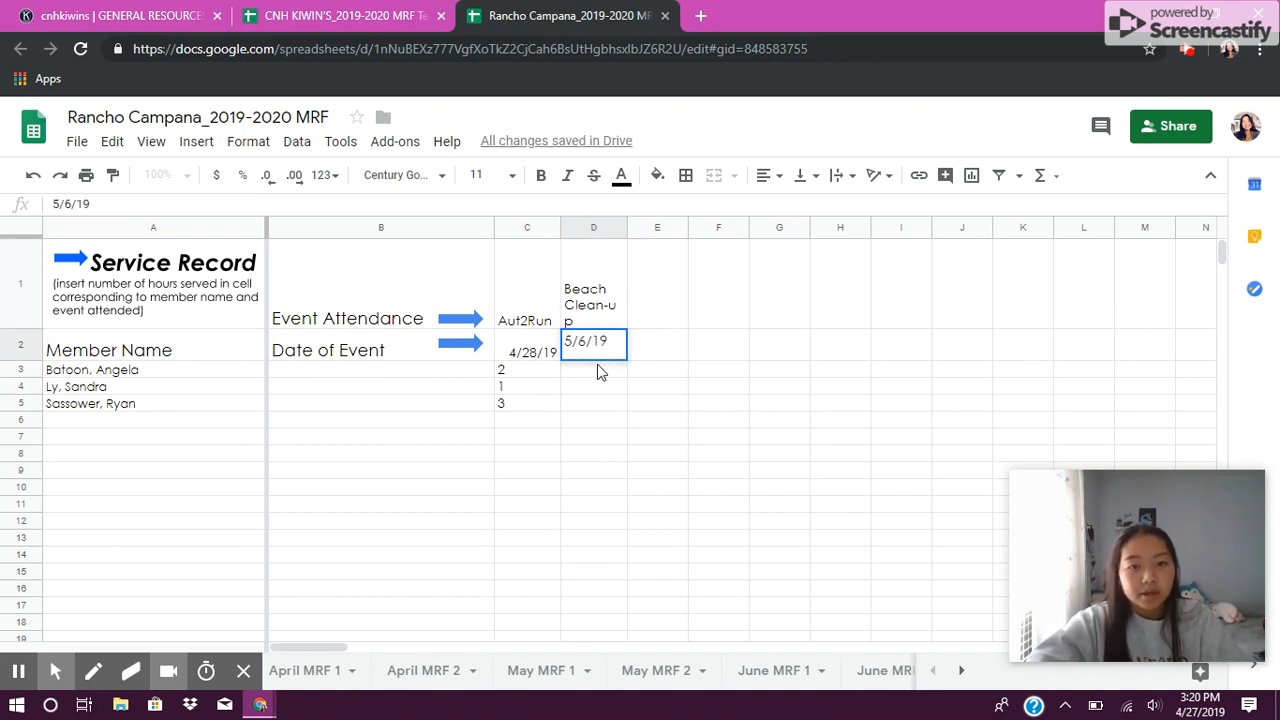
# Step: Enter 5 service hours for the first member under Beach Clean-up and review the Total Hours column
pyautogui.click(597, 366)
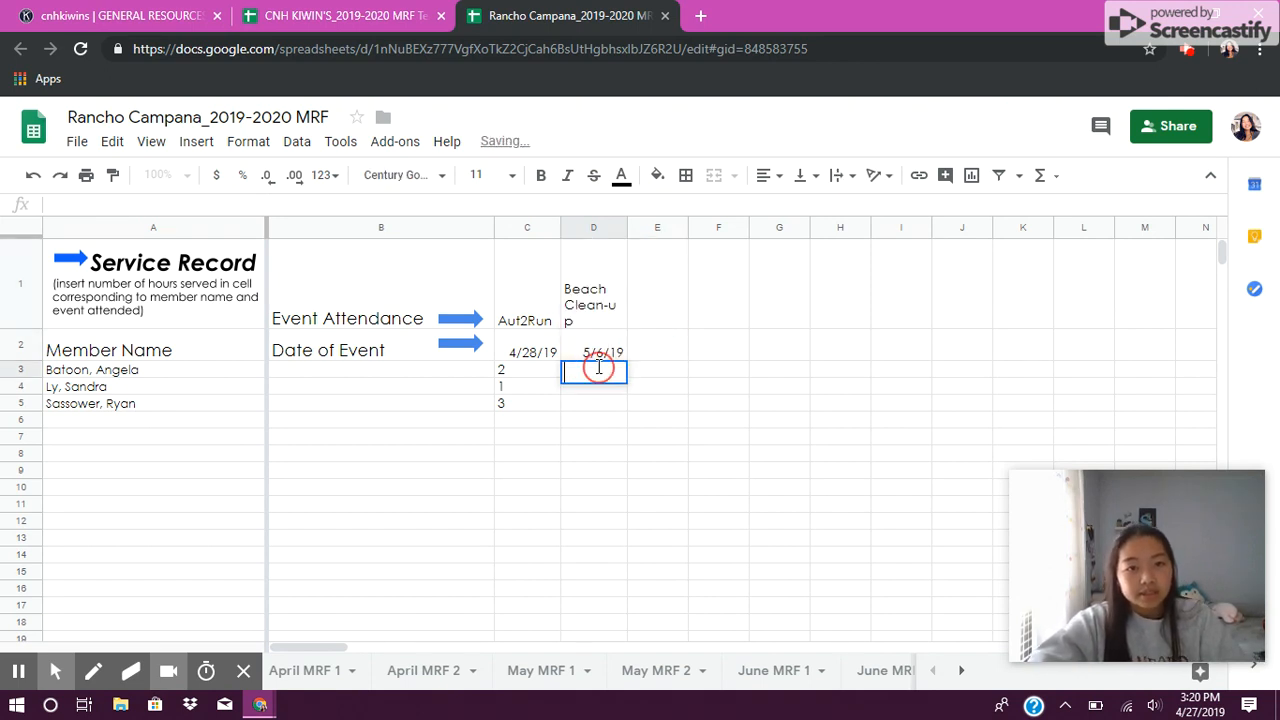
pyautogui.click(603, 432)
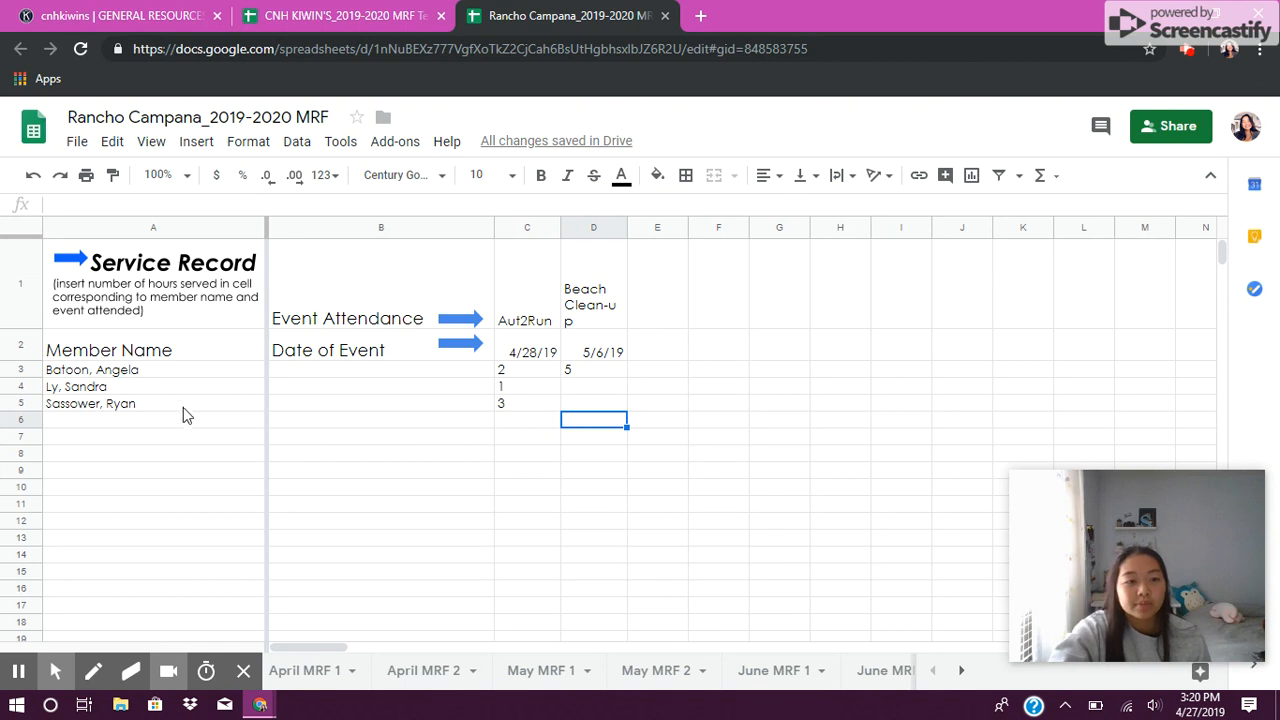
pyautogui.click(179, 372)
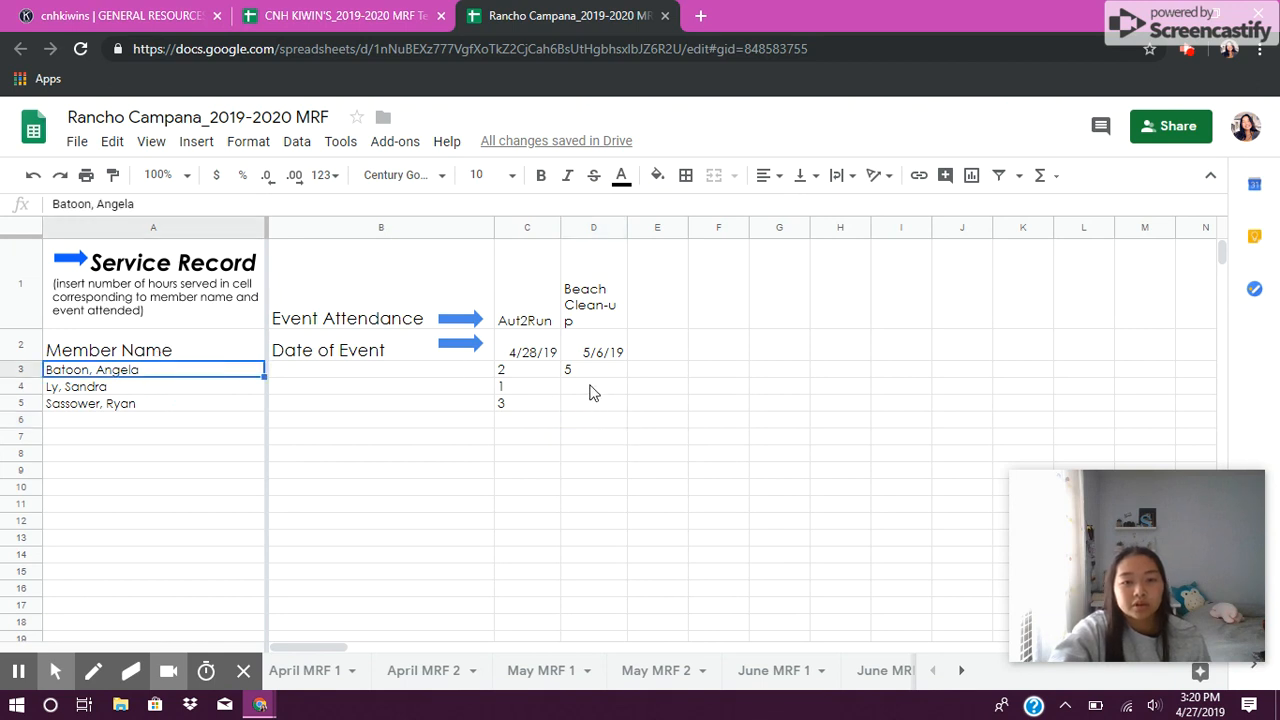
pyautogui.click(313, 645)
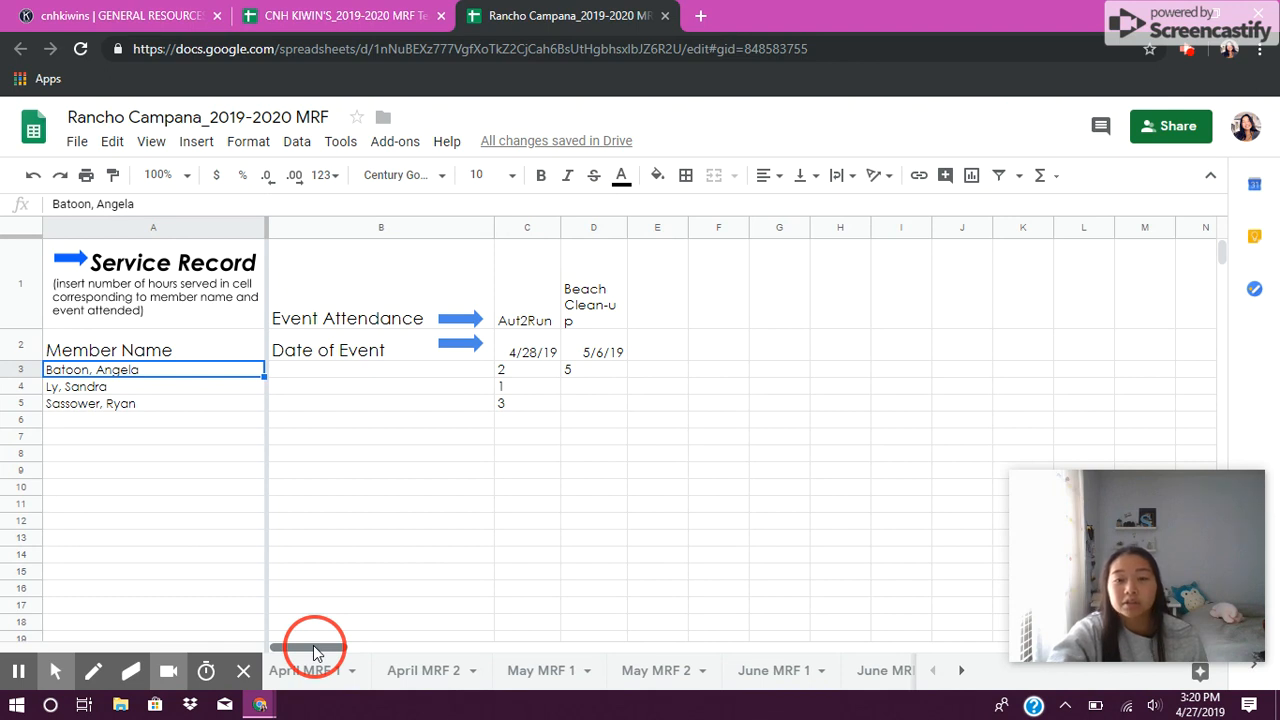
pyautogui.moveTo(313, 645); pyautogui.dragTo(1175, 638)
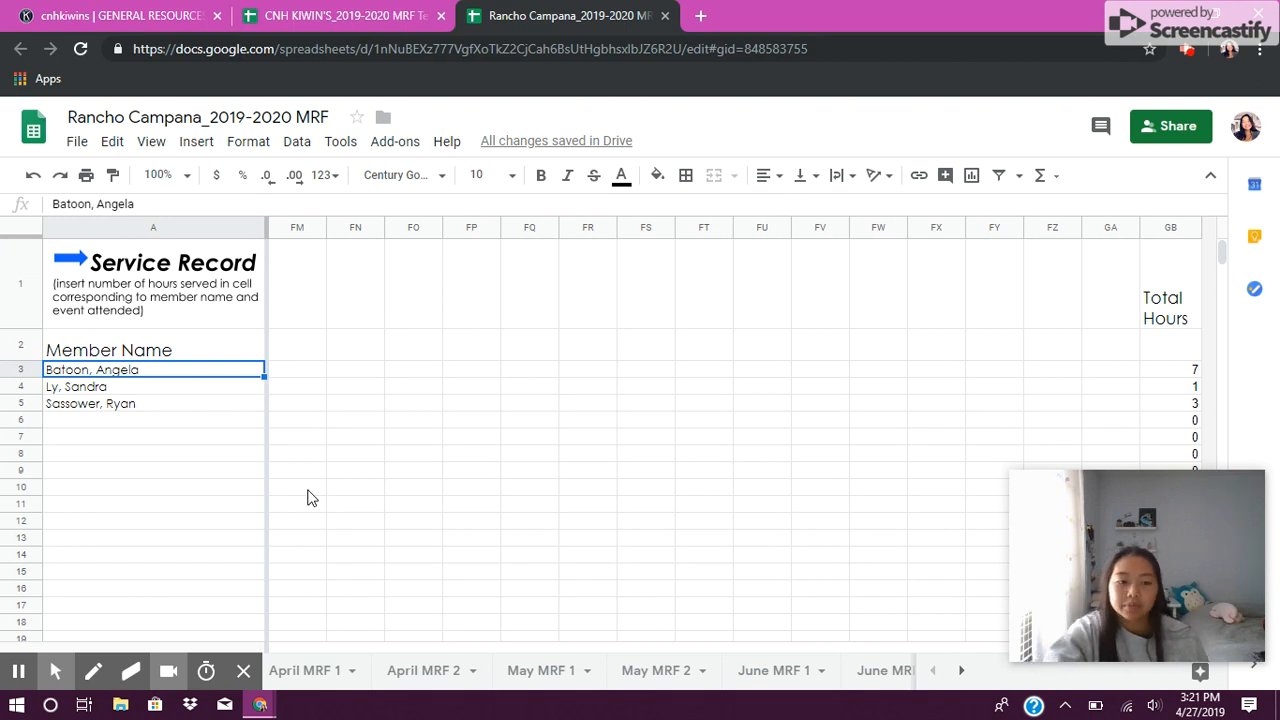
# Step: Open the April MRF 1 sheet and set the Month field to April
pyautogui.click(310, 672)
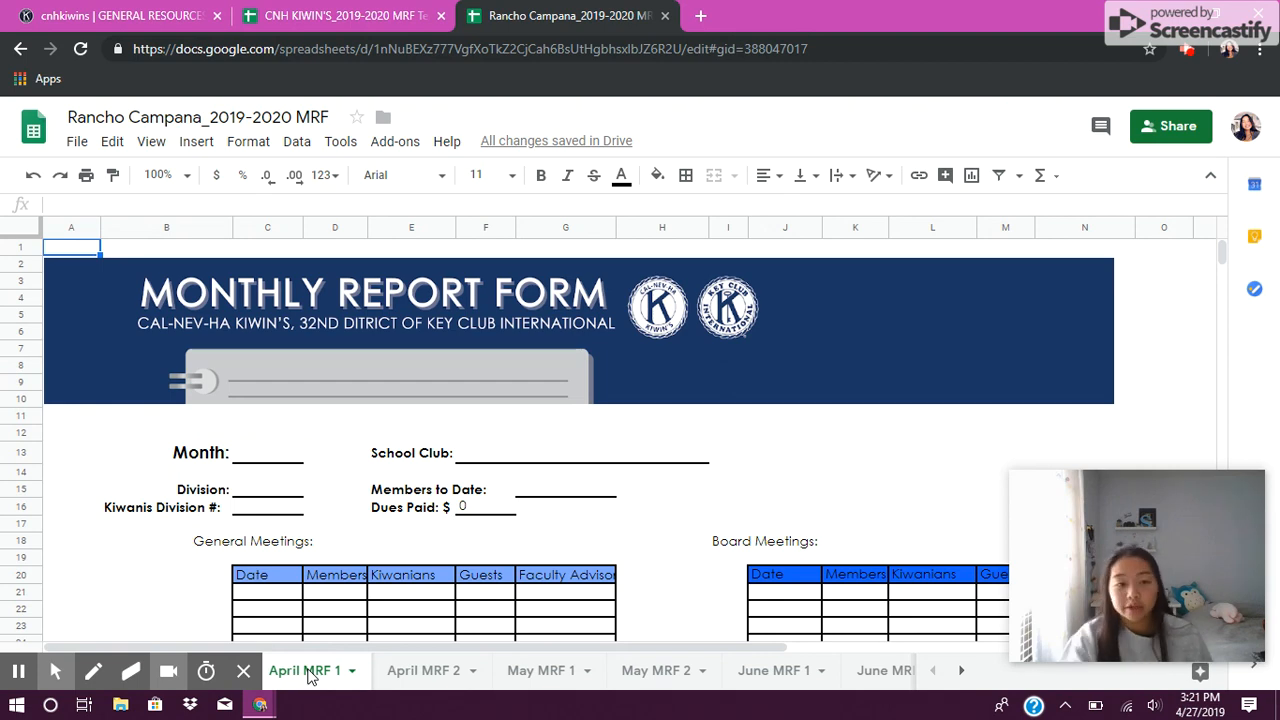
pyautogui.click(22, 633)
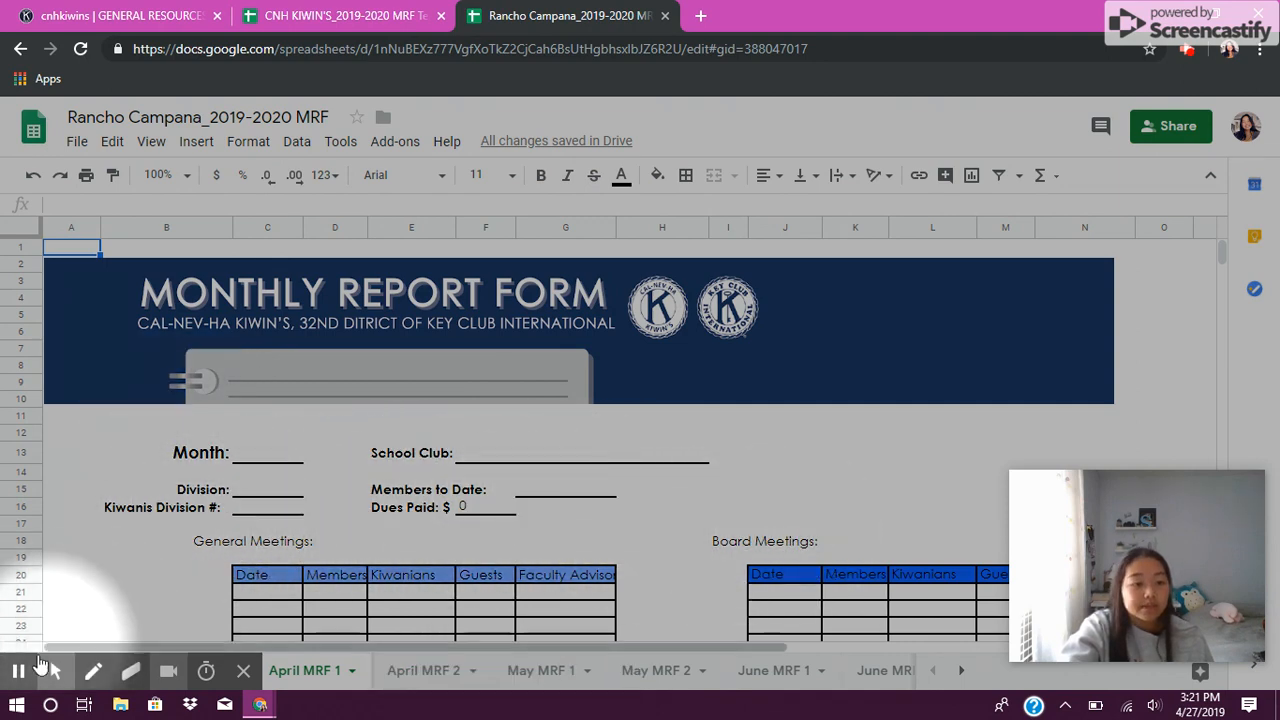
pyautogui.click(22, 633)
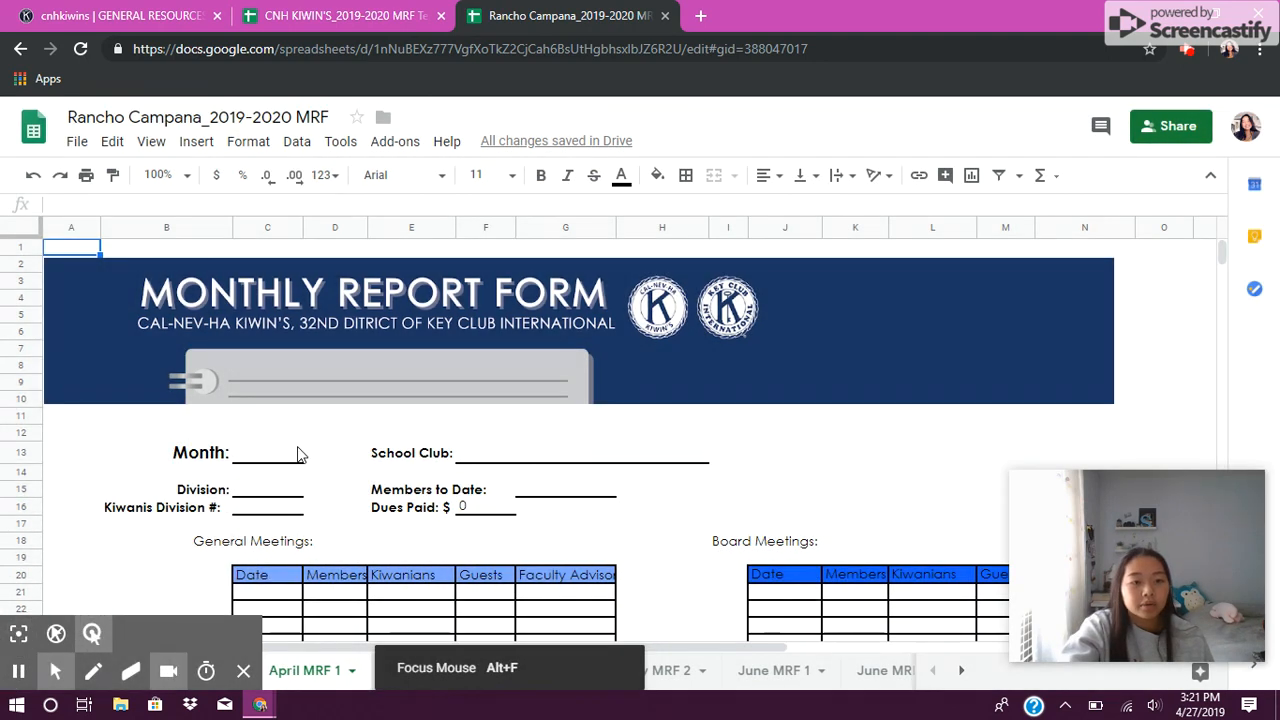
pyautogui.click(266, 457)
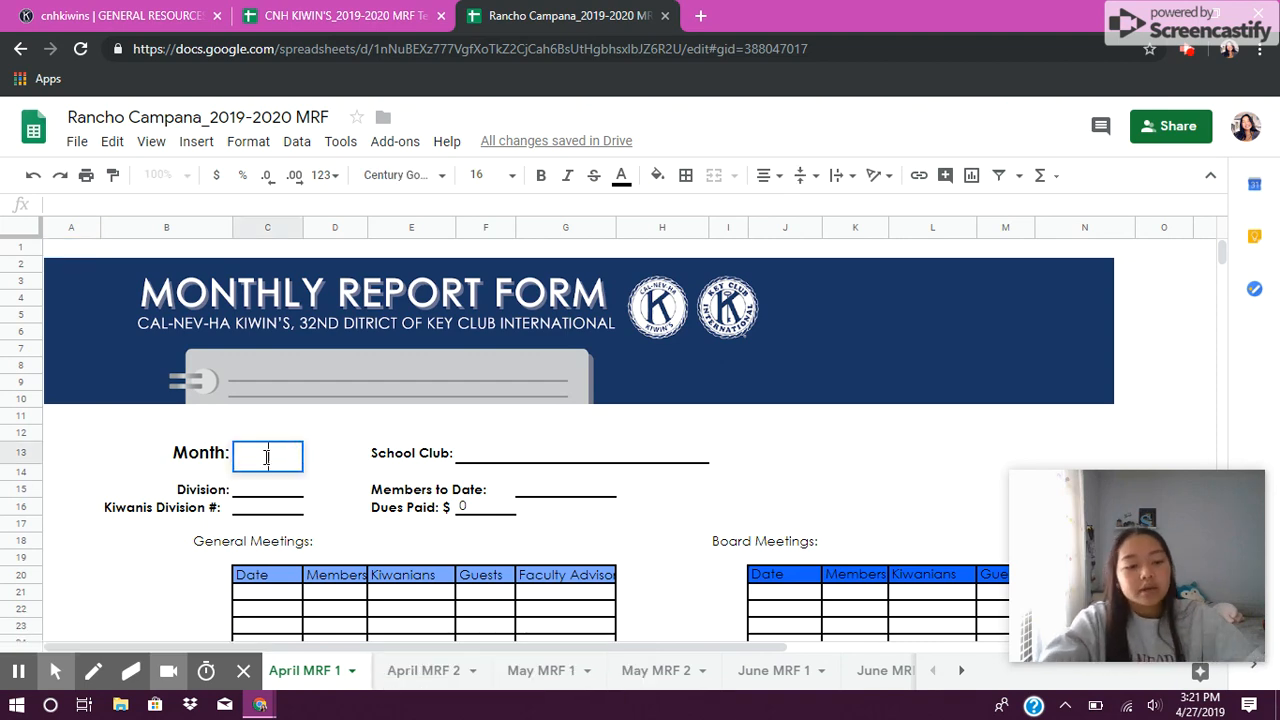
pyautogui.write('A[ri;')
pyautogui.press('BackSpace')
pyautogui.press('BackSpace')
pyautogui.press('BackSpace')
pyautogui.press('BackSpace')
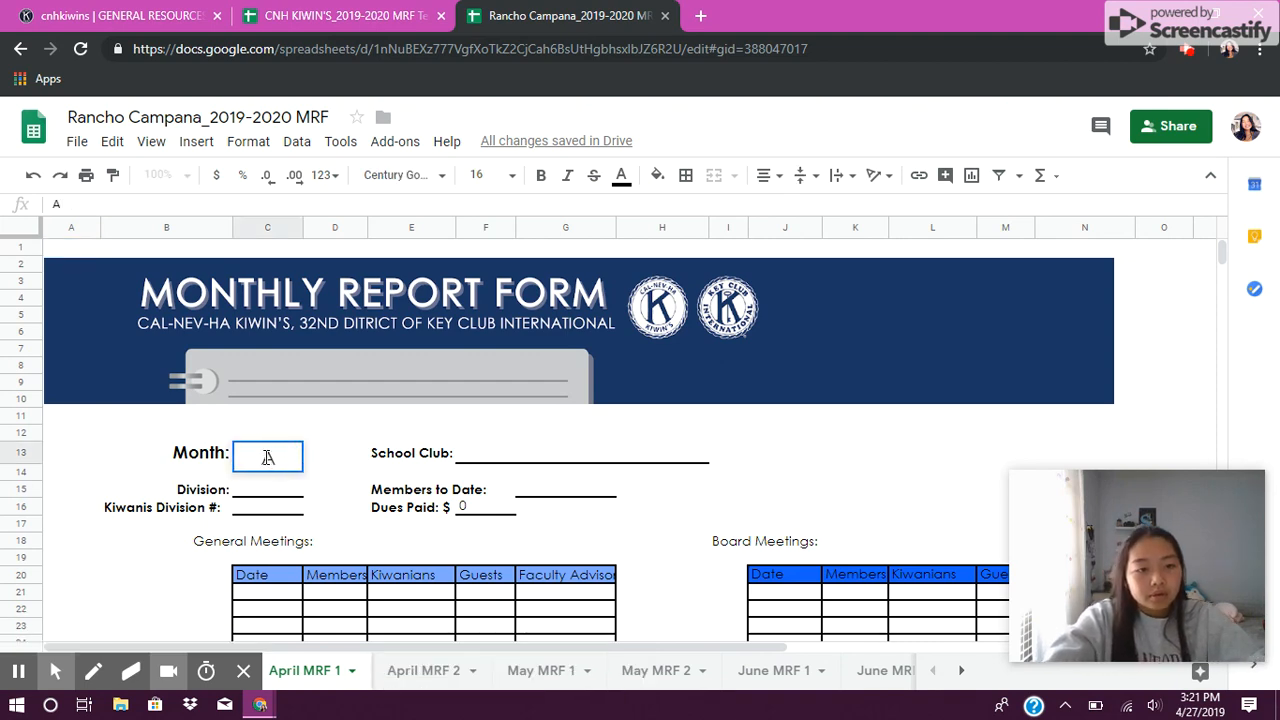
pyautogui.write('pril')
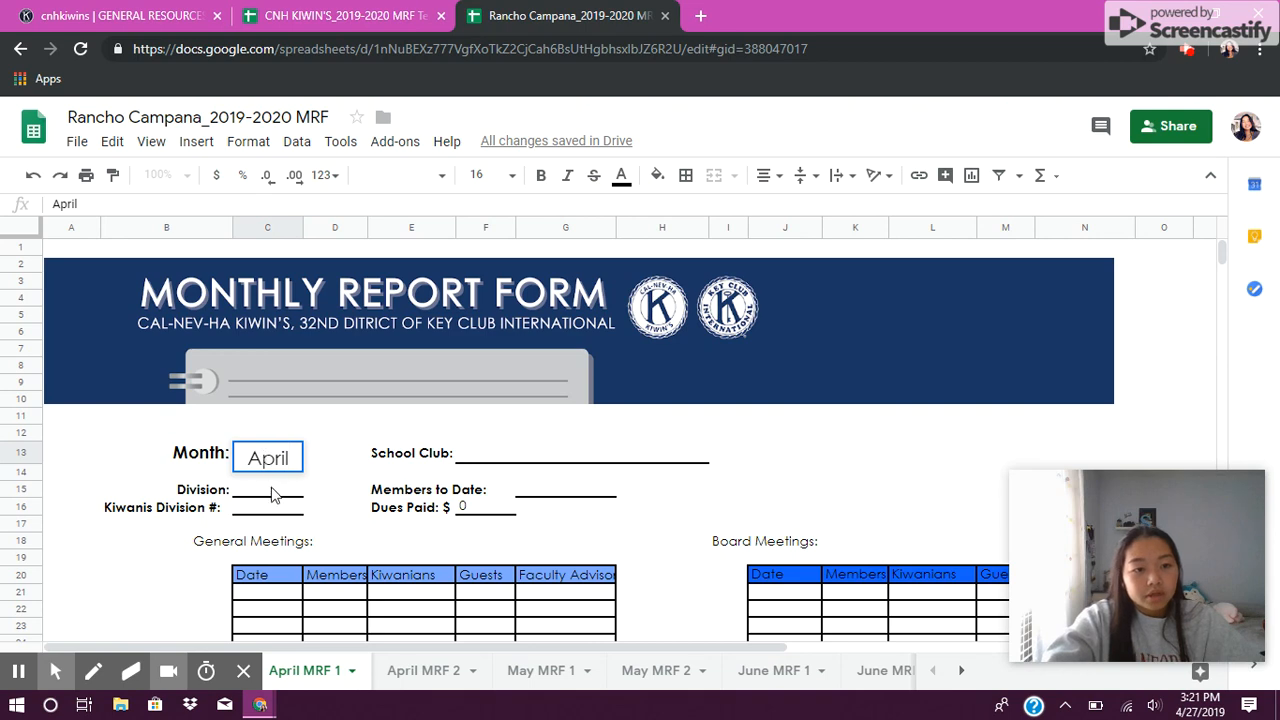
# Step: Set the Division to Turquoise and the Kiwanis Division # to 42
pyautogui.click(273, 492)
pyautogui.write('Turqupise')
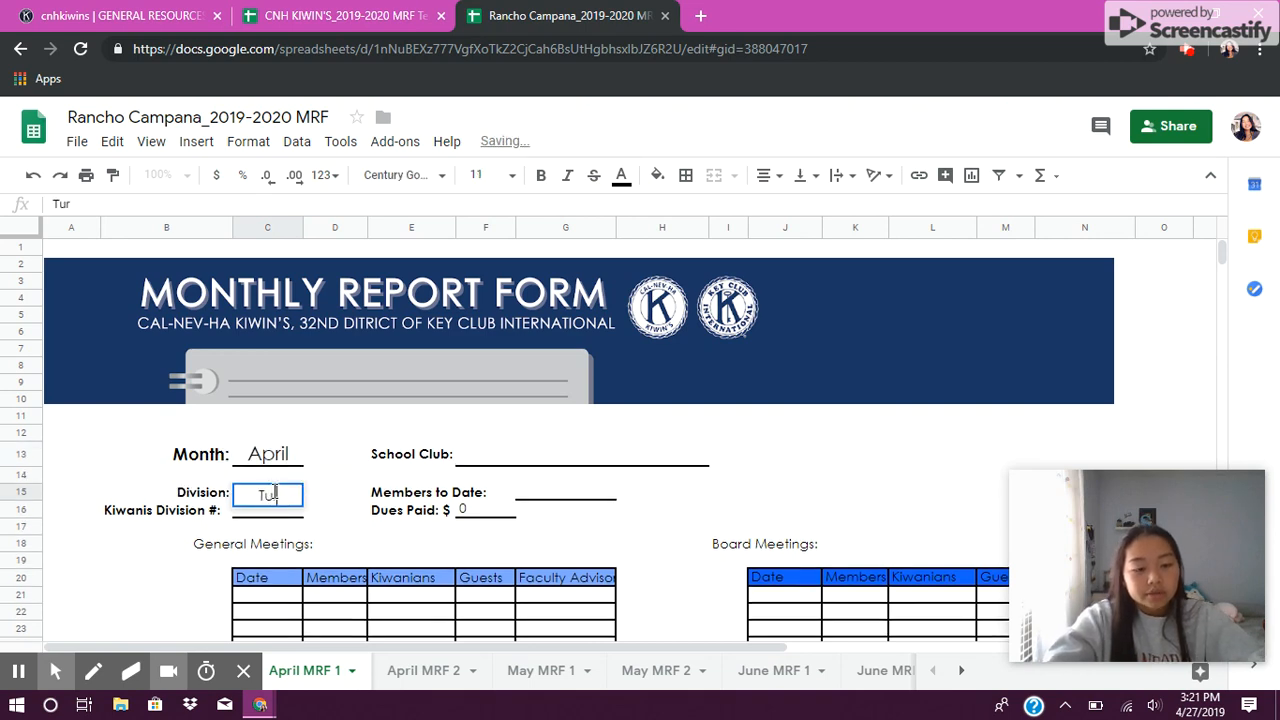
pyautogui.press('BackSpace')
pyautogui.press('BackSpace')
pyautogui.press('BackSpace')
pyautogui.press('BackSpace')
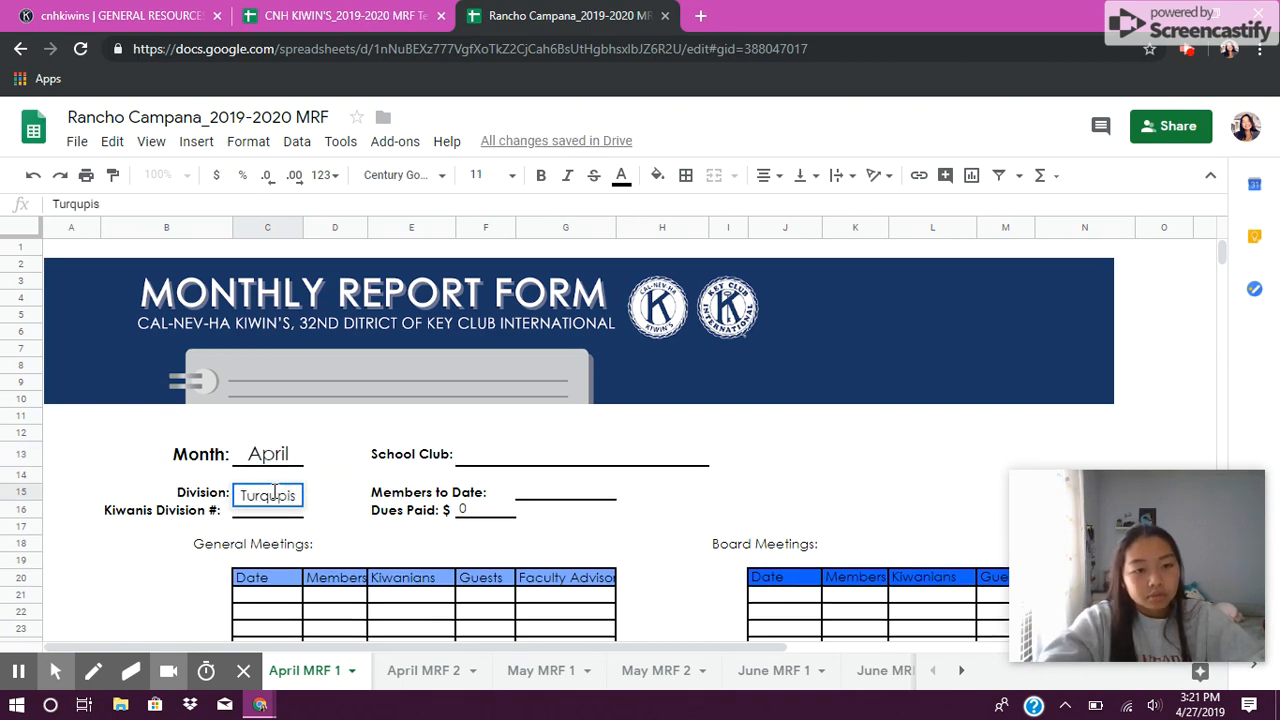
pyautogui.write('uoise')
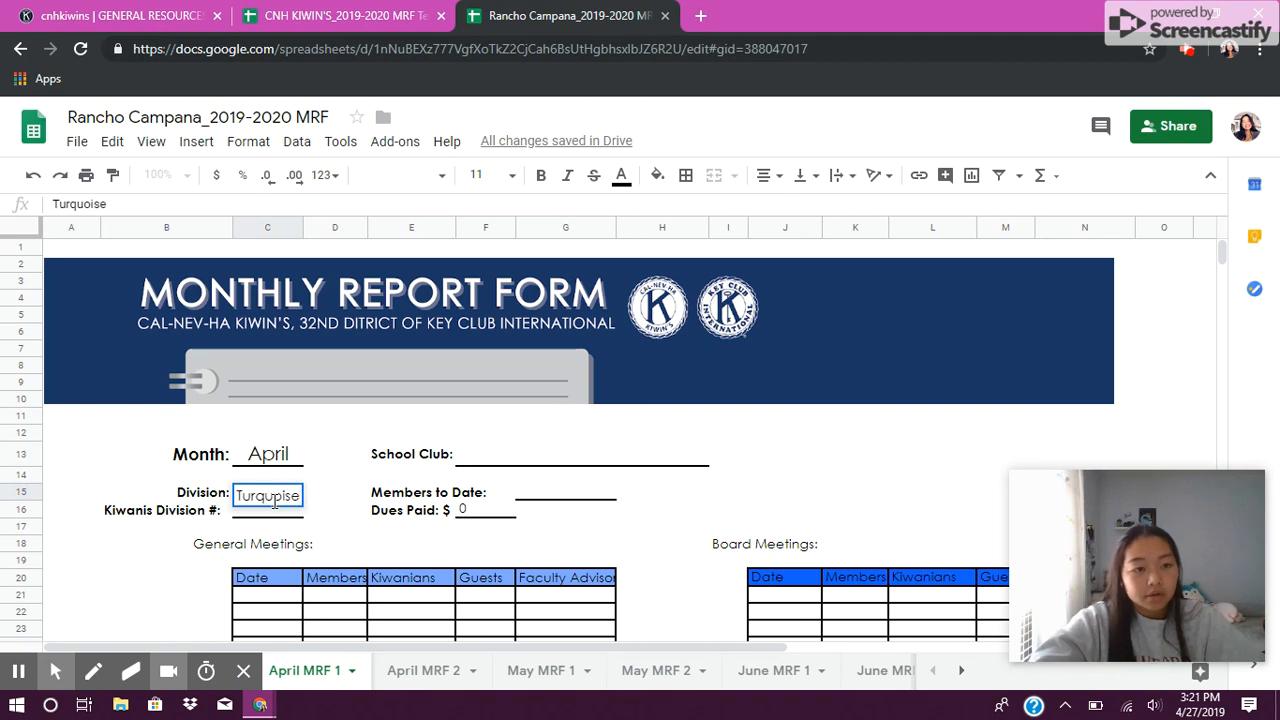
pyautogui.click(274, 512)
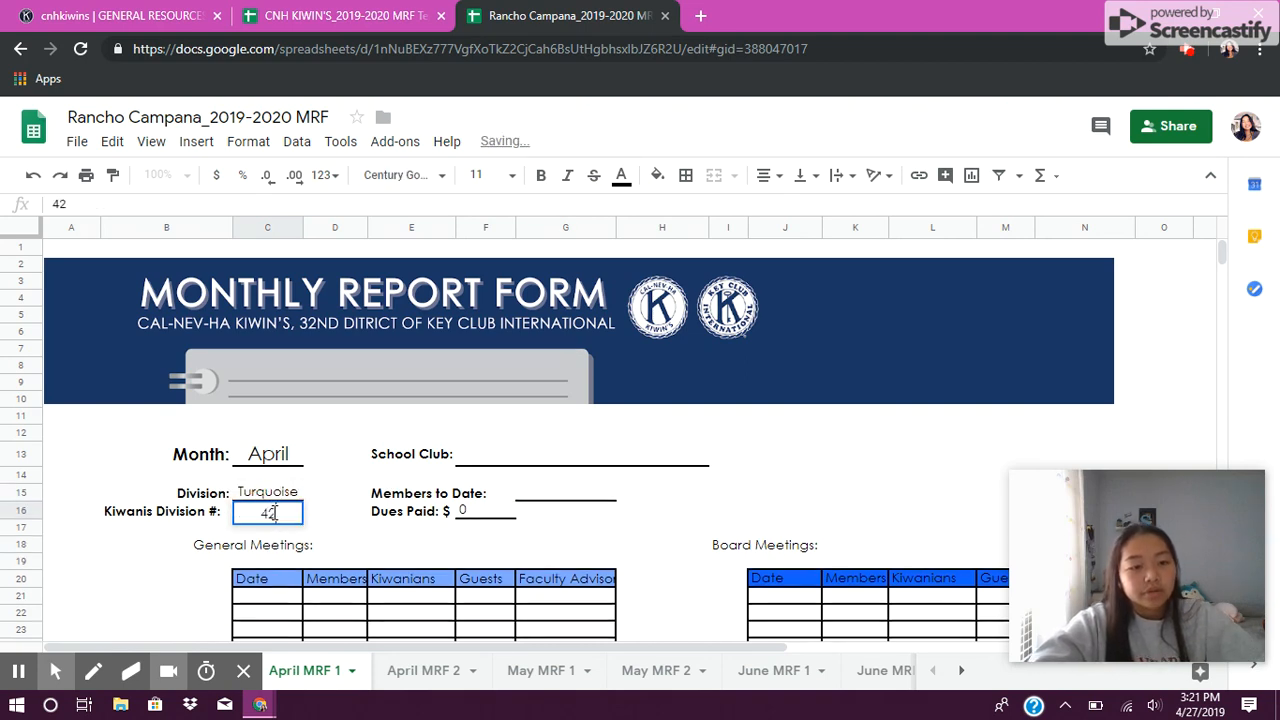
# Step: Fill in the School Club field as Rancho Campana High School
pyautogui.doubleClick(476, 455)
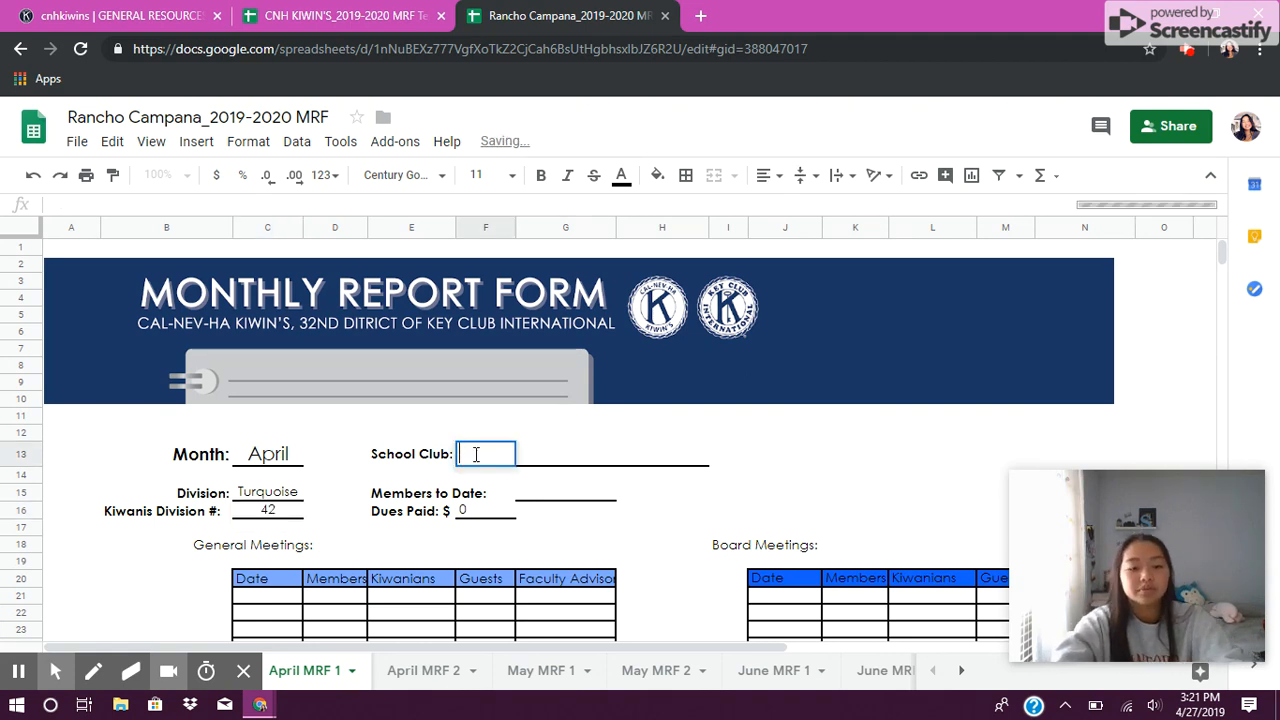
pyautogui.write('RanR')
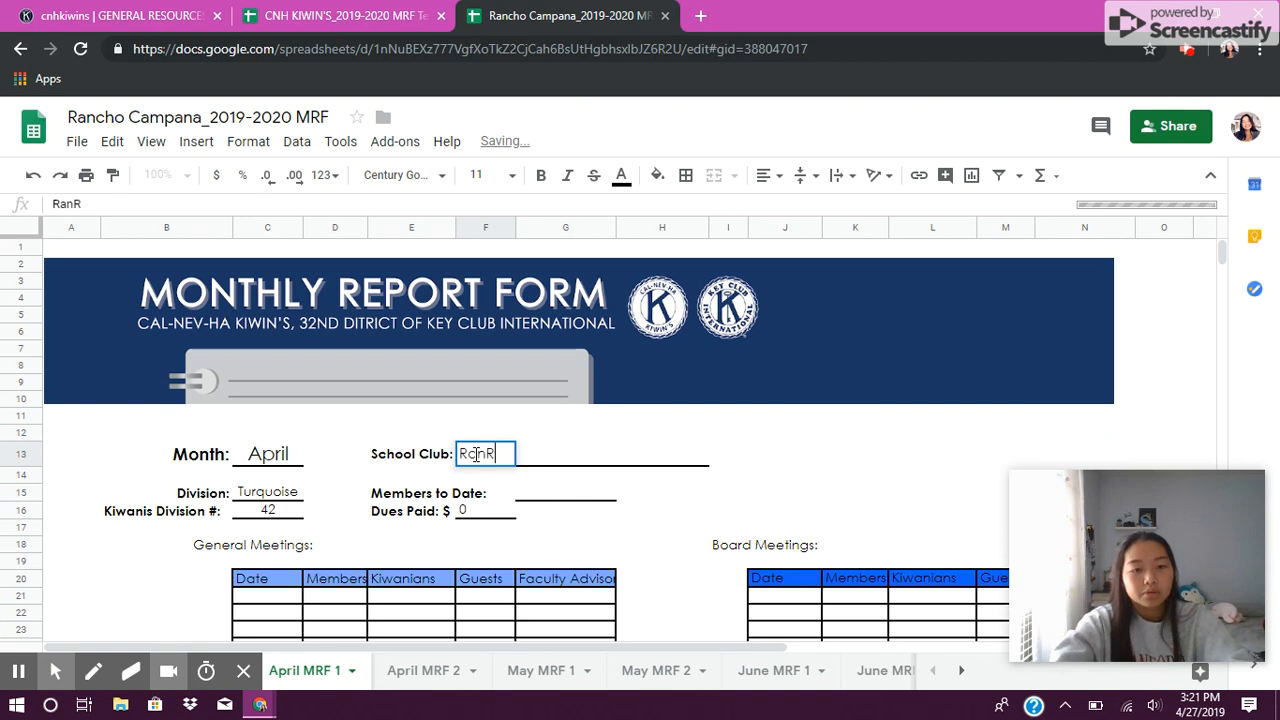
pyautogui.write('chp C')
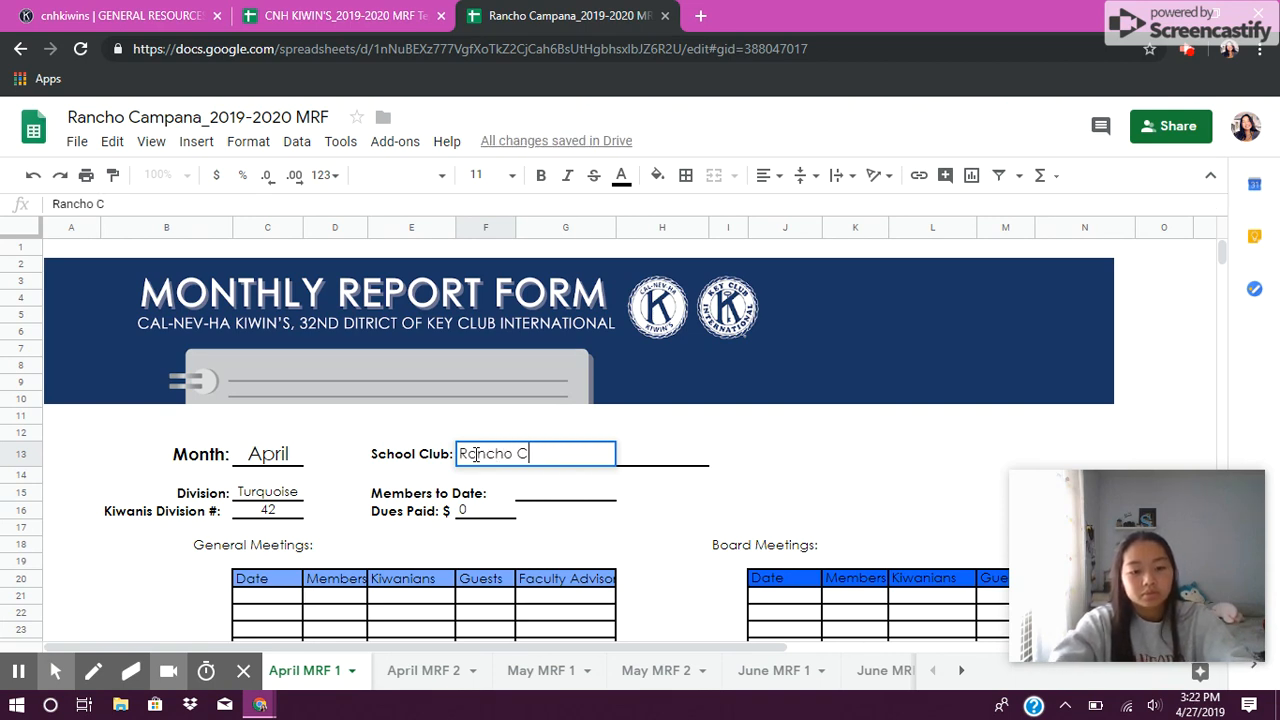
pyautogui.write('ampana High')
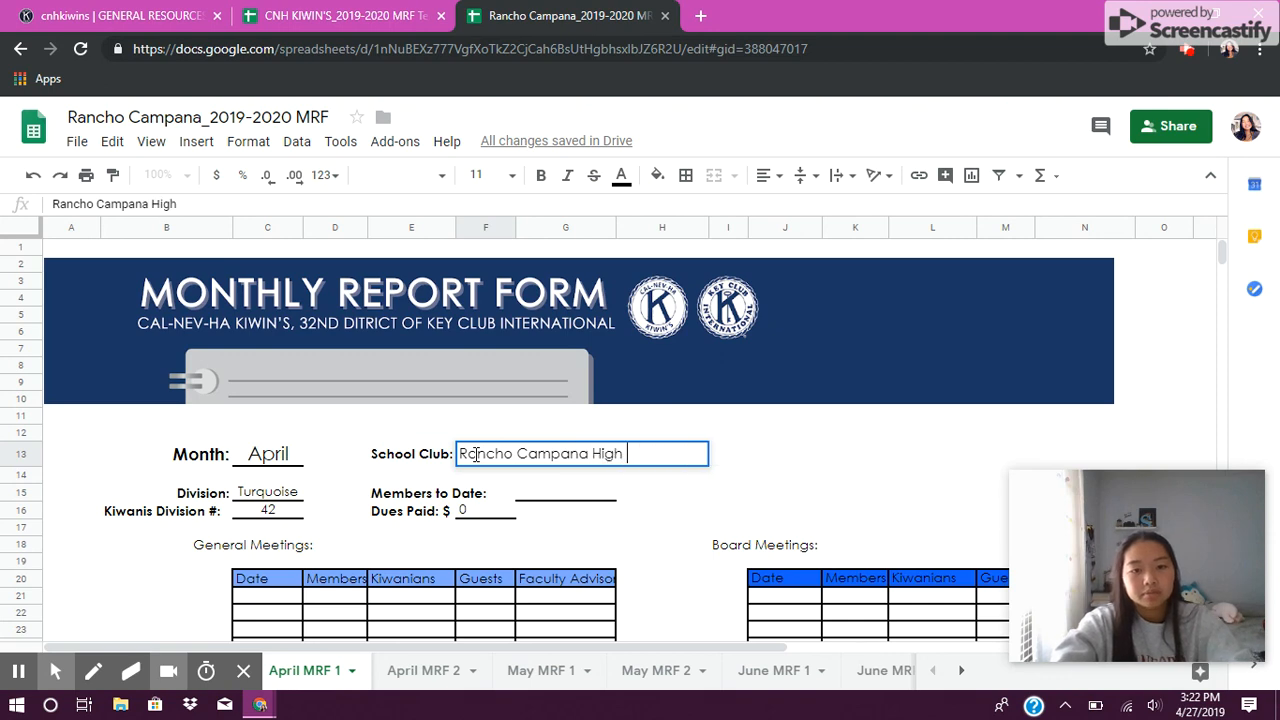
pyautogui.write(' School')
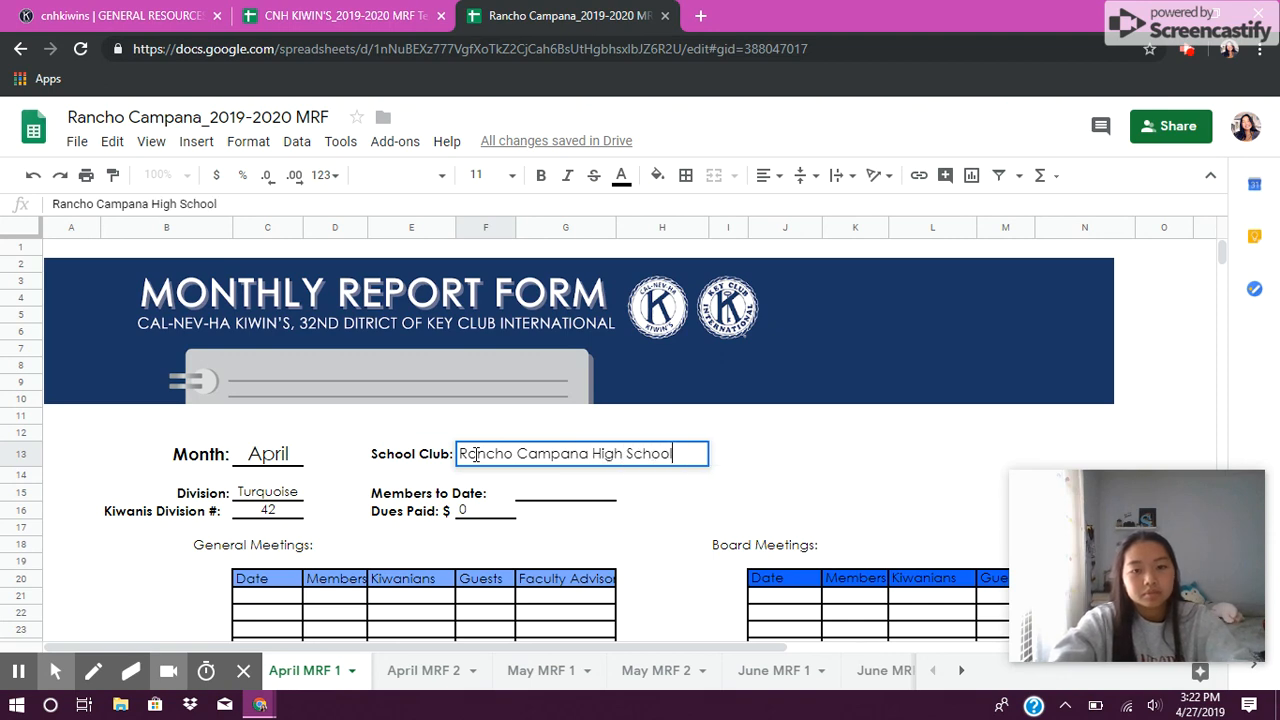
# Step: Enter 97 as Members to Date and 1455 as Dues Paid
pyautogui.click(541, 496)
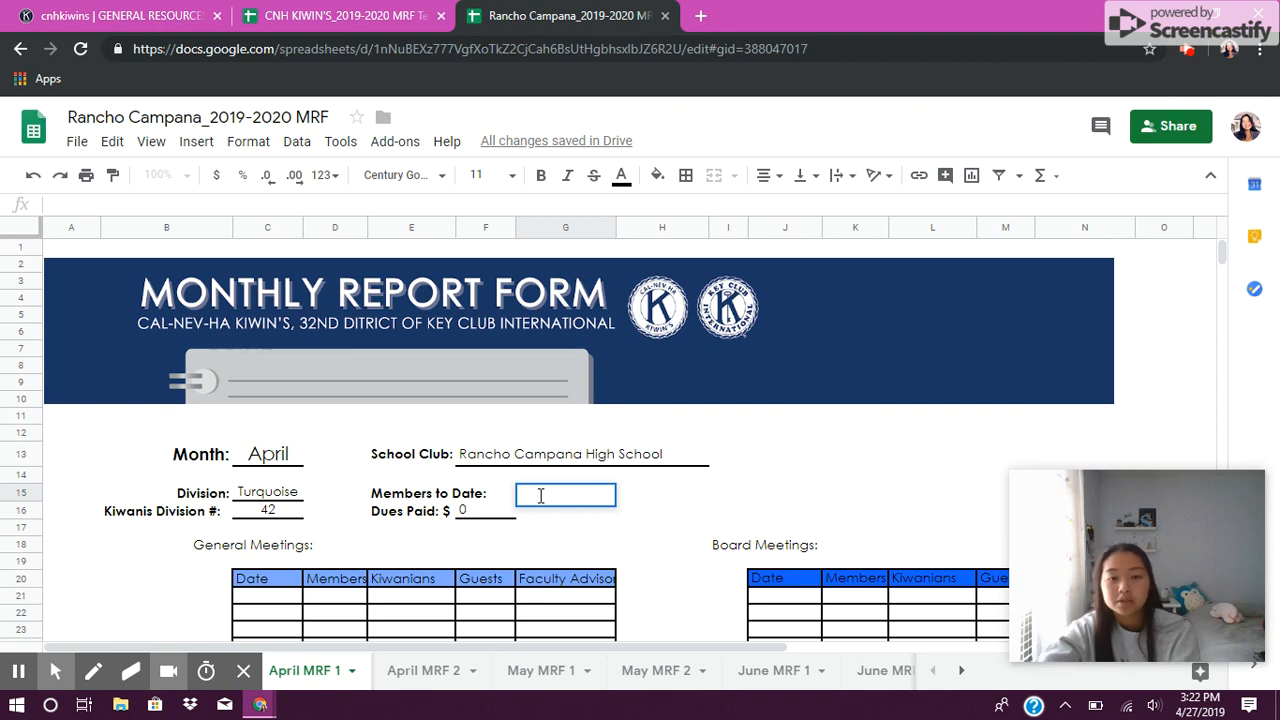
pyautogui.click(651, 560)
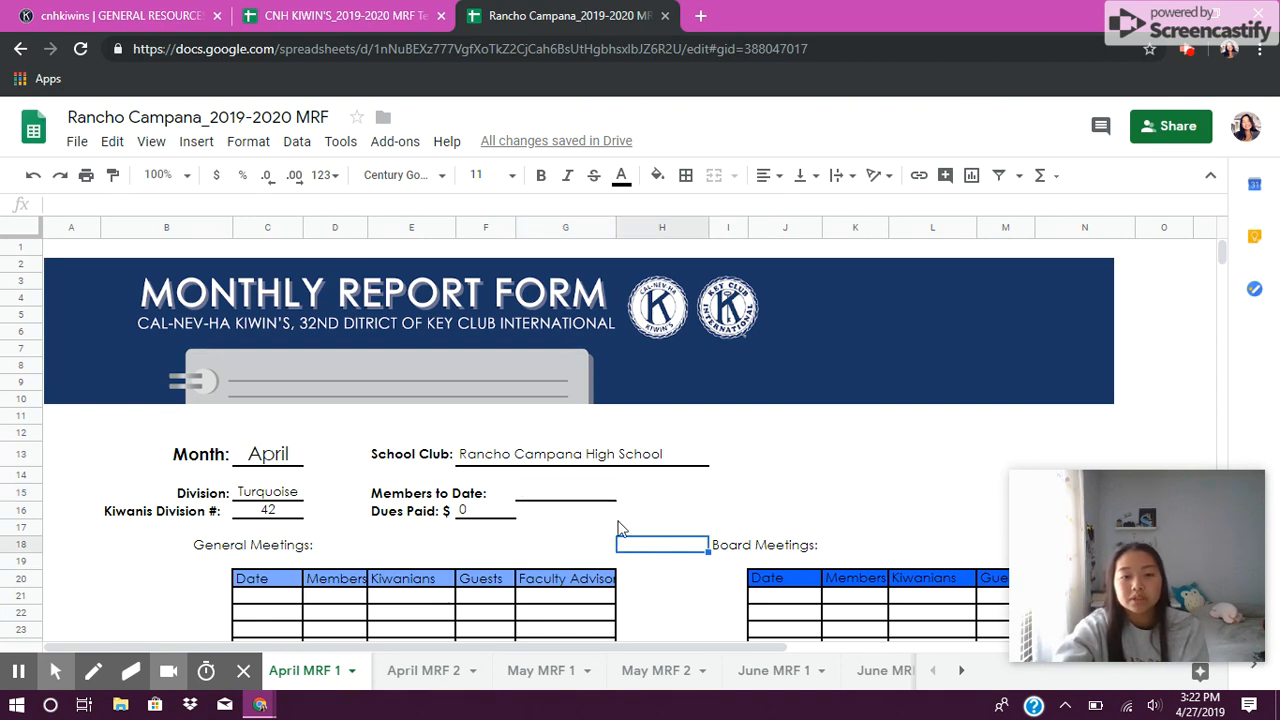
pyautogui.click(575, 495)
pyautogui.click(576, 492)
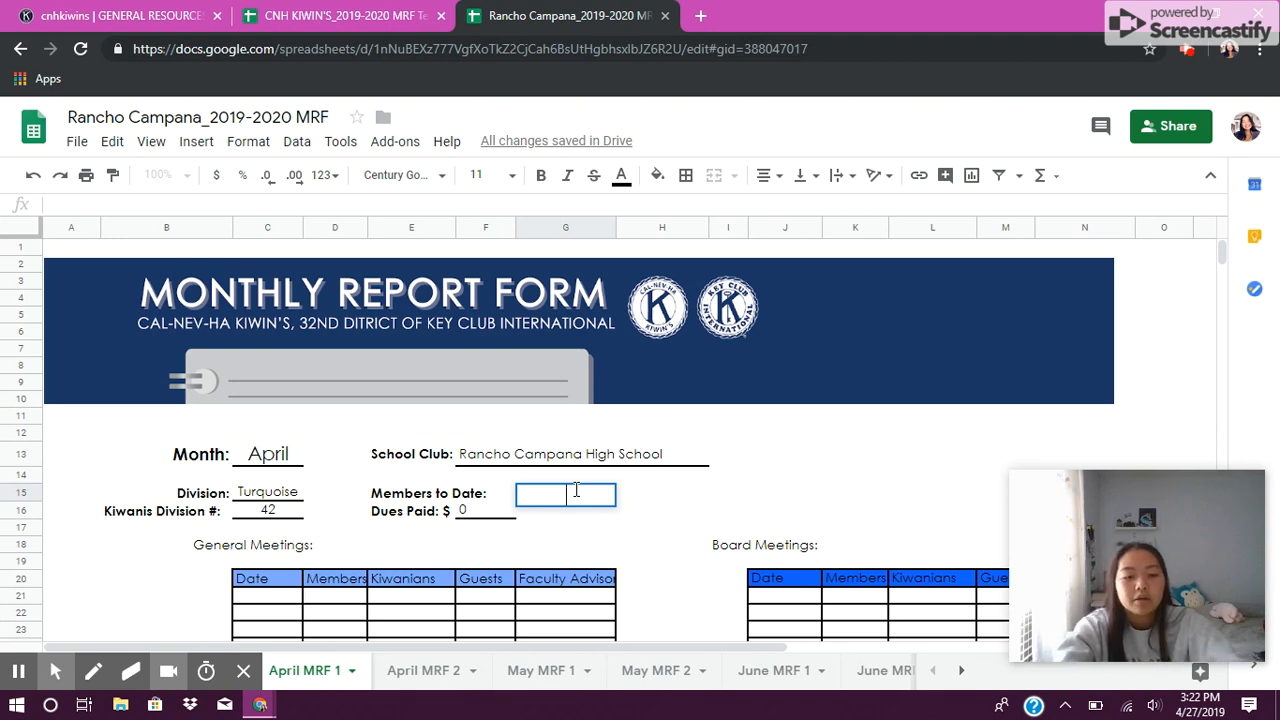
pyautogui.write('97')
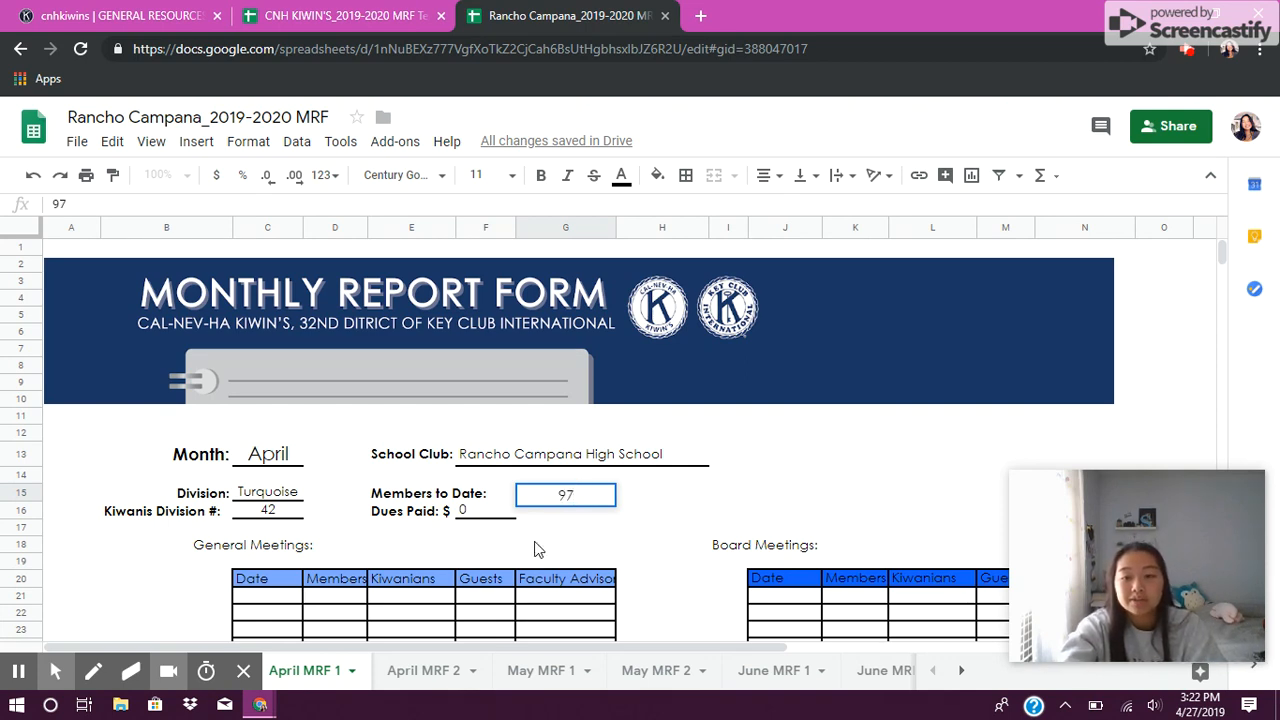
pyautogui.click(654, 521)
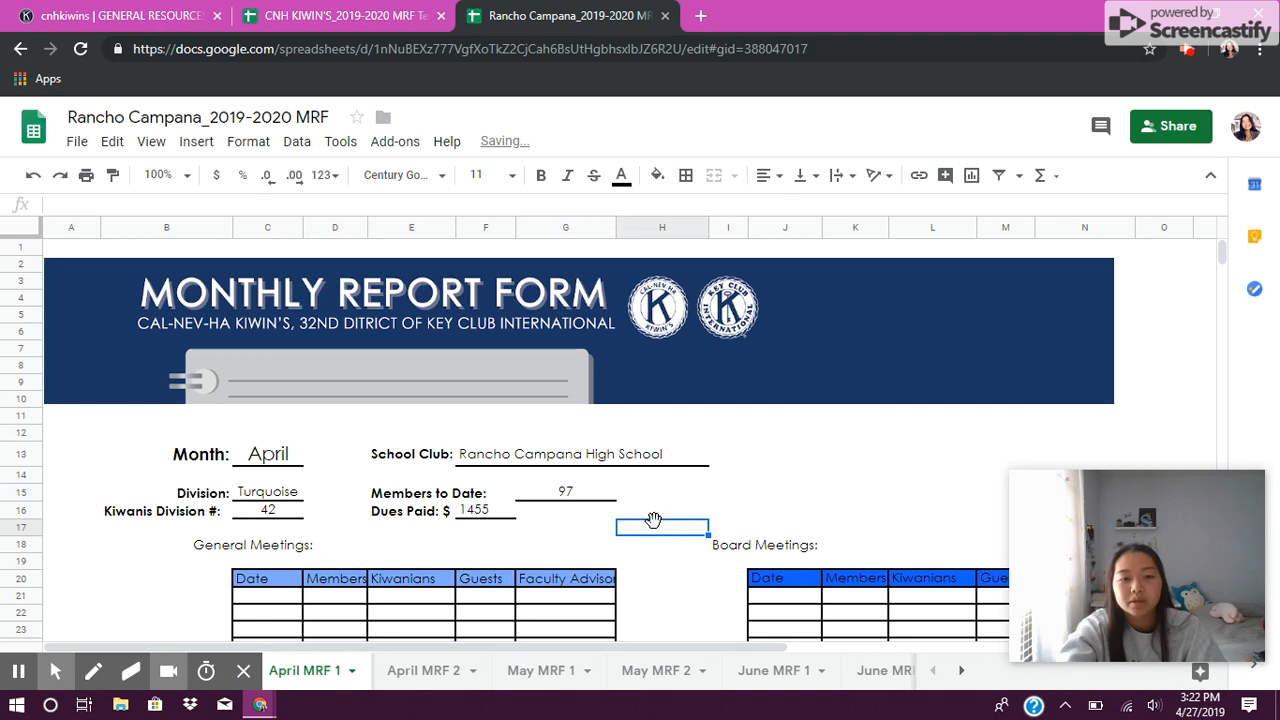
pyautogui.click(670, 598)
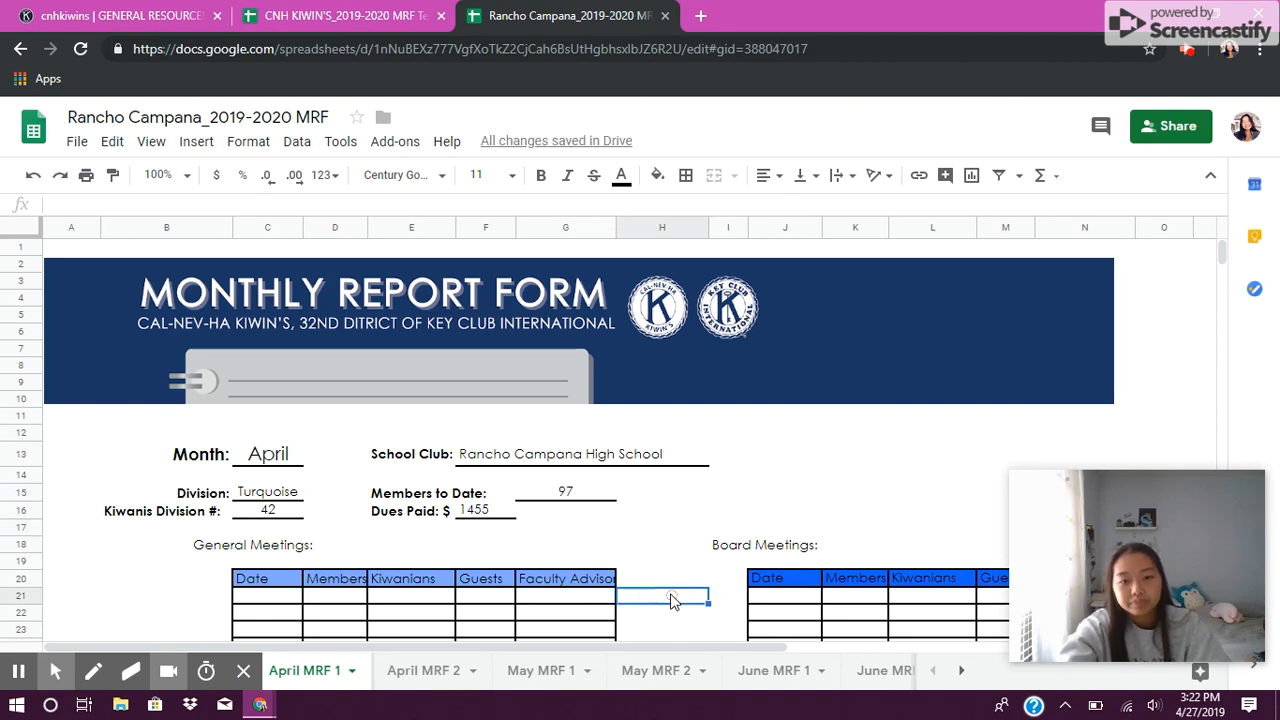
# Step: Examine the General Meetings and Board Meetings tables and the columns of the General Meetings table
pyautogui.scroll(-1, 670, 598)
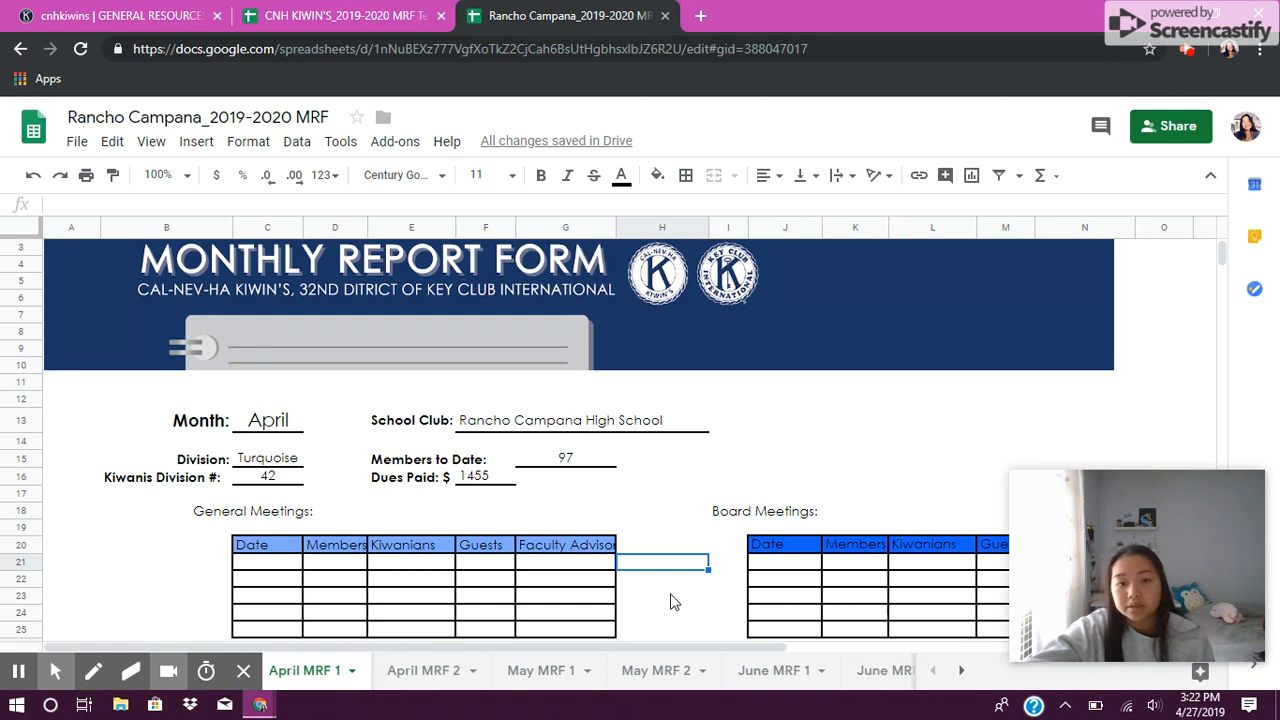
pyautogui.scroll(-2, 672, 601)
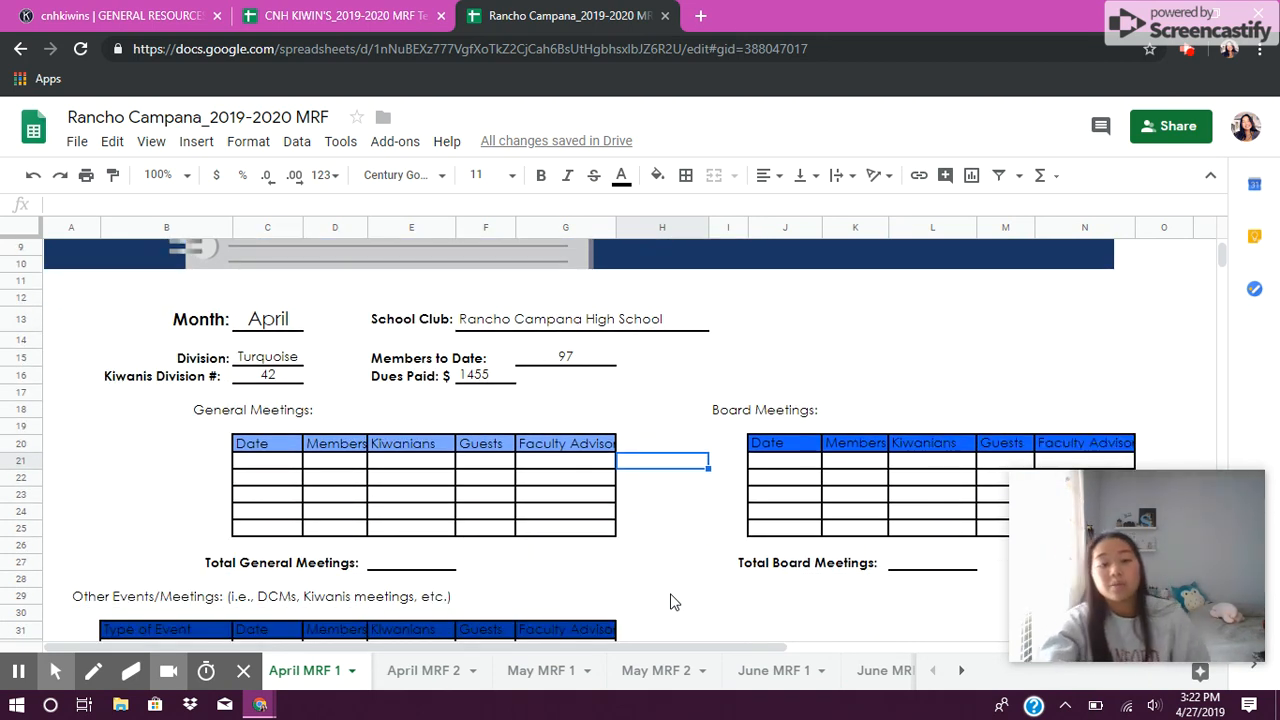
pyautogui.moveTo(154, 410); pyautogui.dragTo(650, 537)
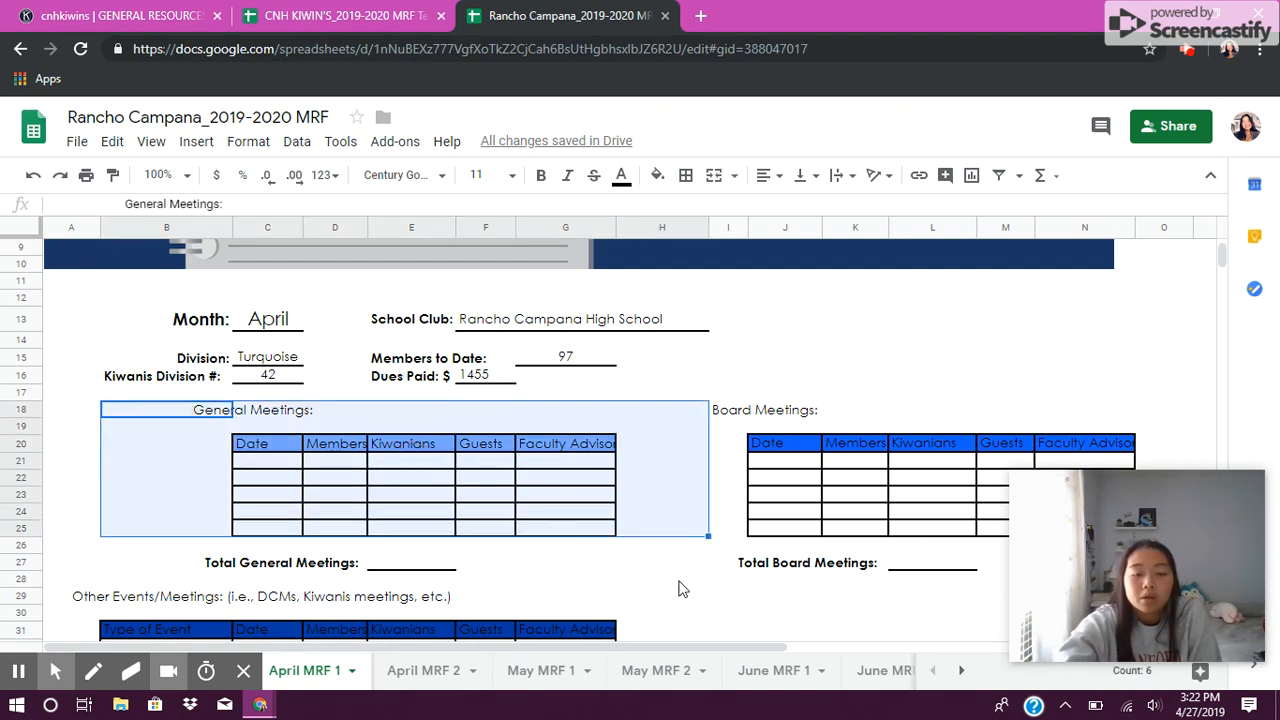
pyautogui.click(684, 582)
pyautogui.moveTo(686, 394); pyautogui.dragTo(1149, 574)
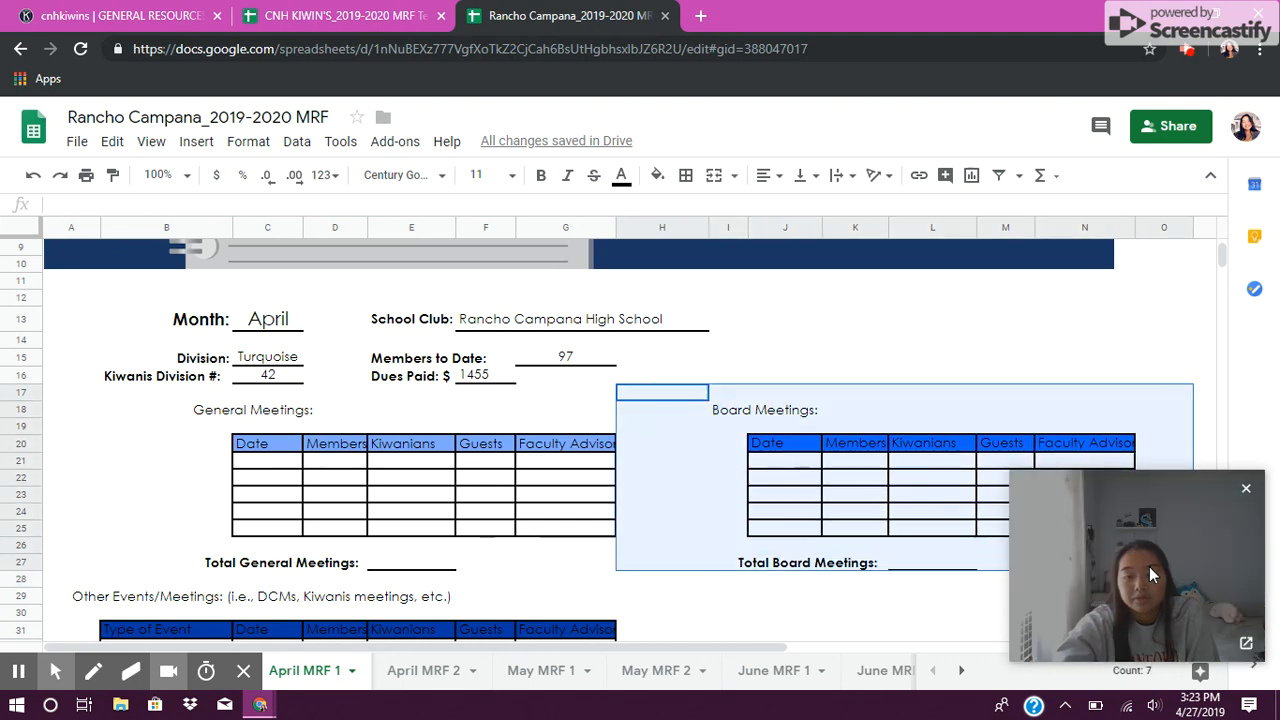
pyautogui.click(731, 614)
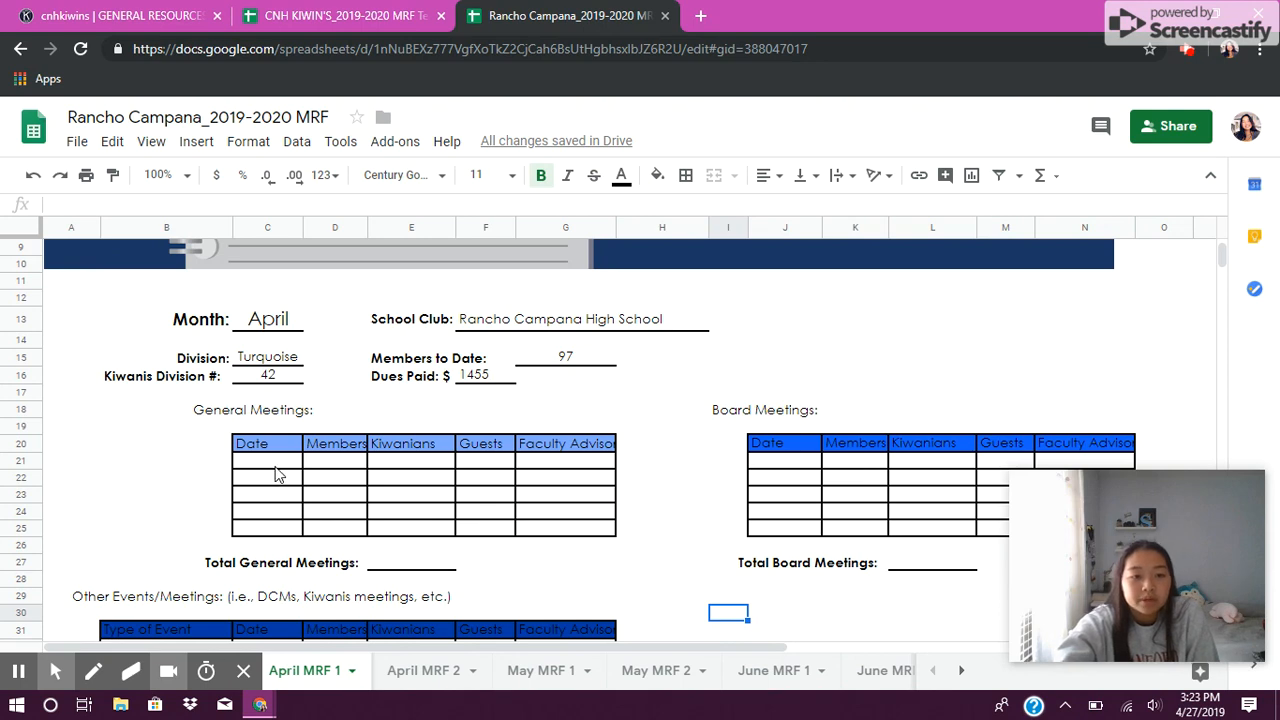
pyautogui.click(282, 468)
pyautogui.click(337, 465)
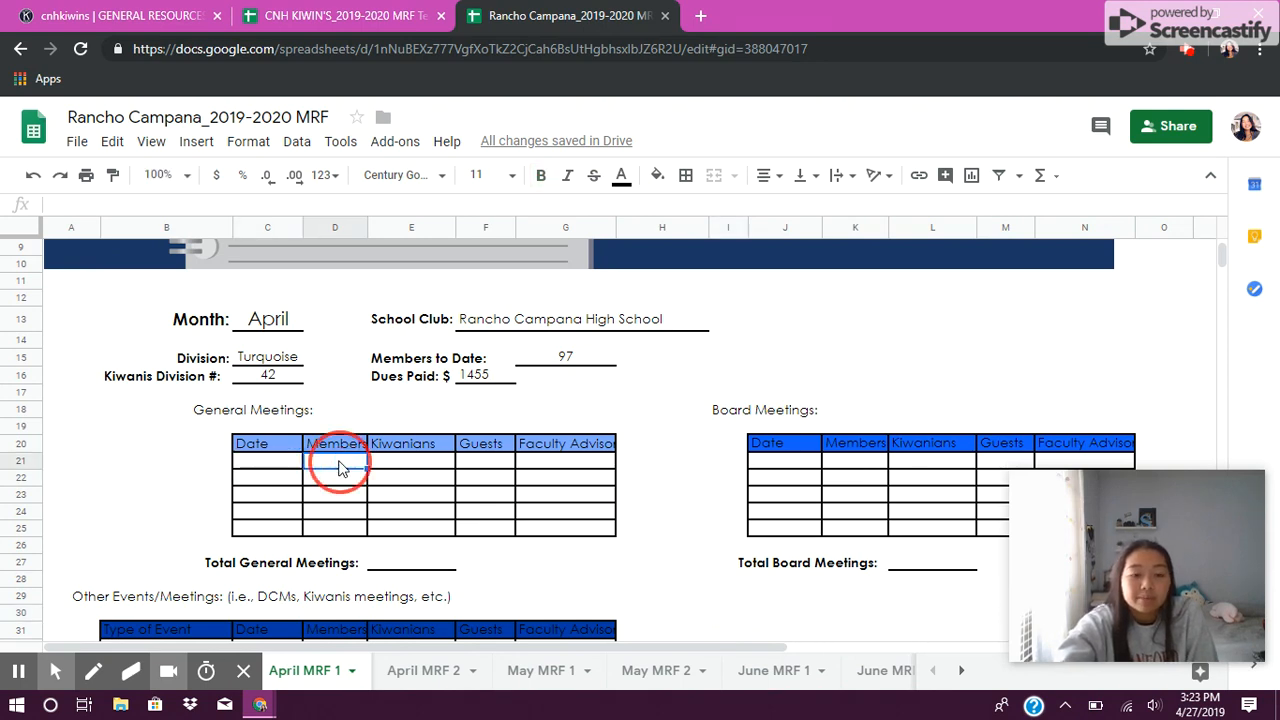
pyautogui.click(415, 470)
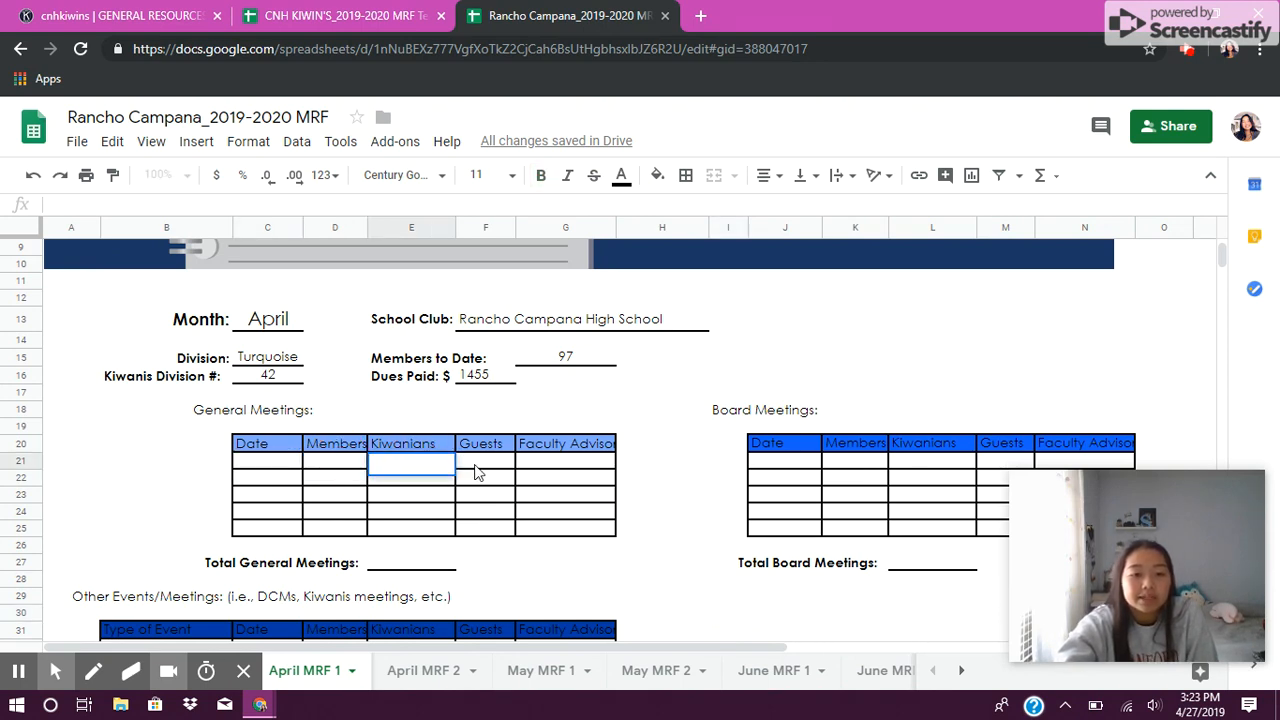
pyautogui.click(489, 465)
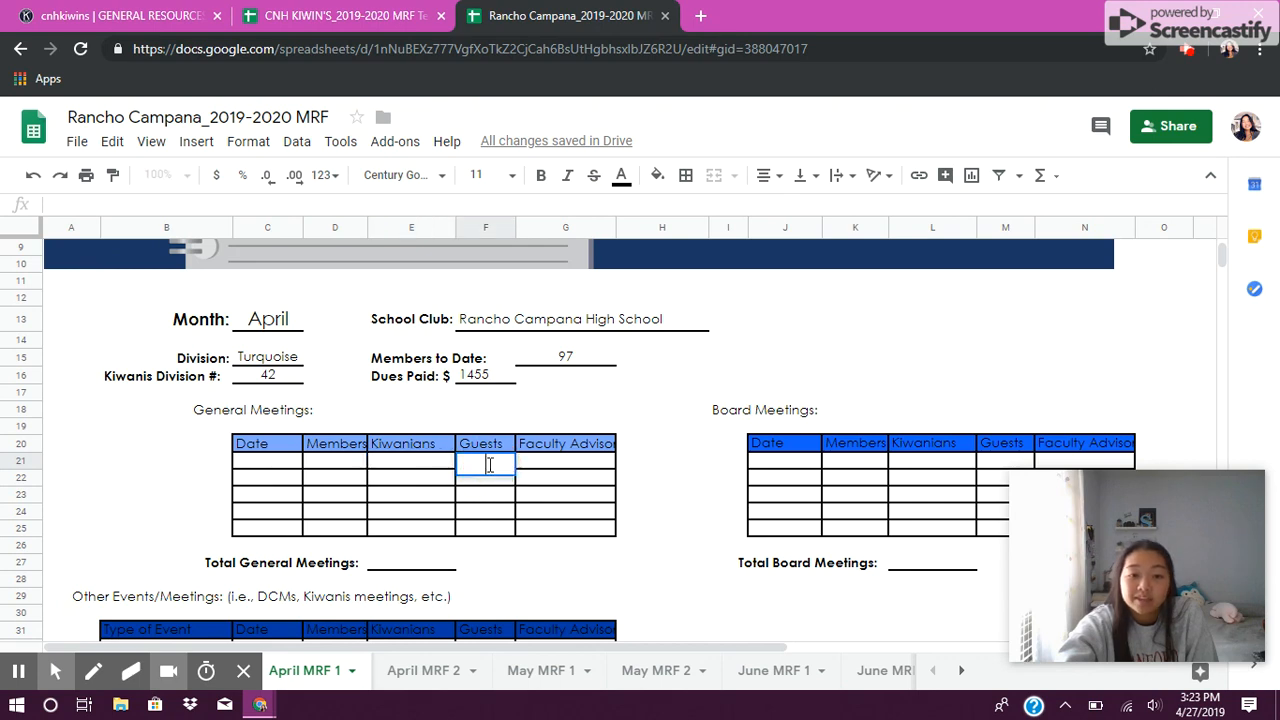
pyautogui.click(566, 466)
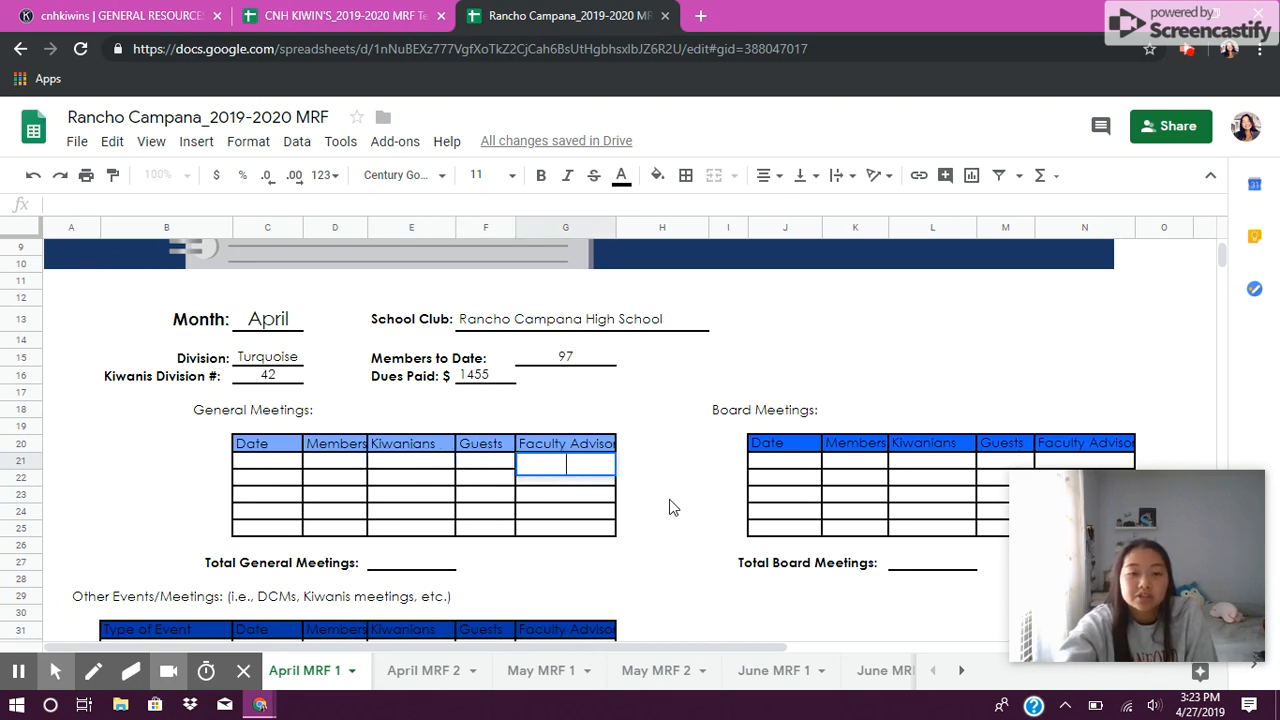
# Step: Enter 0 as the Total General Meetings
pyautogui.click(701, 544)
pyautogui.click(484, 462)
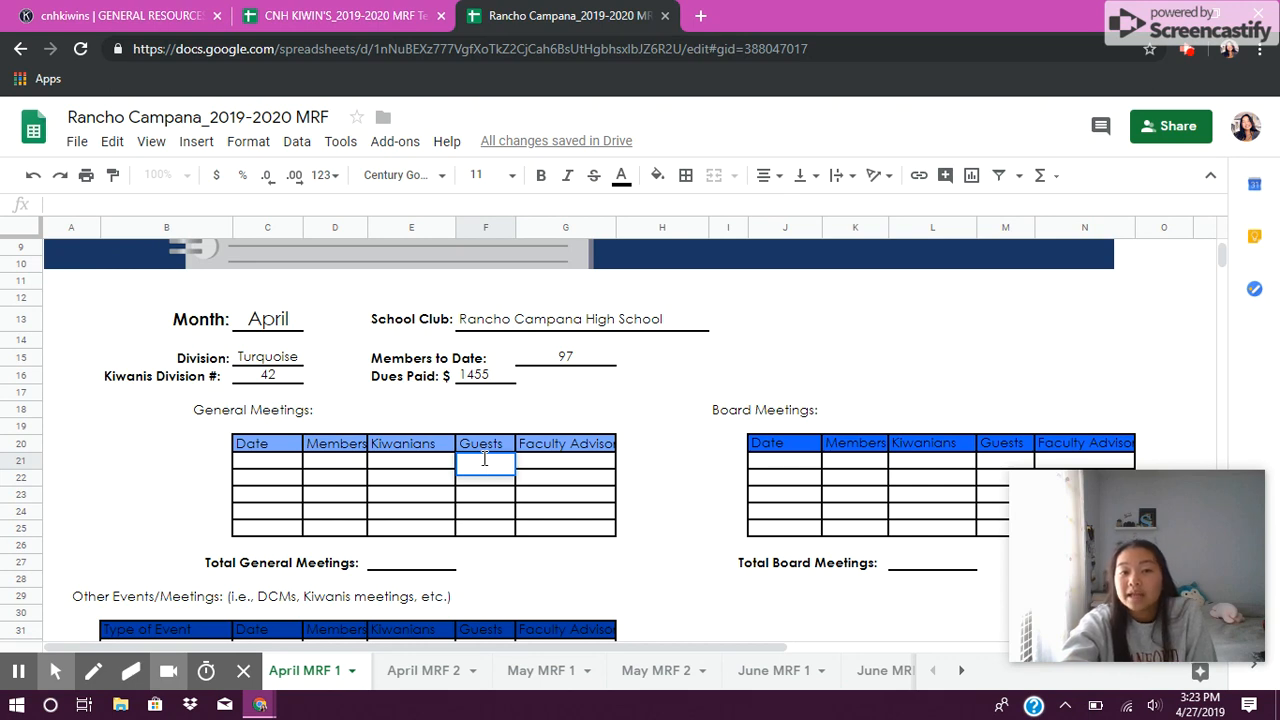
pyautogui.click(649, 566)
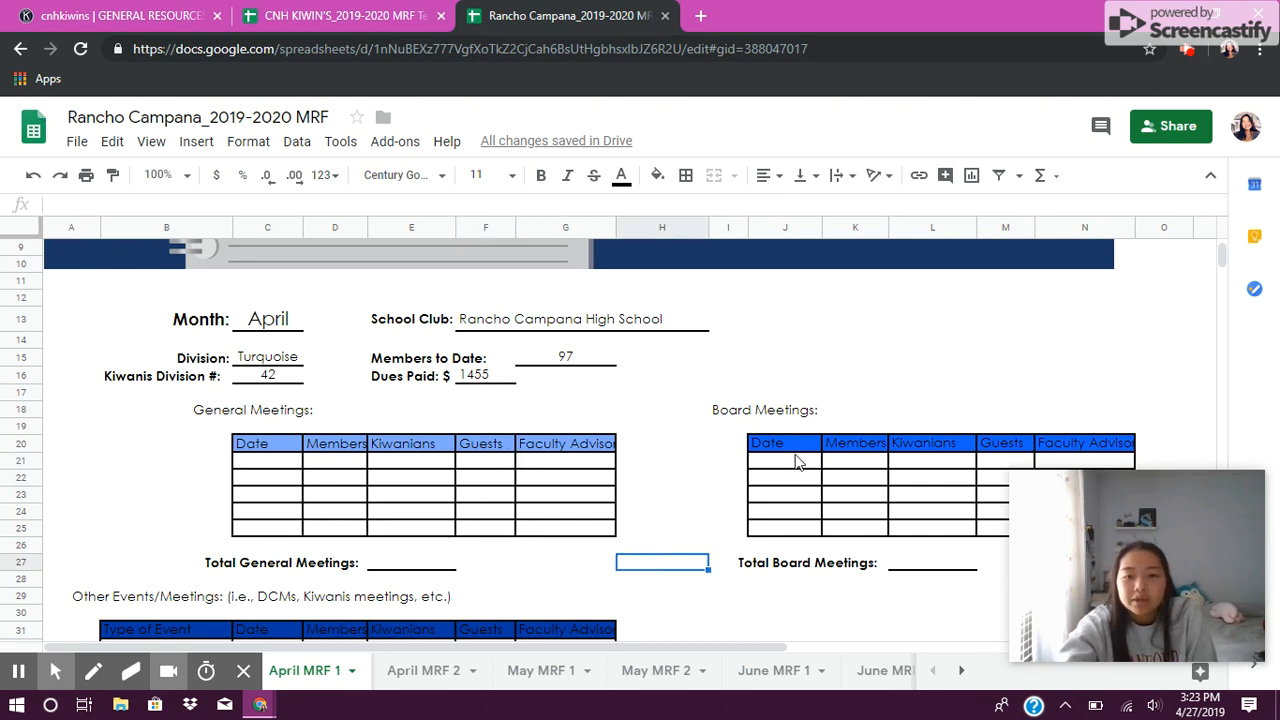
pyautogui.doubleClick(402, 568)
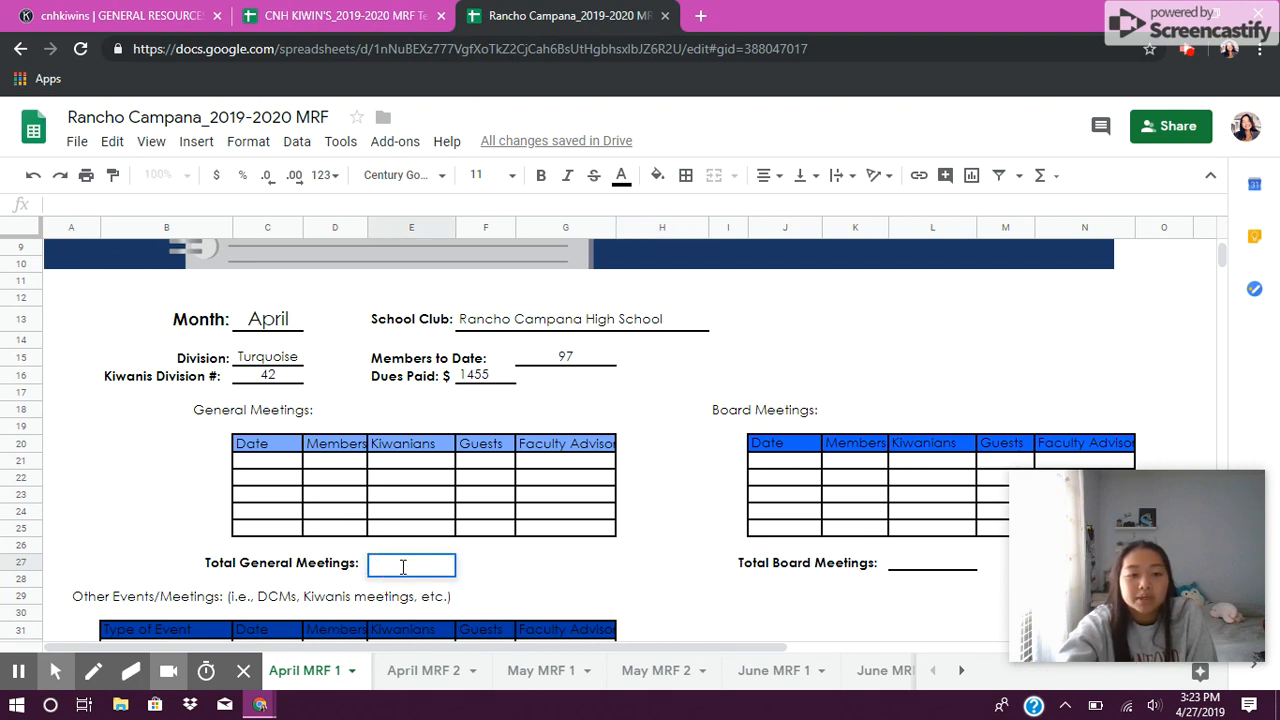
pyautogui.click(265, 470)
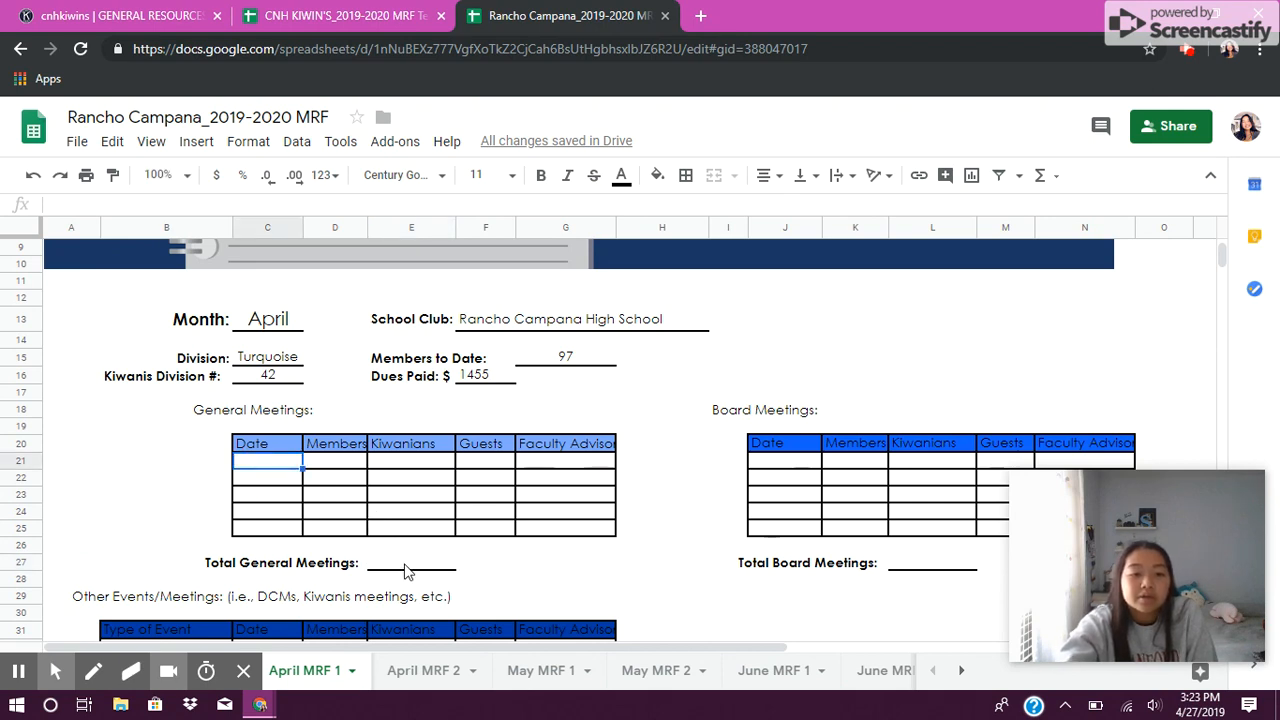
pyautogui.click(406, 566)
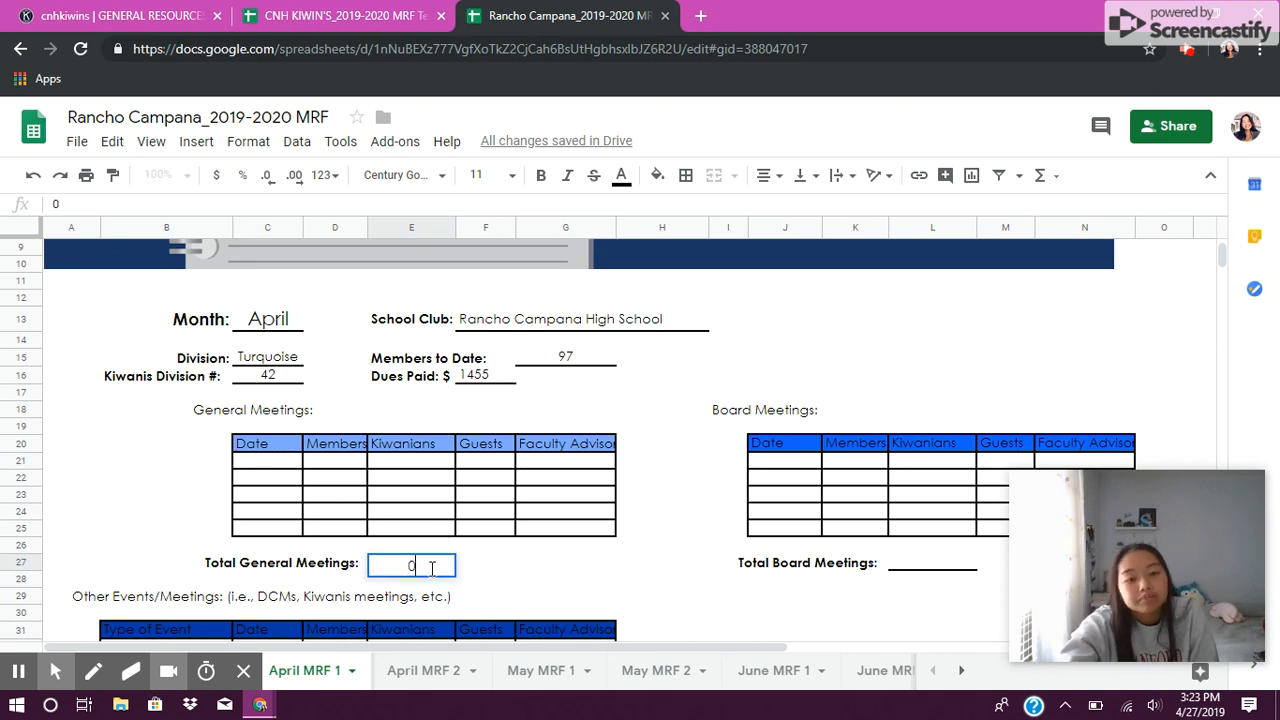
pyautogui.click(686, 583)
pyautogui.scroll(-1, 528, 506)
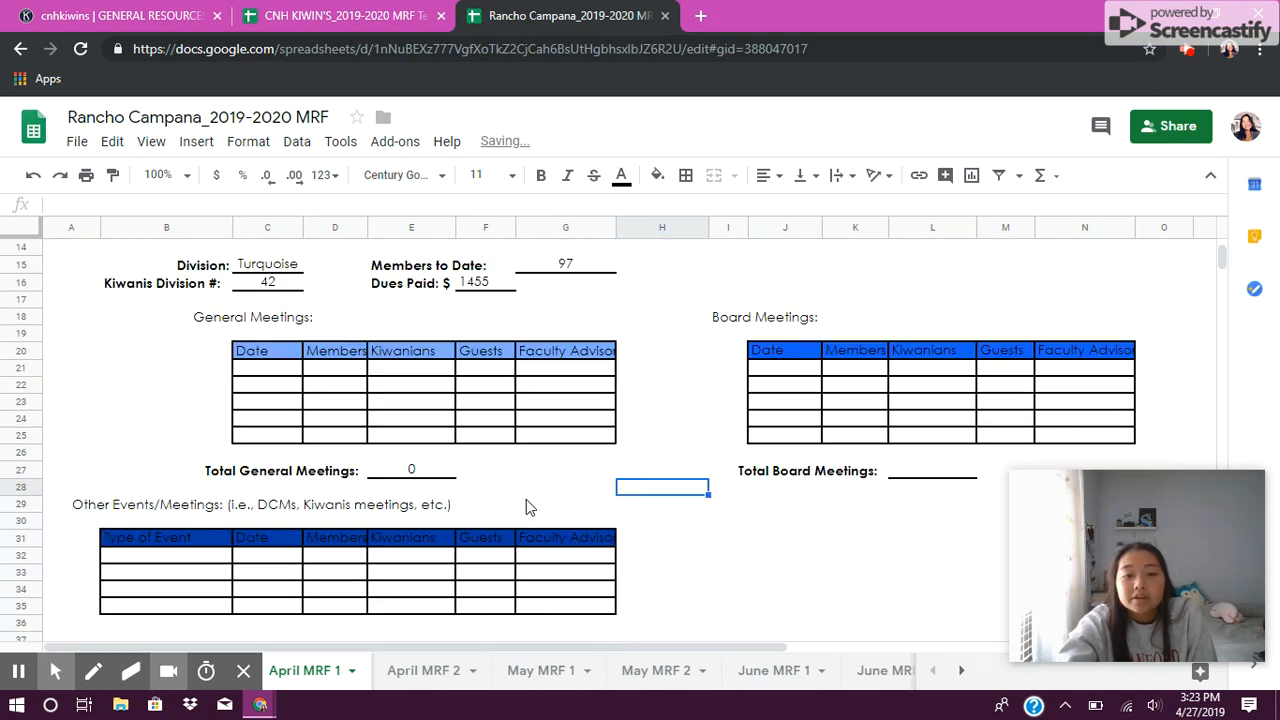
pyautogui.click(418, 474)
pyautogui.doubleClick(418, 474)
pyautogui.press('BackSpace')
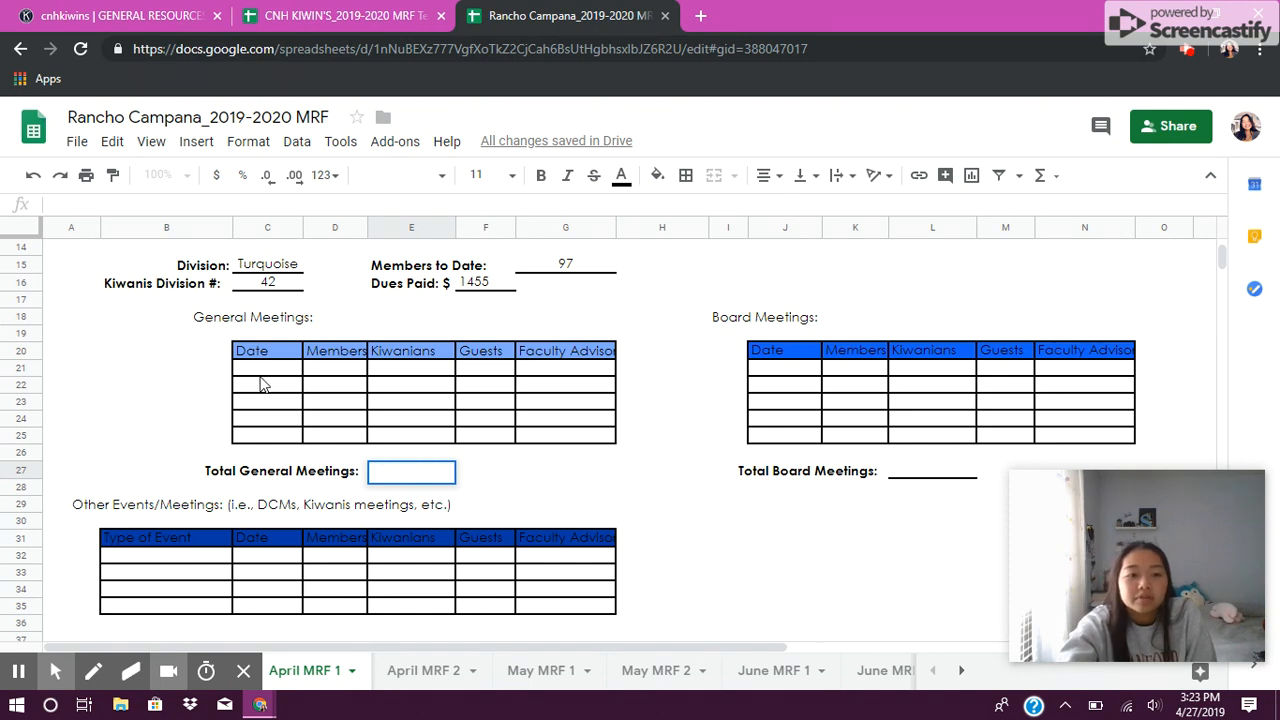
pyautogui.click(727, 539)
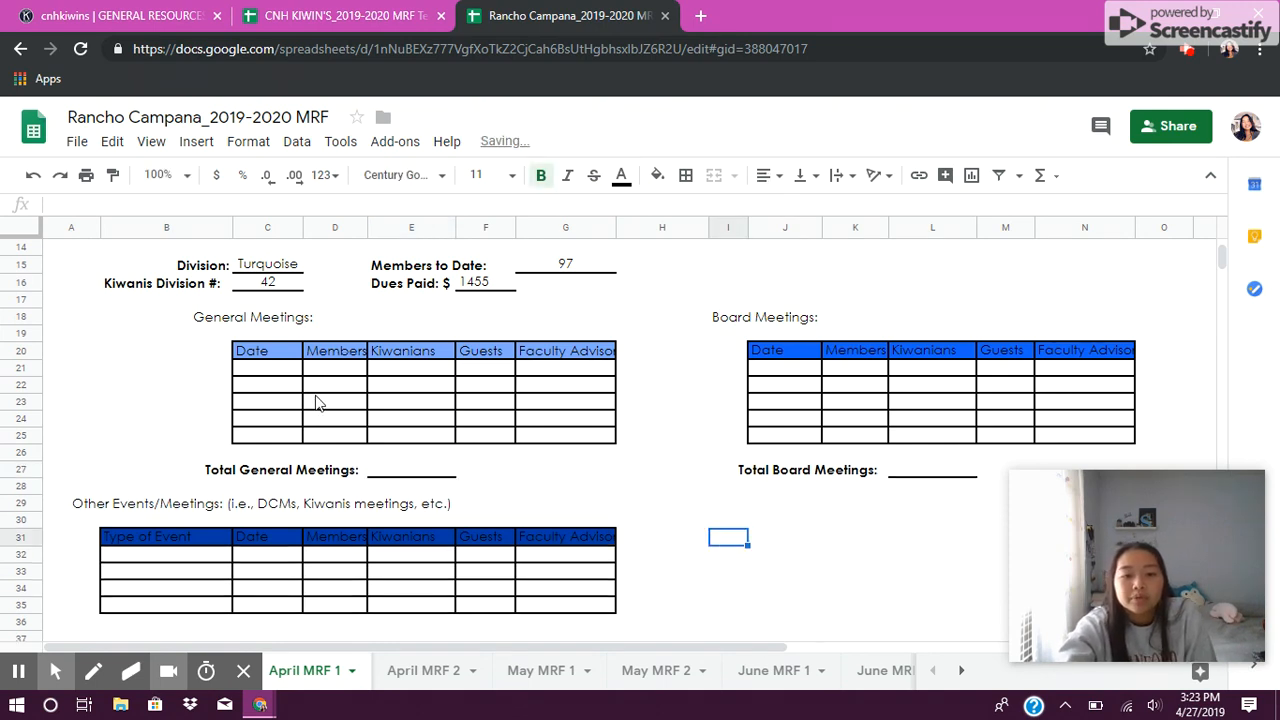
pyautogui.doubleClick(399, 470)
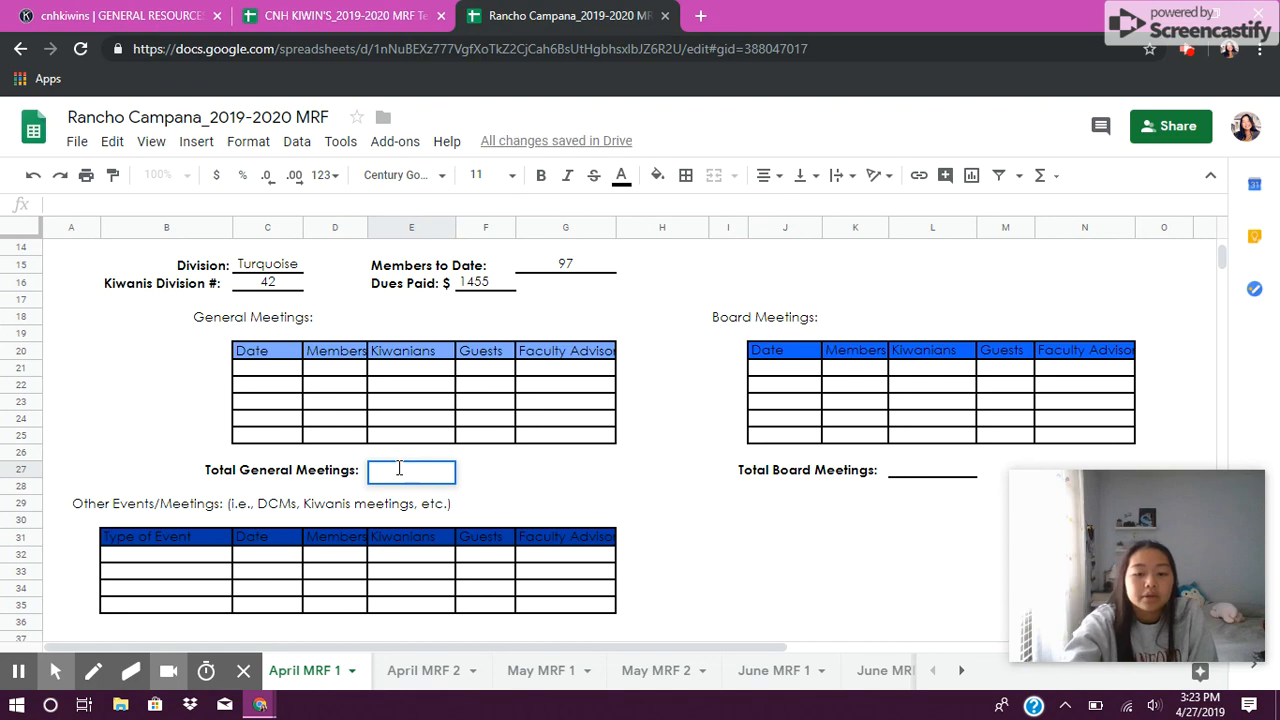
pyautogui.click(830, 522)
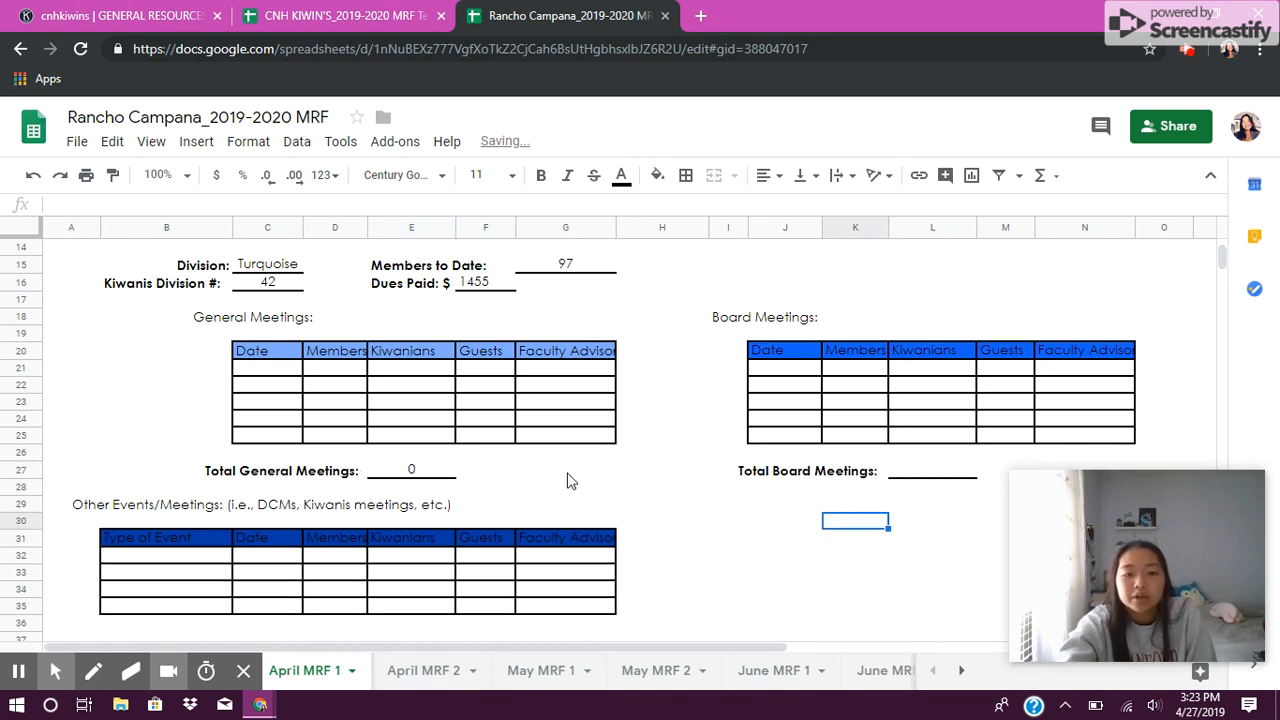
# Step: Review the Other Events/Meetings table and the LTG yes/no questions further down the form
pyautogui.scroll(-6, 567, 481)
pyautogui.scroll(4, 567, 481)
pyautogui.scroll(5, 567, 481)
pyautogui.scroll(-5, 567, 481)
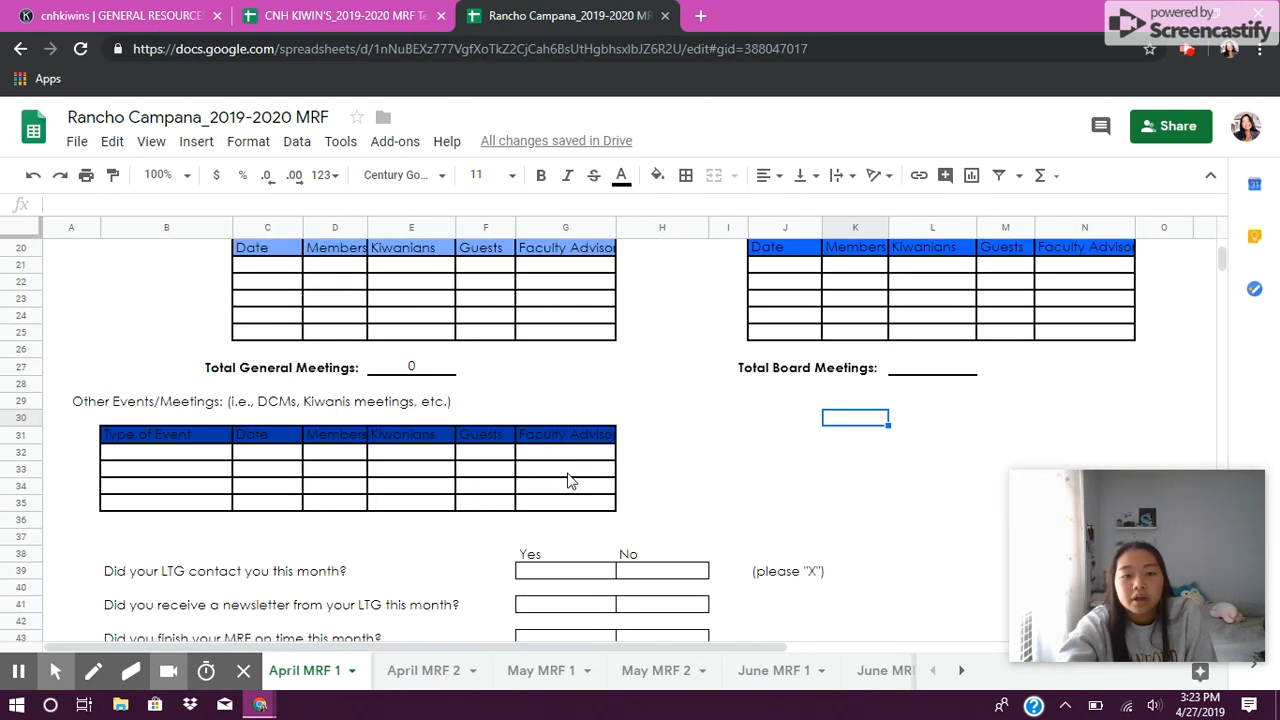
pyautogui.scroll(5, 567, 481)
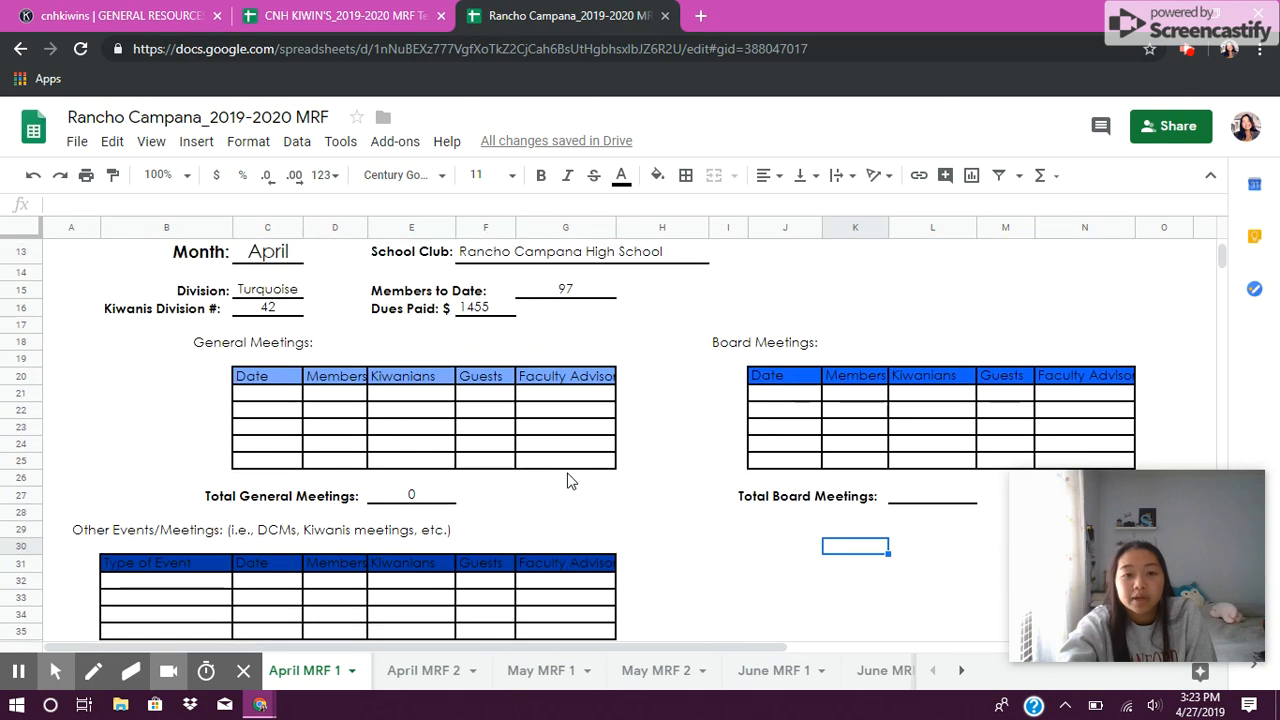
pyautogui.scroll(-6, 567, 481)
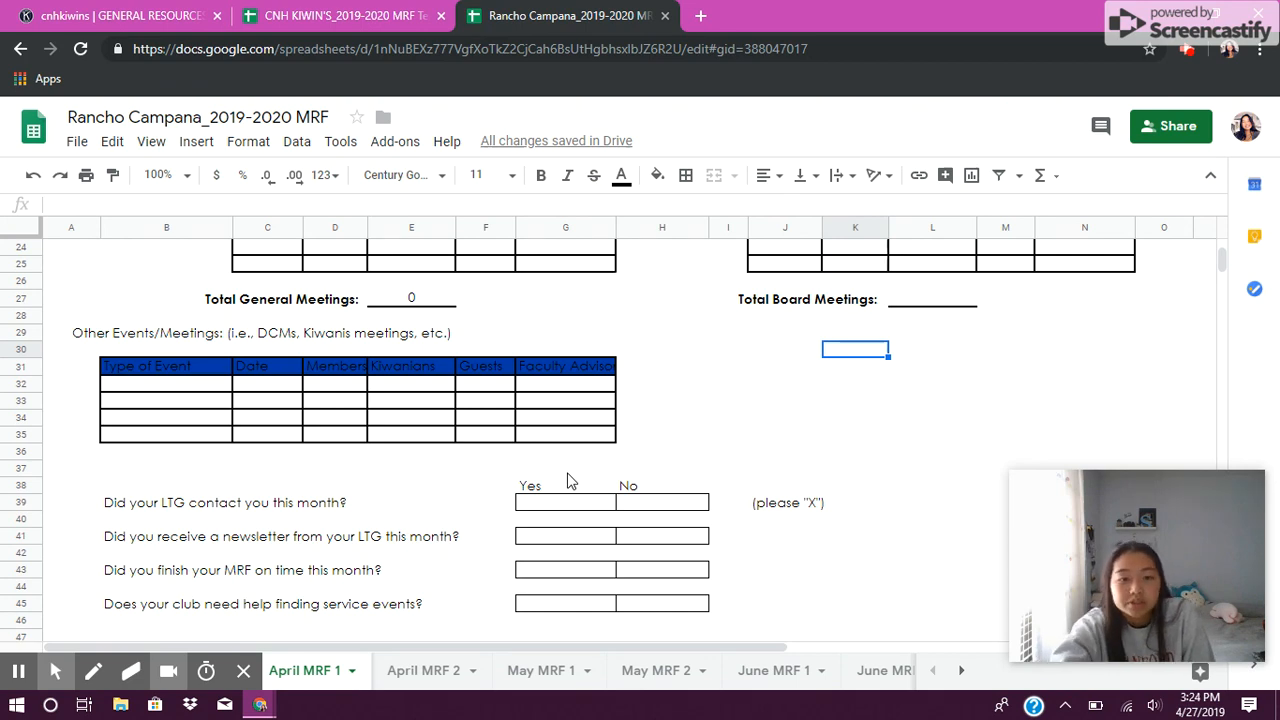
pyautogui.scroll(-1, 812, 404)
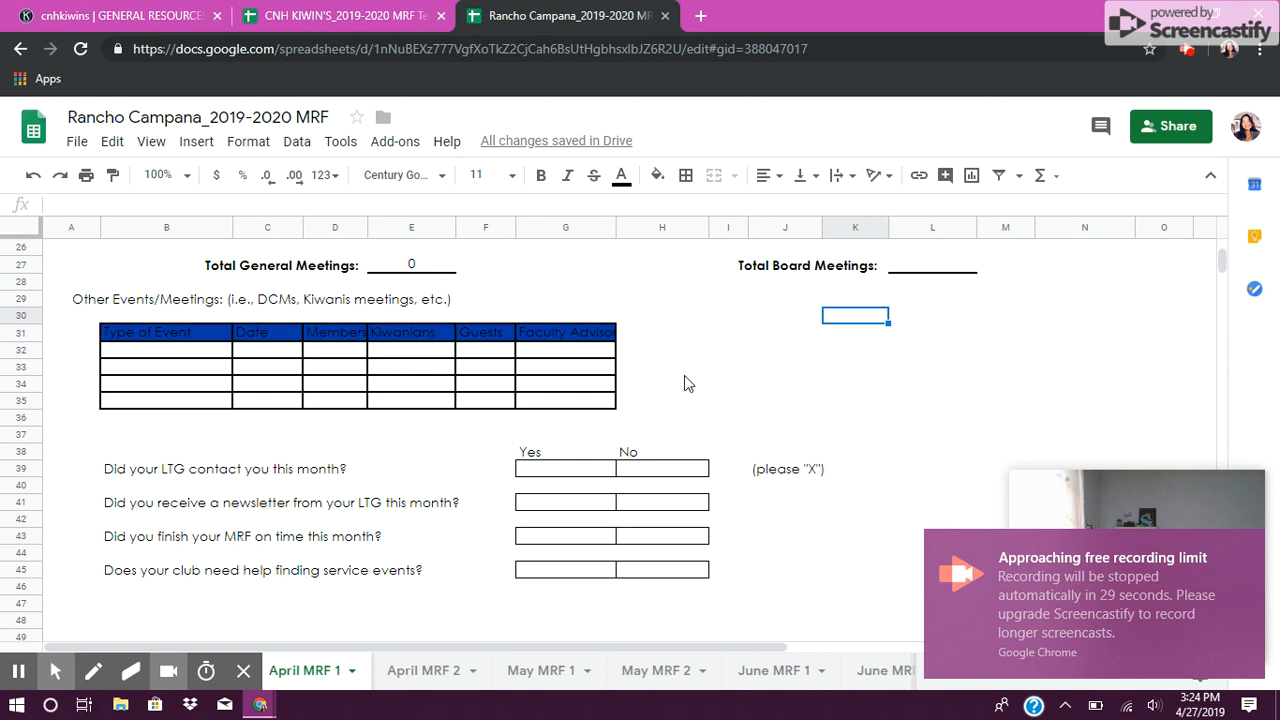
pyautogui.scroll(-1, 565, 416)
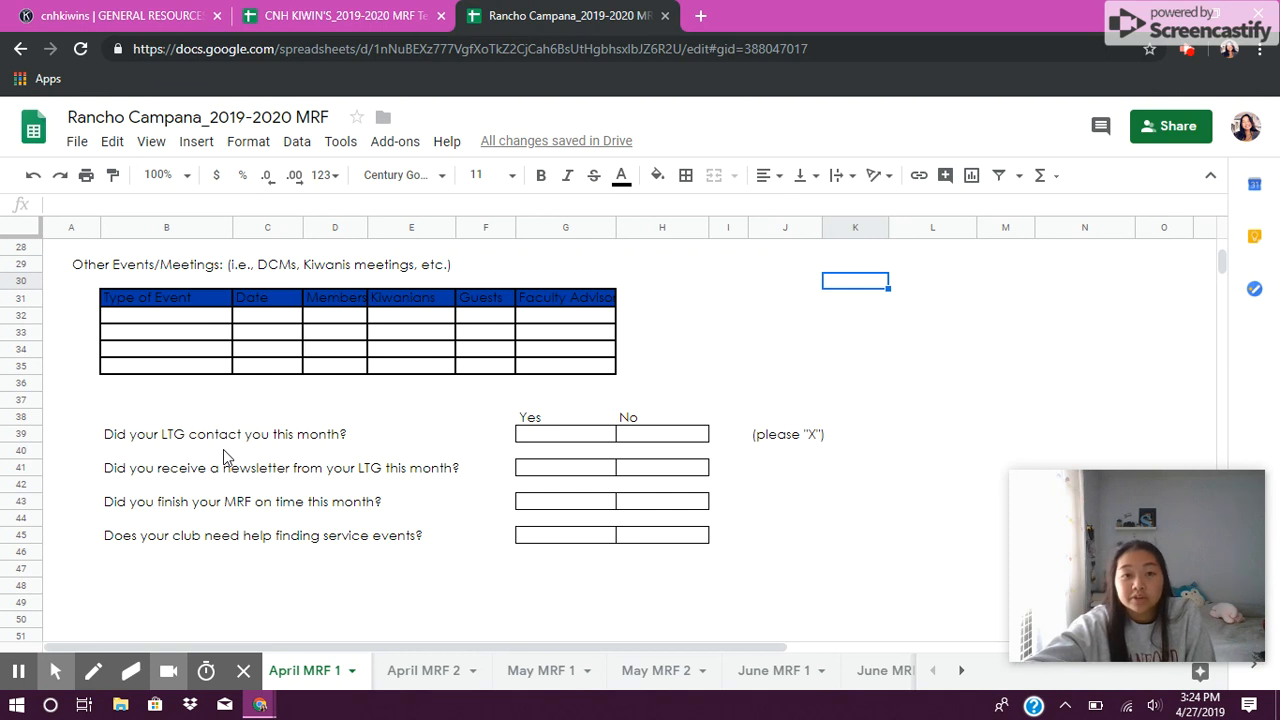
pyautogui.moveTo(1181, 520)
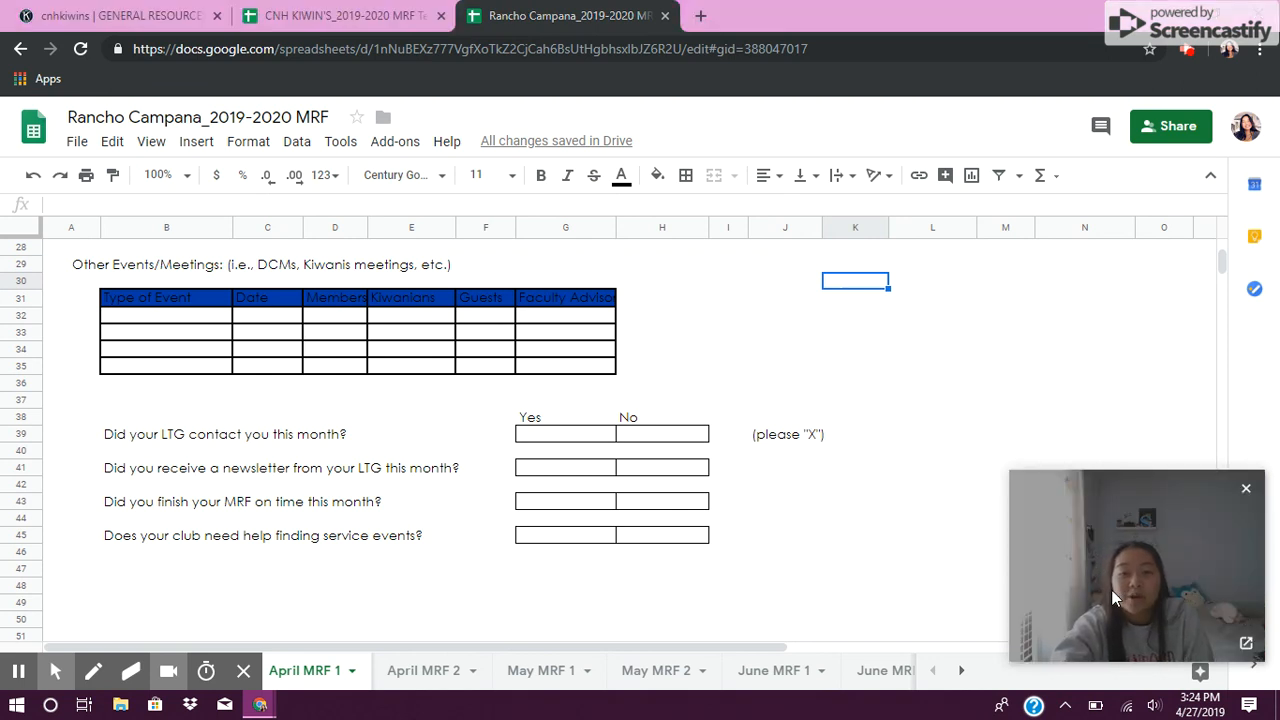
pyautogui.click(1188, 50)
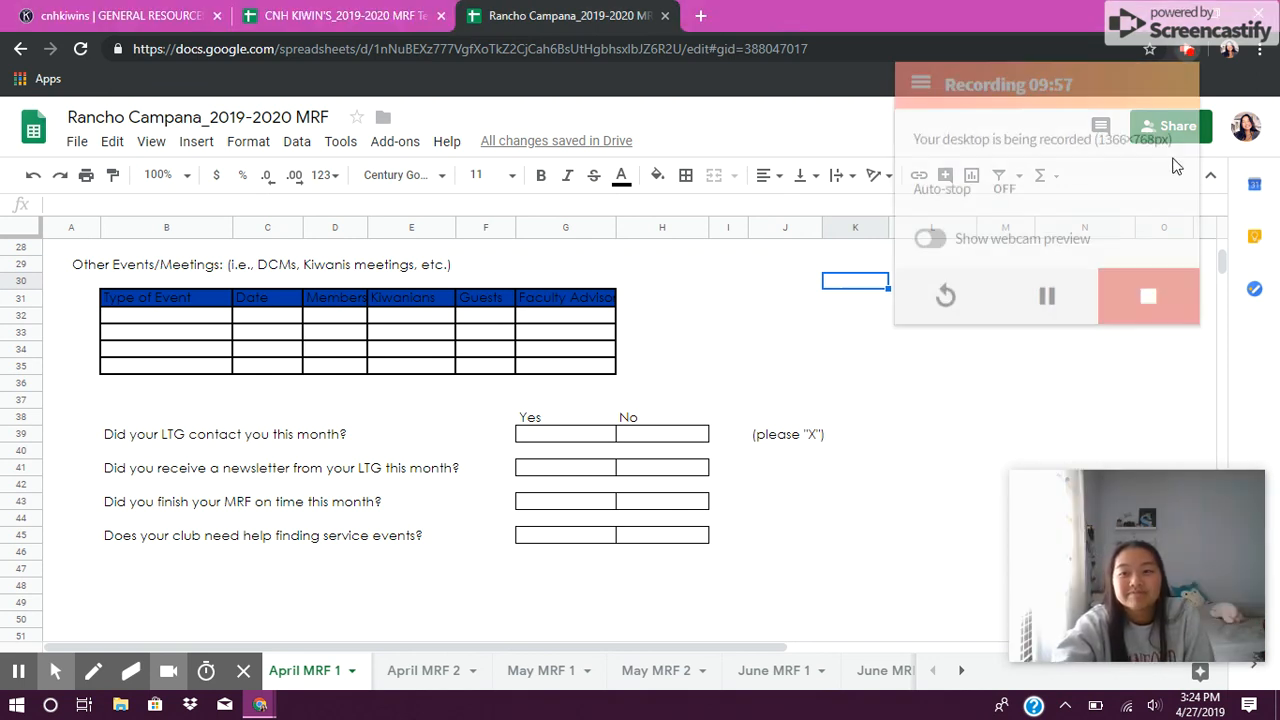